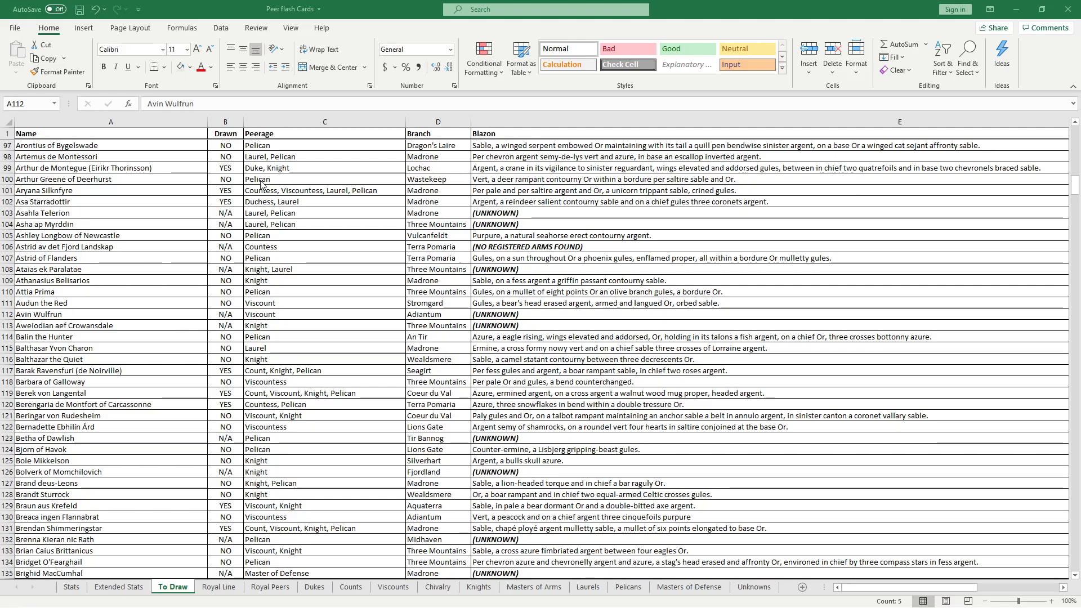
Inspect the lookup formulas behind the first record's Drawn, Peerage, Branch and Blazon cells on the Masters of Arms sheet
{"action": "scroll", "coordinate": [262, 186], "scroll_direction": "up", "scroll_amount": 13}
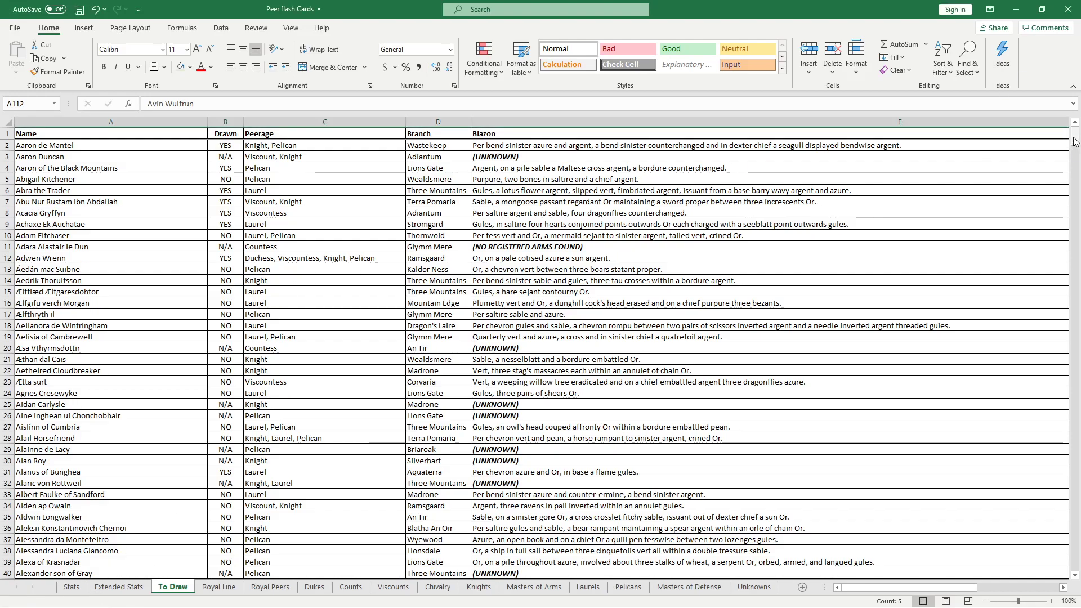
{"action": "left_click", "coordinate": [523, 589]}
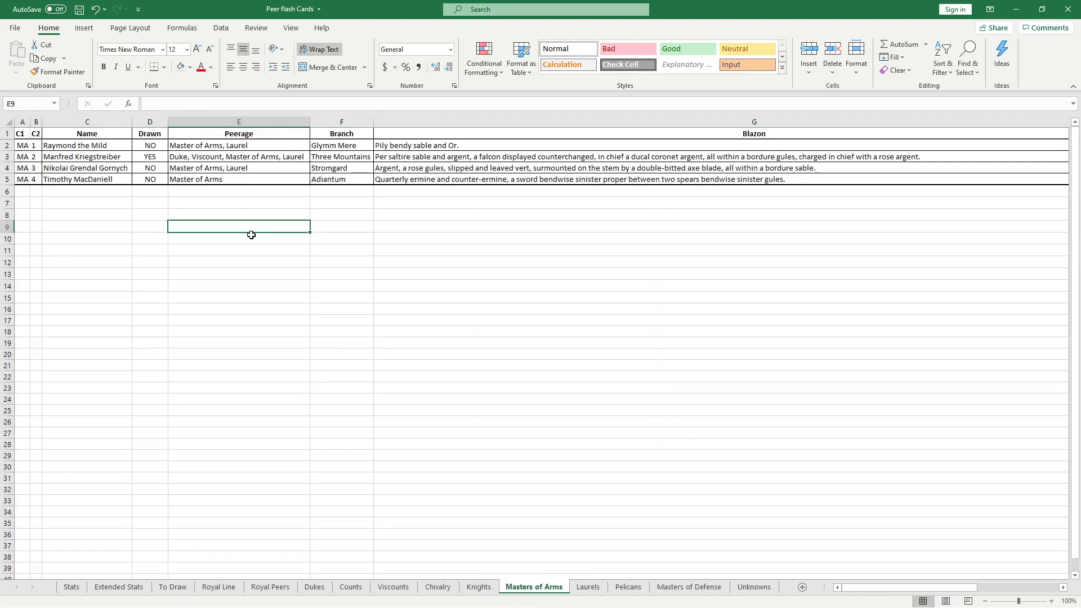
{"action": "left_click", "coordinate": [196, 145]}
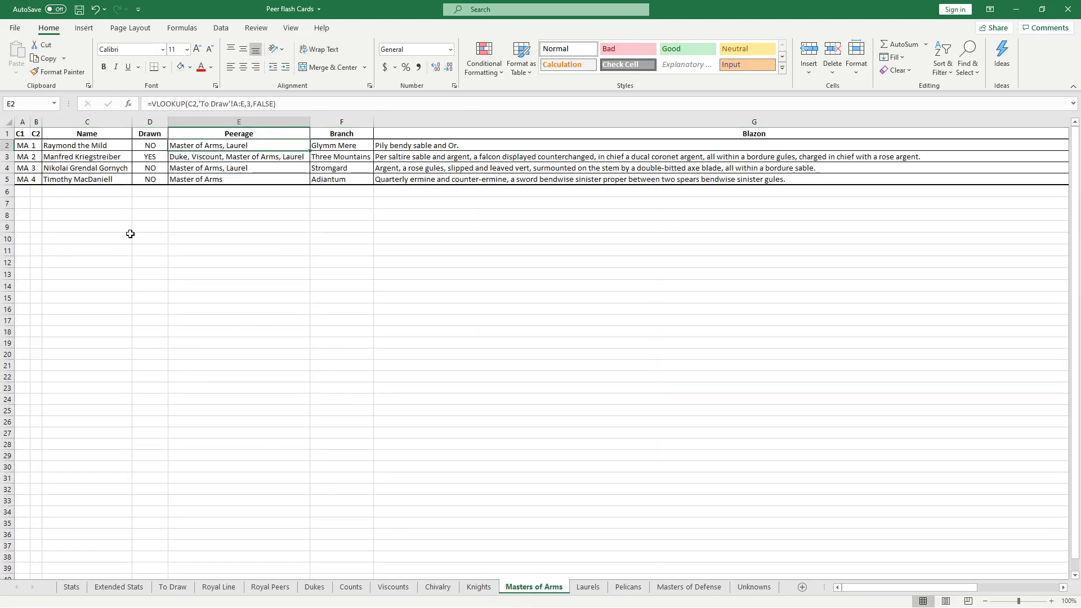
{"action": "left_click", "coordinate": [63, 147]}
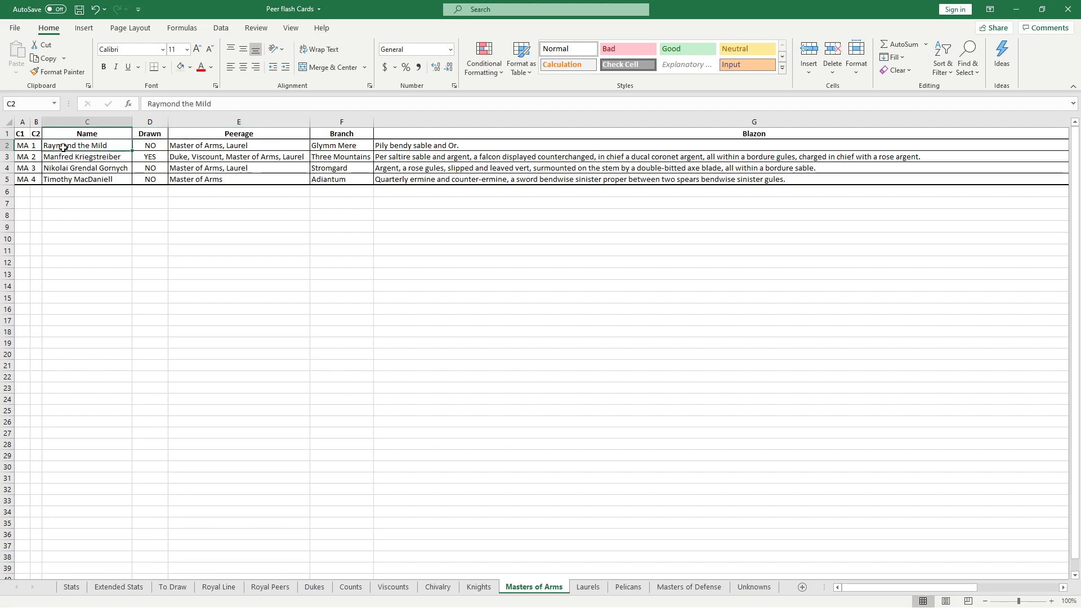
{"action": "left_click", "coordinate": [74, 167]}
{"action": "mouse_move", "coordinate": [150, 146]}
{"action": "left_mouse_down"}
{"action": "mouse_move", "coordinate": [332, 146]}
{"action": "mouse_move", "coordinate": [150, 145]}
{"action": "left_mouse_up"}
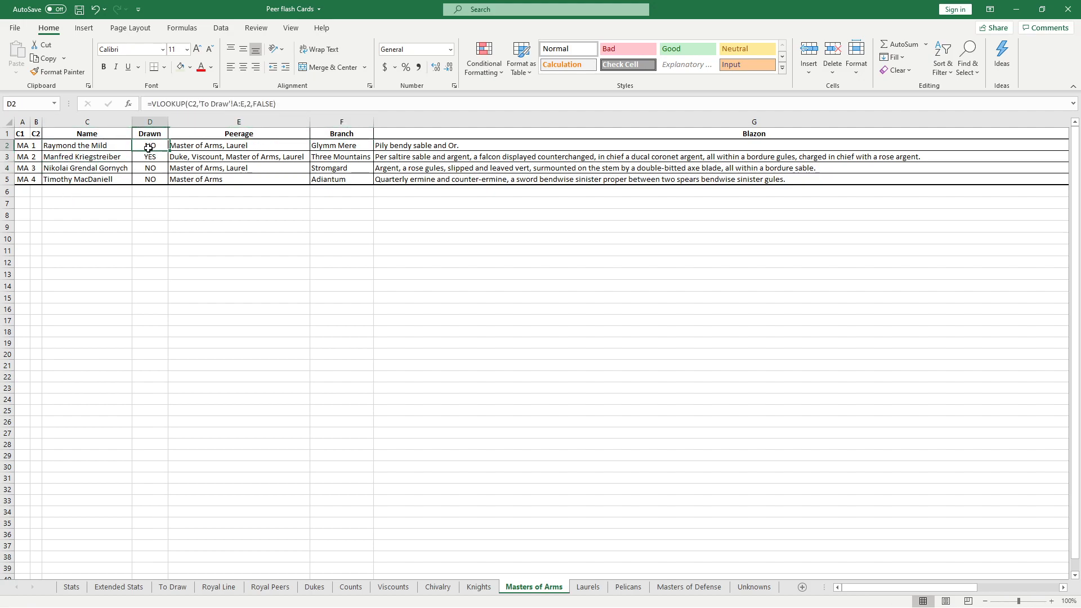
{"action": "left_click", "coordinate": [228, 145]}
{"action": "left_click", "coordinate": [324, 145]}
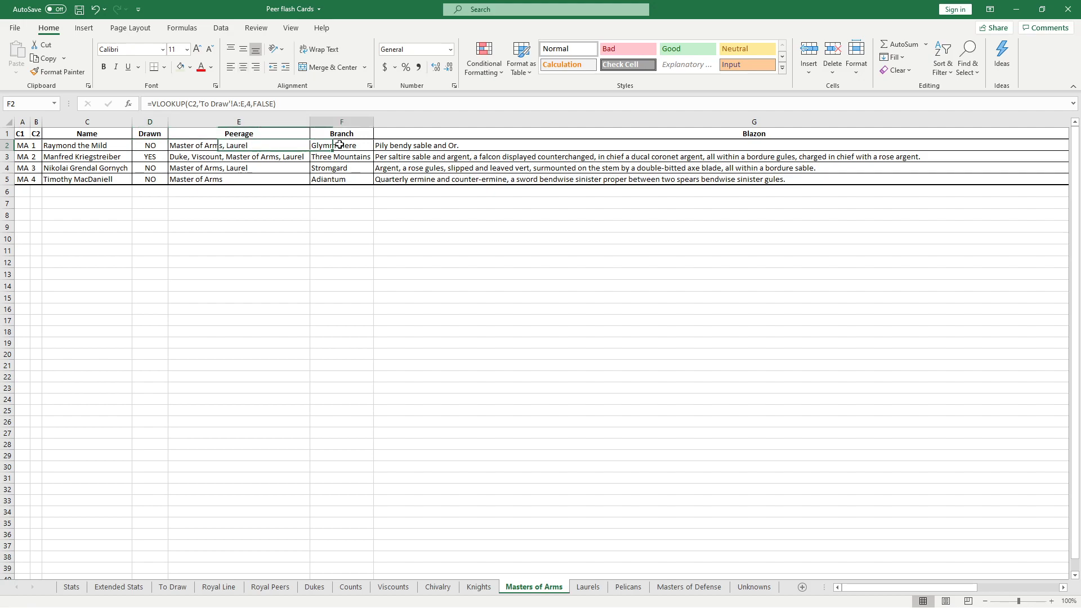
{"action": "left_click", "coordinate": [484, 148]}
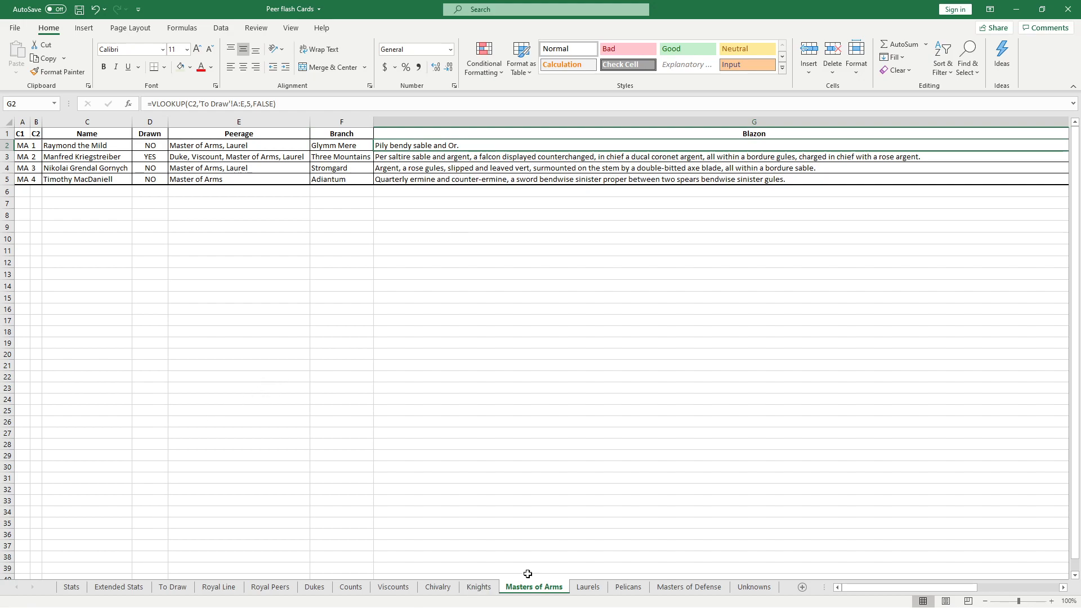
Examine the unregistered and unknown blazon entries and the Drawn, Branch and Peerage columns on the To Draw sheet
{"action": "left_click", "coordinate": [161, 589]}
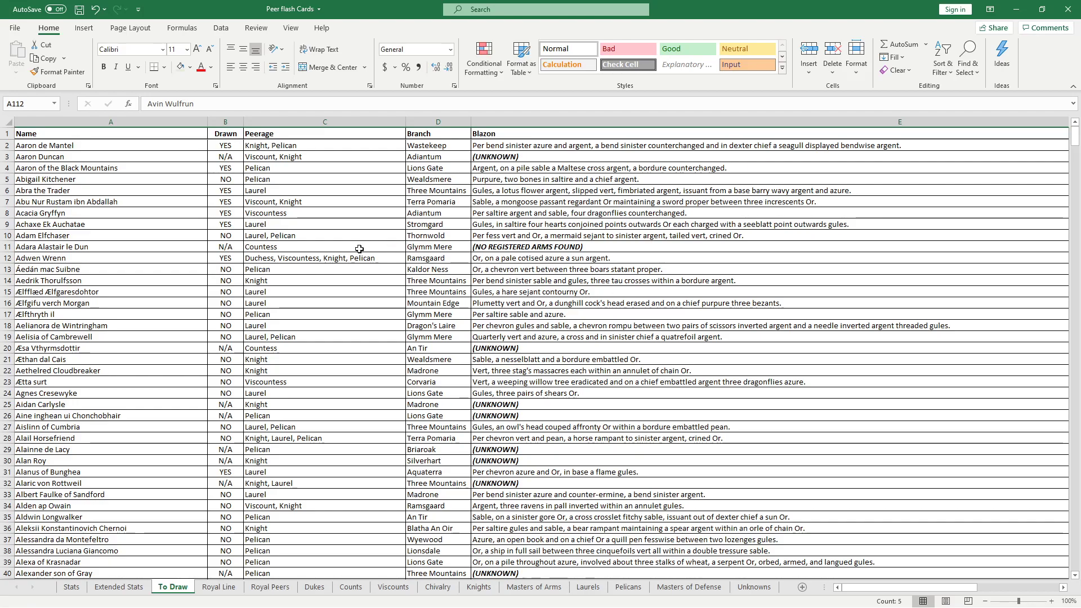
{"action": "left_click", "coordinate": [482, 249]}
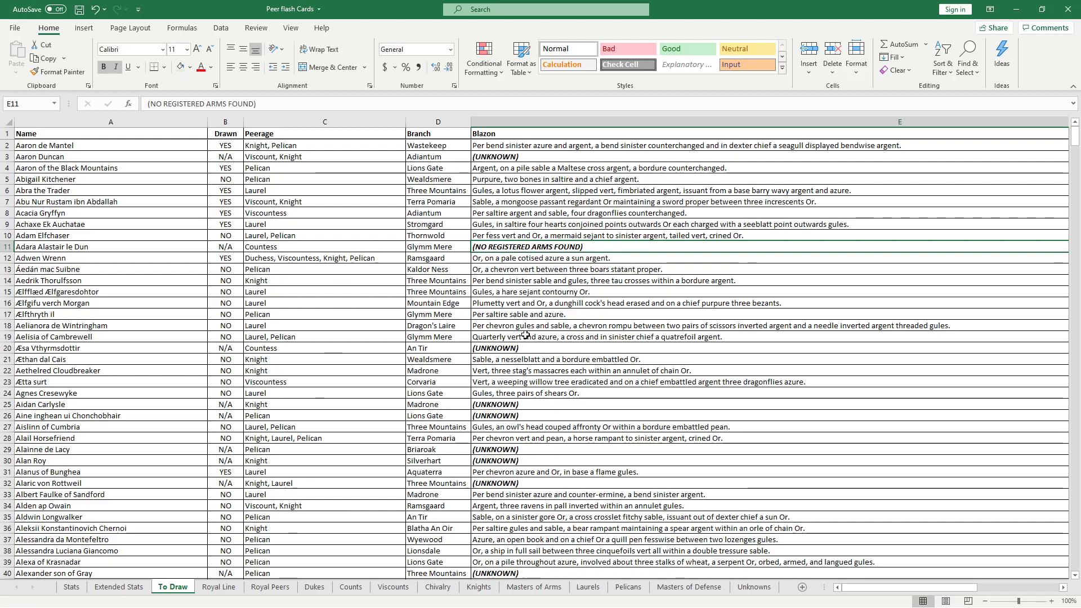
{"action": "left_click", "coordinate": [515, 157]}
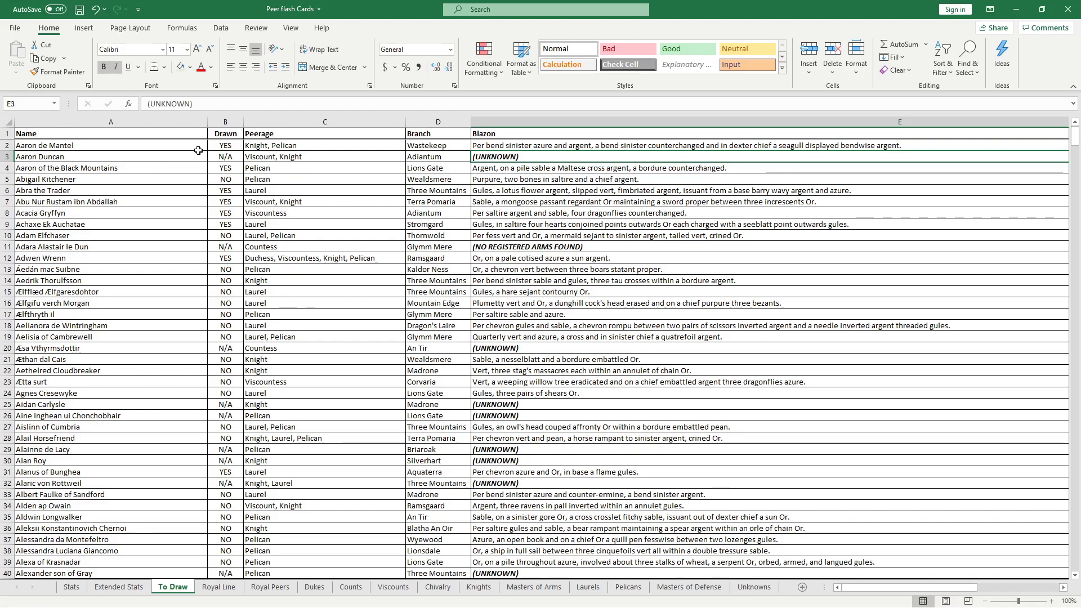
{"action": "left_click", "coordinate": [227, 156]}
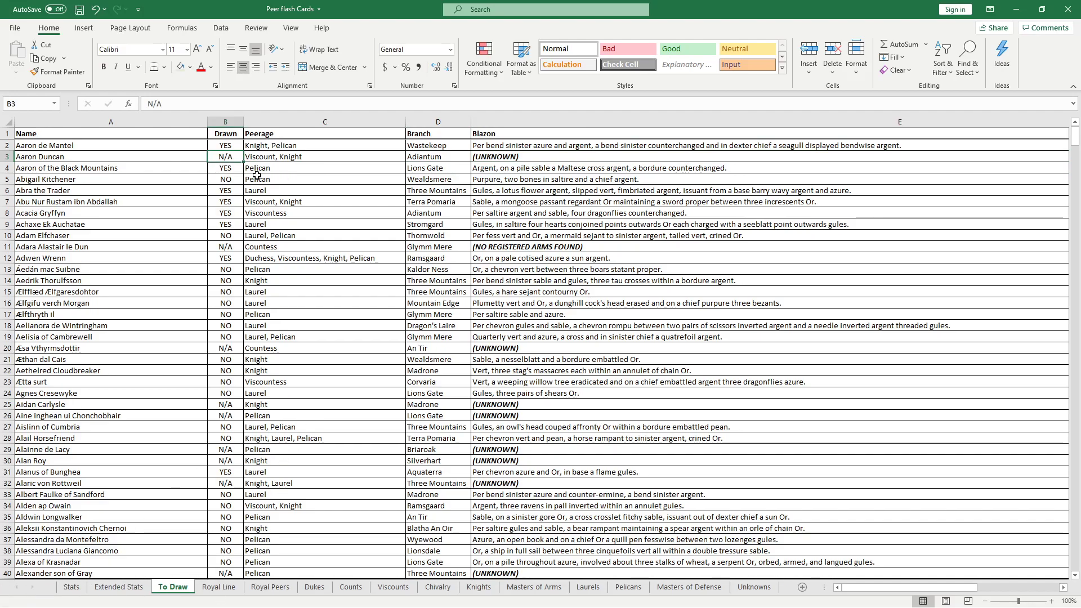
{"action": "left_click", "coordinate": [223, 122]}
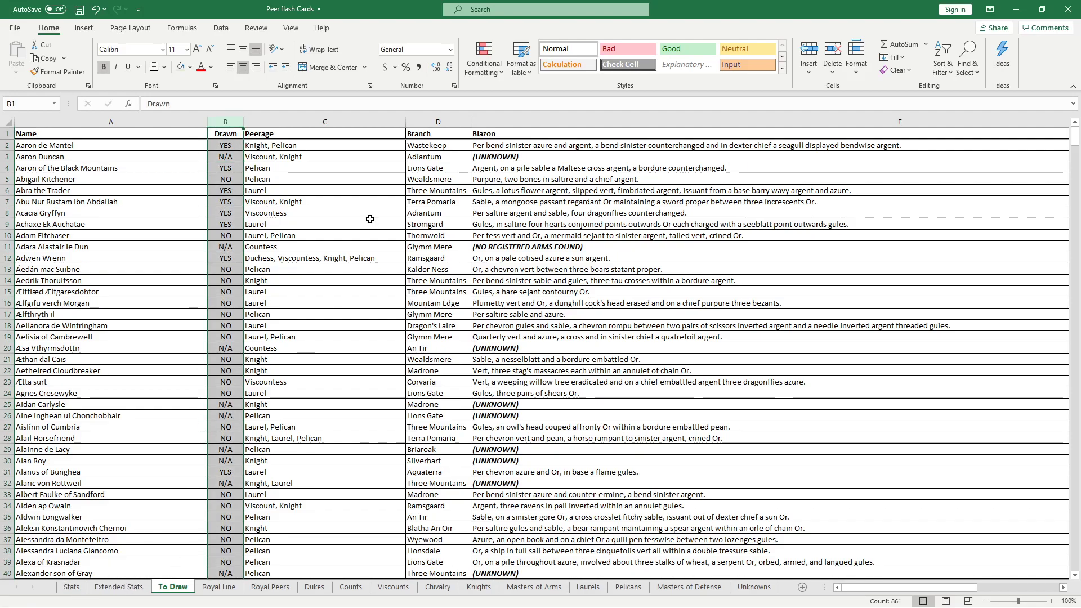
{"action": "left_click", "coordinate": [416, 123]}
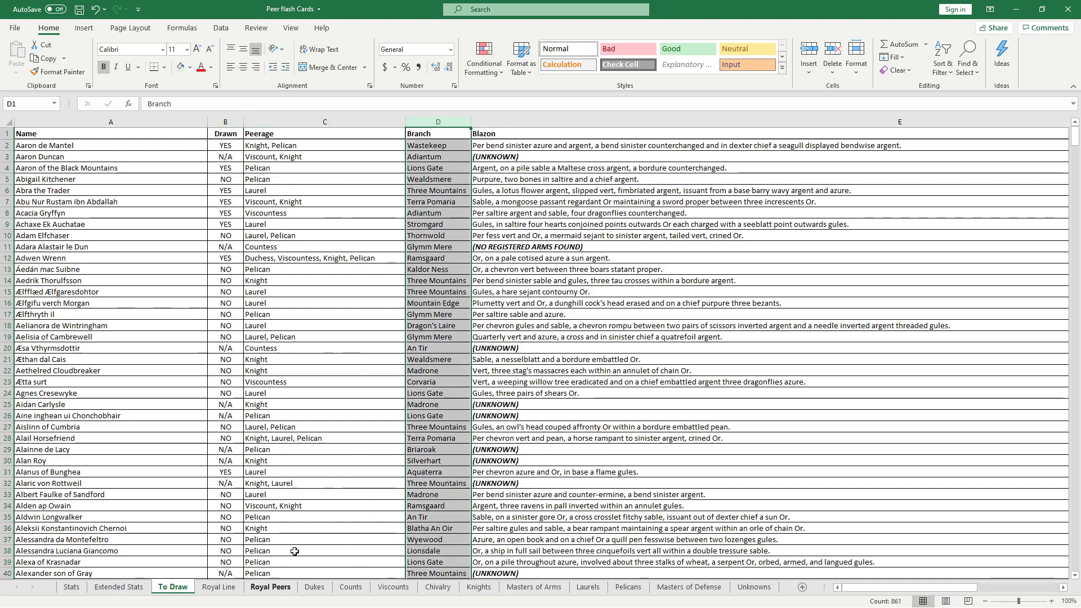
{"action": "left_click", "coordinate": [308, 118]}
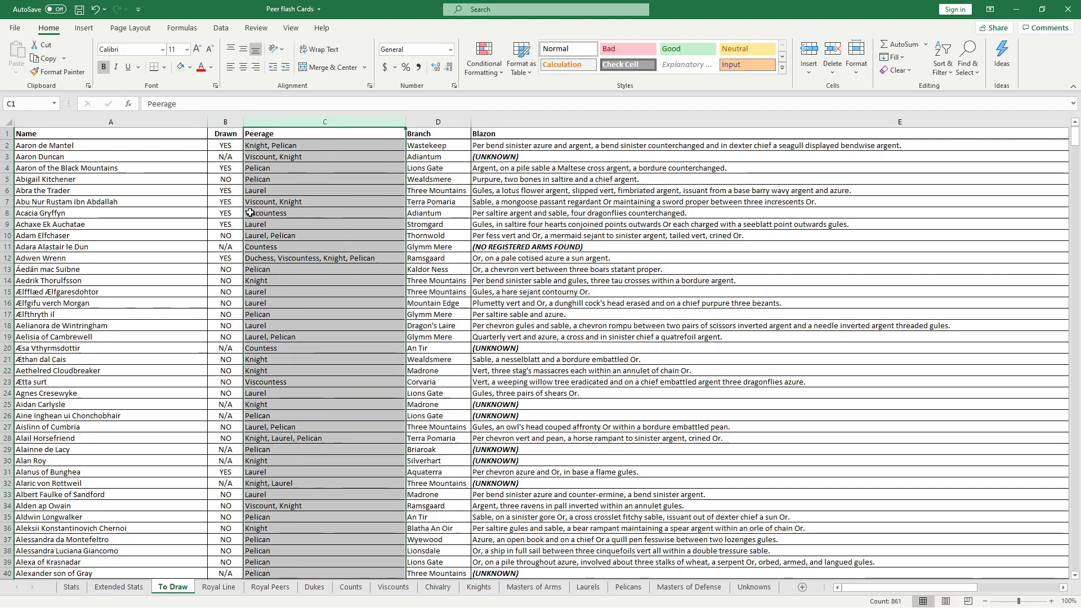
Inspect the drawn count and drawable total formulas under Drawing Completion on the Stats sheet
{"action": "left_click", "coordinate": [70, 587]}
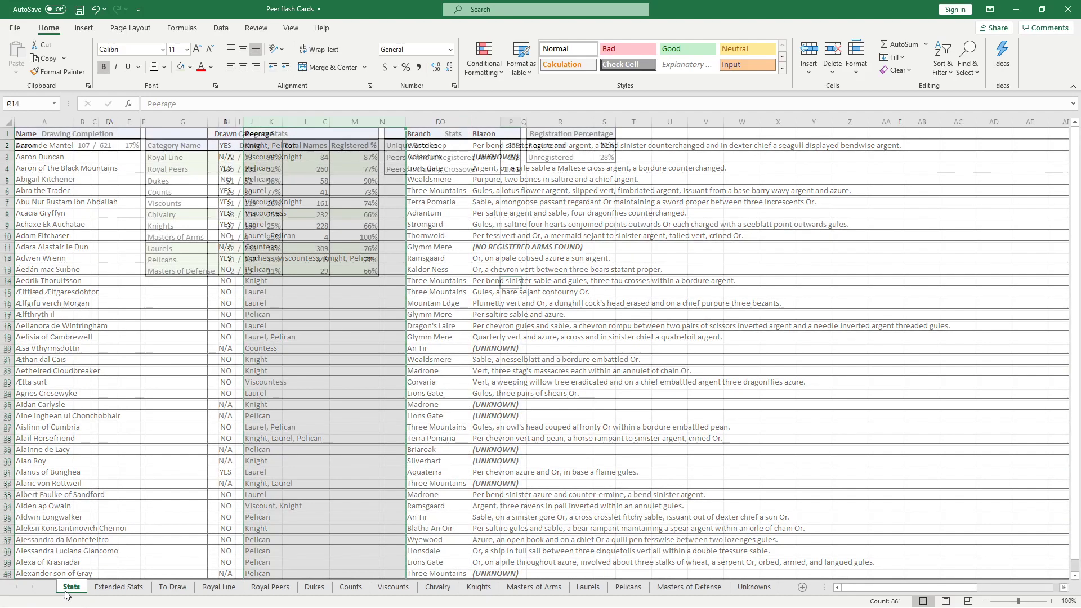
{"action": "left_click", "coordinate": [52, 144]}
{"action": "left_click", "coordinate": [84, 145]}
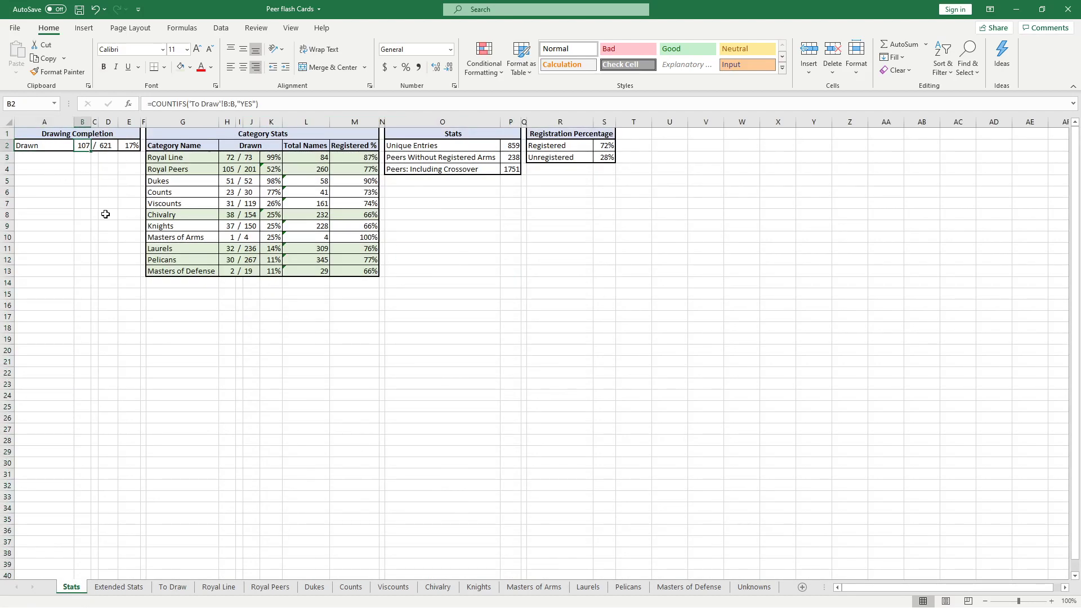
{"action": "left_click", "coordinate": [107, 145]}
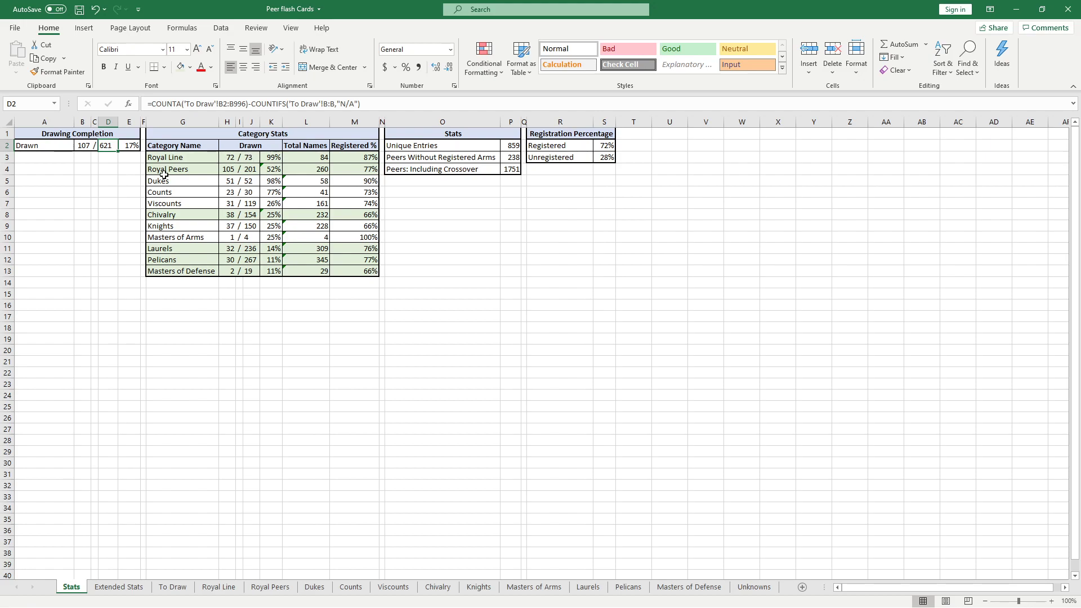
Inspect the Drawn formulas for Royal Line and Royal Peers in the Category Stats table
{"action": "left_click", "coordinate": [227, 156]}
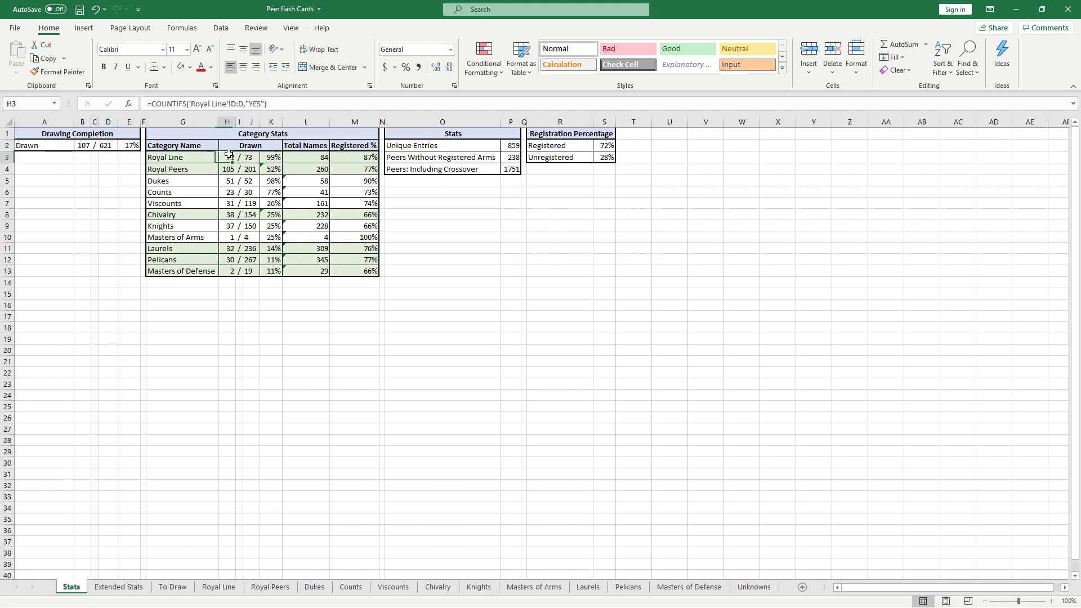
{"action": "left_click", "coordinate": [253, 157]}
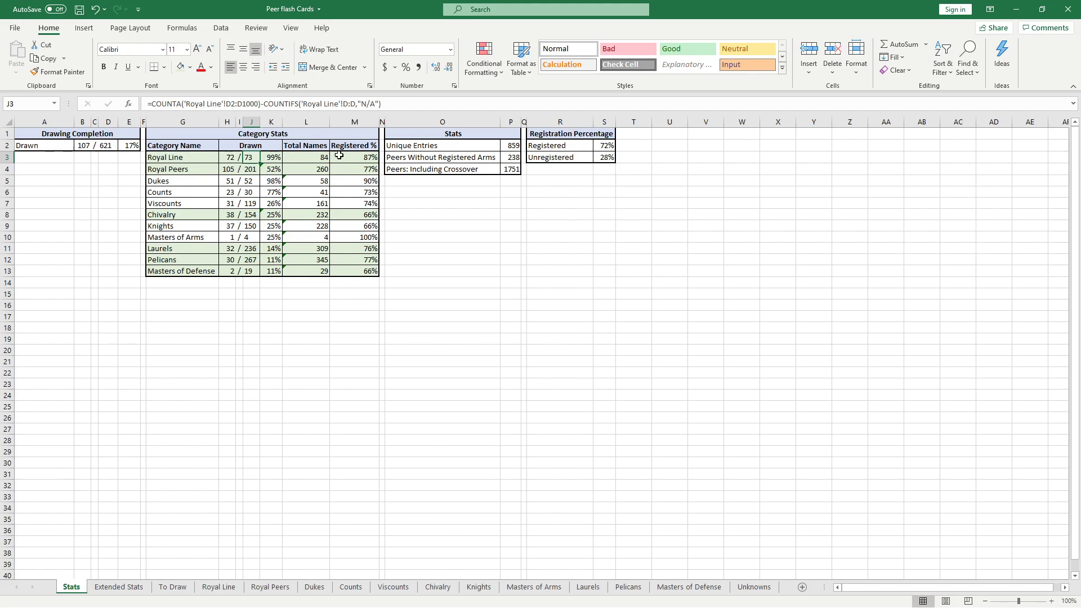
{"action": "left_click", "coordinate": [198, 170]}
{"action": "left_click", "coordinate": [221, 169]}
{"action": "left_click", "coordinate": [249, 171]}
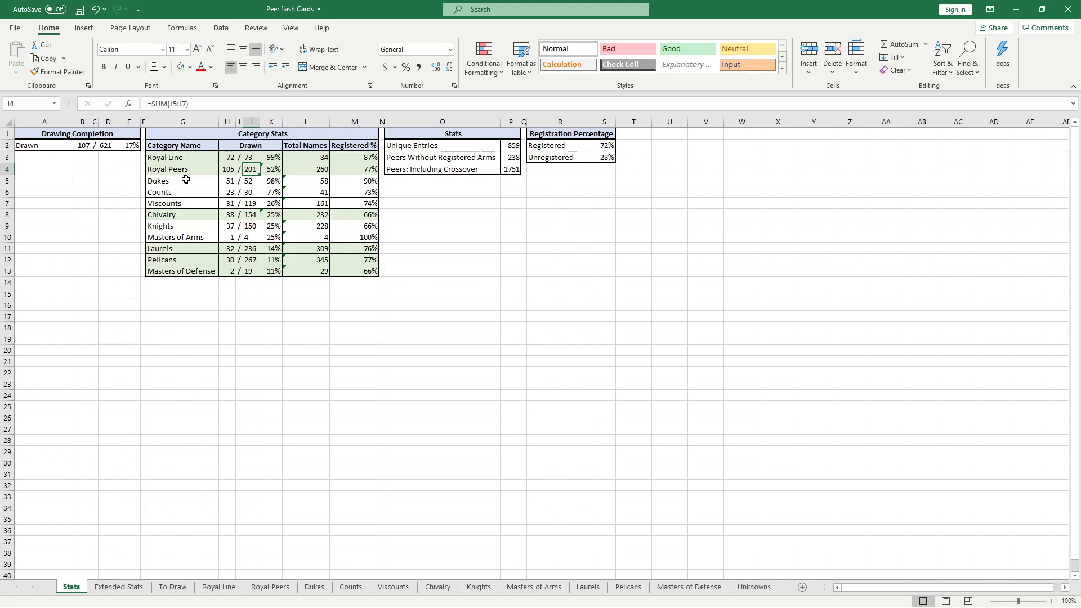
Highlight the main category rows in Category Stats: Royal Line, Royal Peers, Chivalry, and Laurels through Masters of Defense
{"action": "left_click_drag", "start_coordinate": [192, 157], "coordinate": [358, 165]}
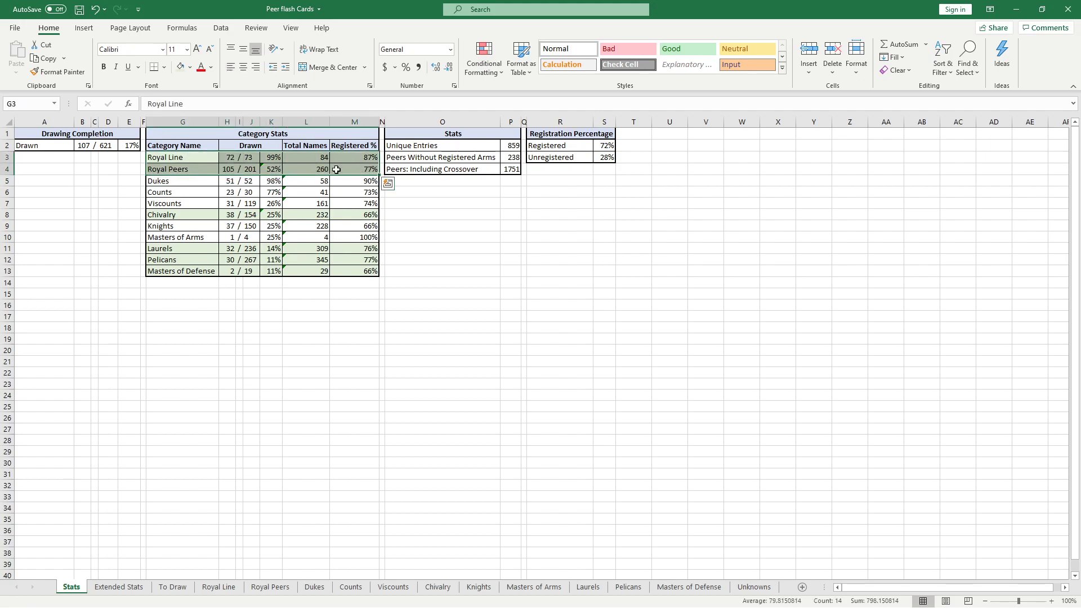
{"action": "left_click_drag", "start_coordinate": [171, 215], "coordinate": [355, 215]}
{"action": "left_click_drag", "start_coordinate": [168, 255], "coordinate": [353, 269]}
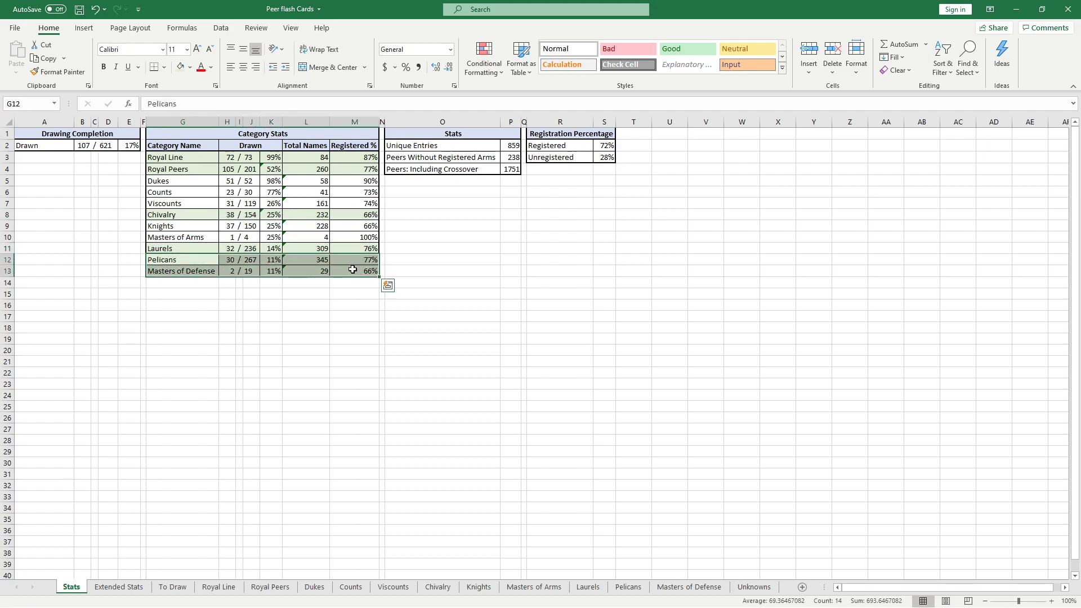
{"action": "left_click_drag", "start_coordinate": [524, 348], "coordinate": [513, 341]}
{"action": "left_click_drag", "start_coordinate": [180, 250], "coordinate": [357, 273]}
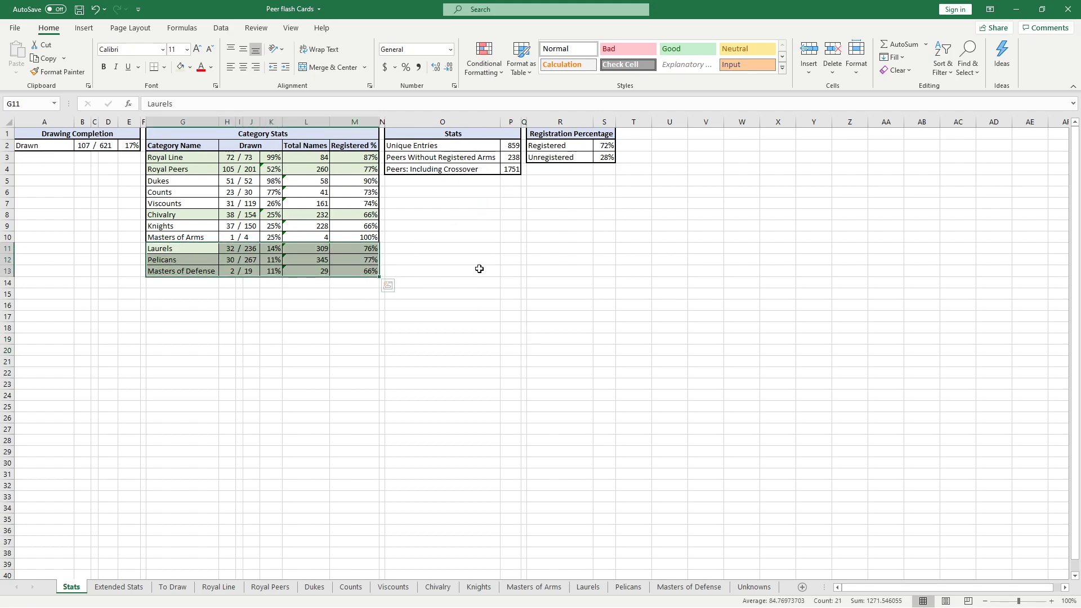
{"action": "left_click", "coordinate": [496, 228]}
{"action": "left_click", "coordinate": [518, 230]}
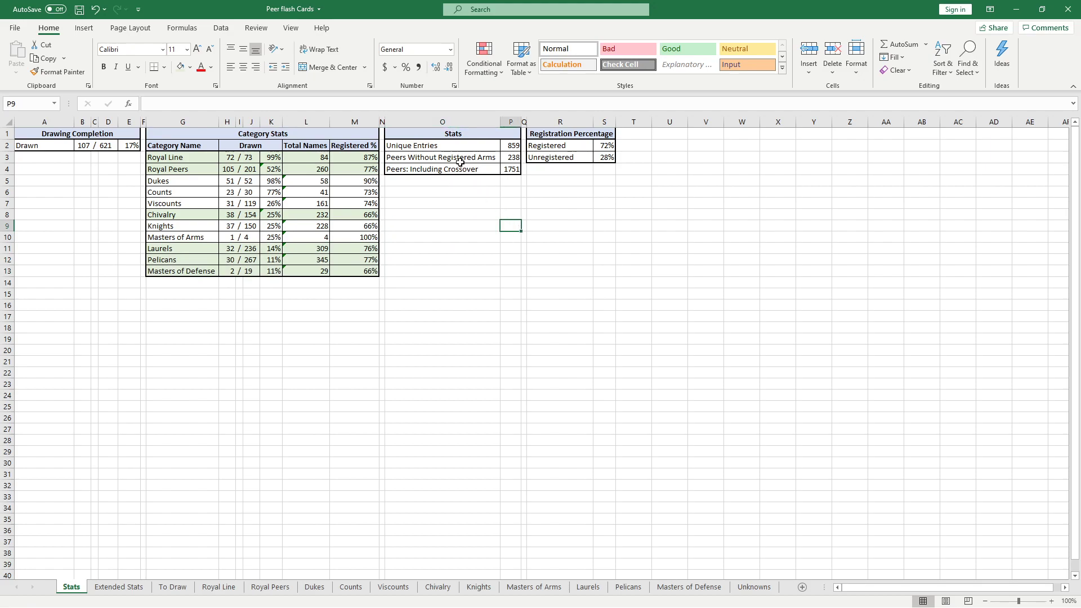
Review the whole list of peers without registered arms on the Unknowns sheet, from start to end and back
{"action": "left_click", "coordinate": [752, 587]}
{"action": "scroll", "coordinate": [458, 308], "scroll_direction": "down", "scroll_amount": 20}
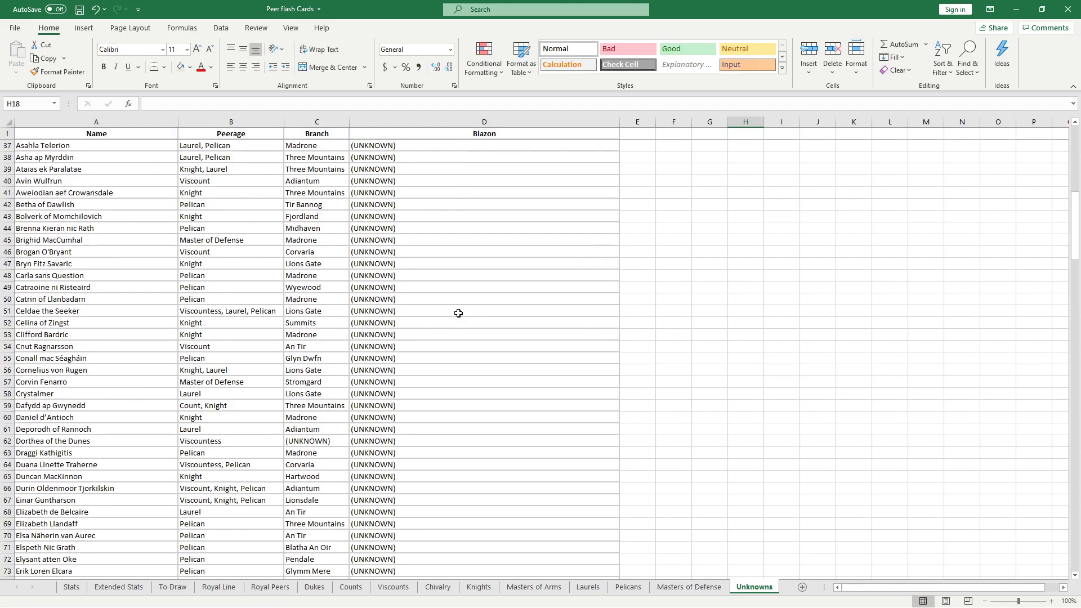
{"action": "scroll", "coordinate": [458, 308], "scroll_direction": "down", "scroll_amount": 17}
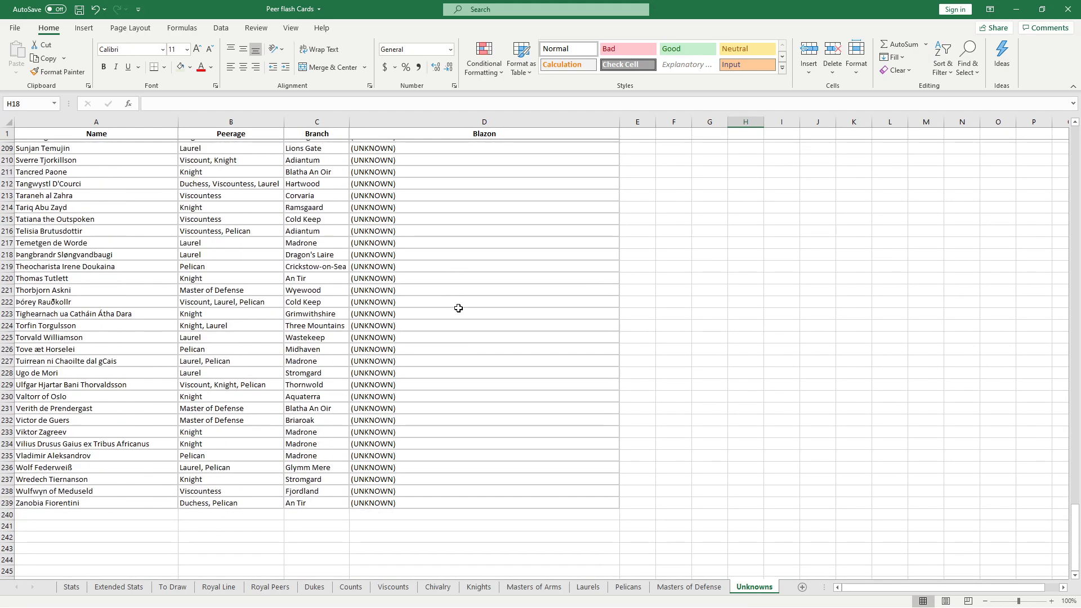
{"action": "scroll", "coordinate": [465, 275], "scroll_direction": "up", "scroll_amount": 20}
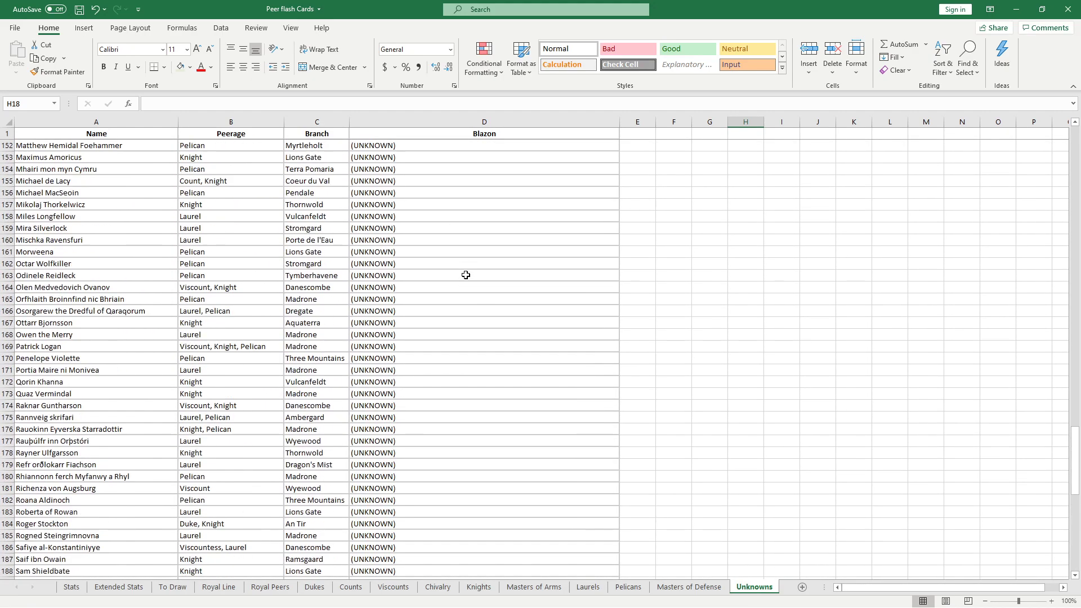
{"action": "scroll", "coordinate": [466, 274], "scroll_direction": "up", "scroll_amount": 13}
{"action": "scroll", "coordinate": [465, 274], "scroll_direction": "down", "scroll_amount": 1}
{"action": "scroll", "coordinate": [466, 274], "scroll_direction": "up", "scroll_amount": 1}
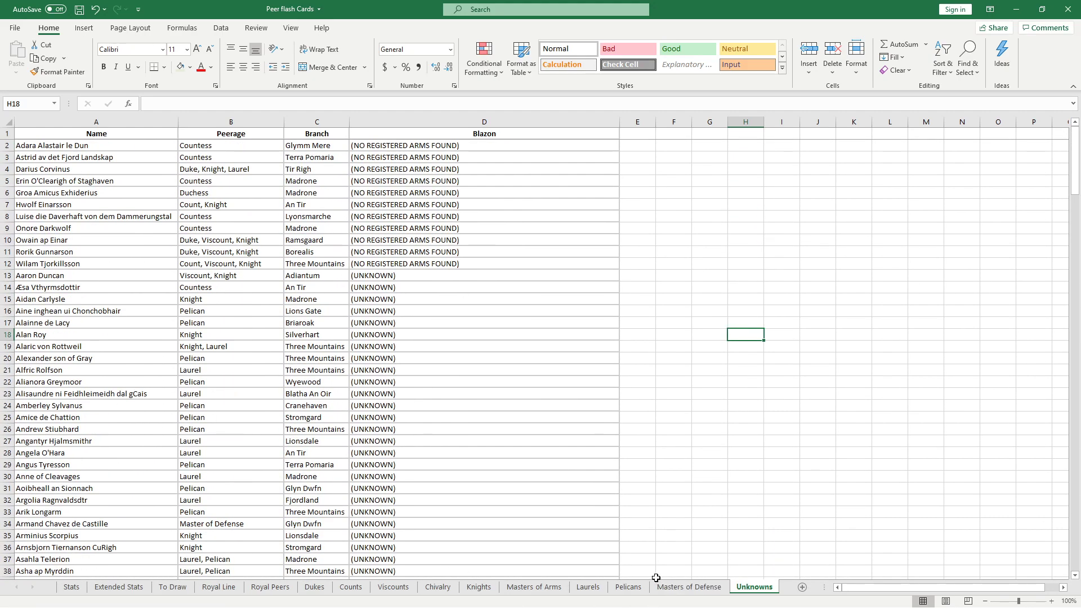
Inspect the Unique Entries, Peers Without Registered Arms and Peers: Including Crossover formulas on the Stats sheet
{"action": "left_click", "coordinate": [138, 590]}
{"action": "left_click", "coordinate": [76, 589]}
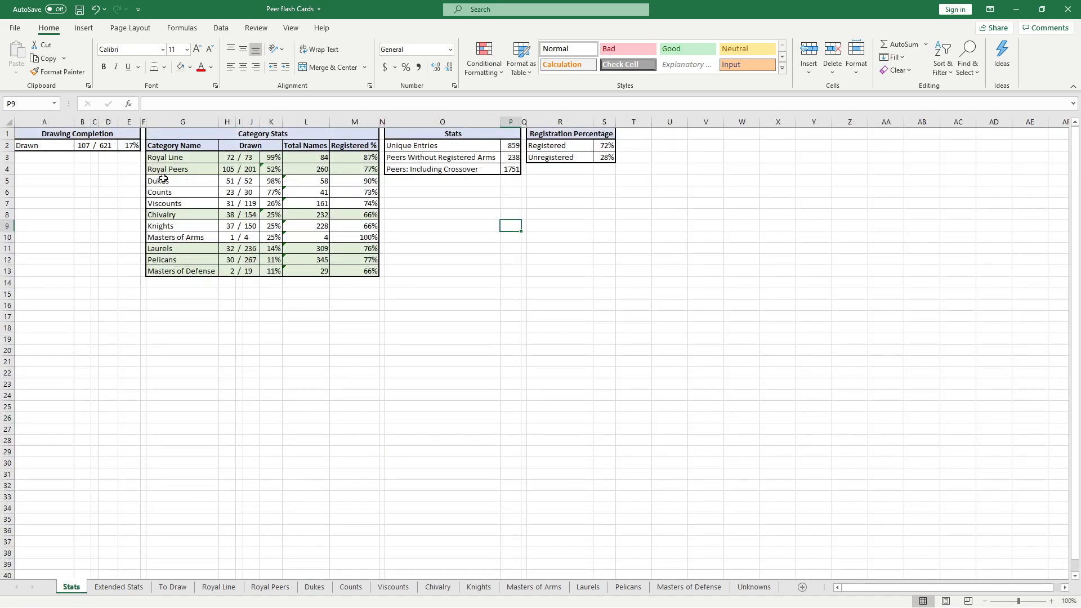
{"action": "left_click", "coordinate": [510, 145]}
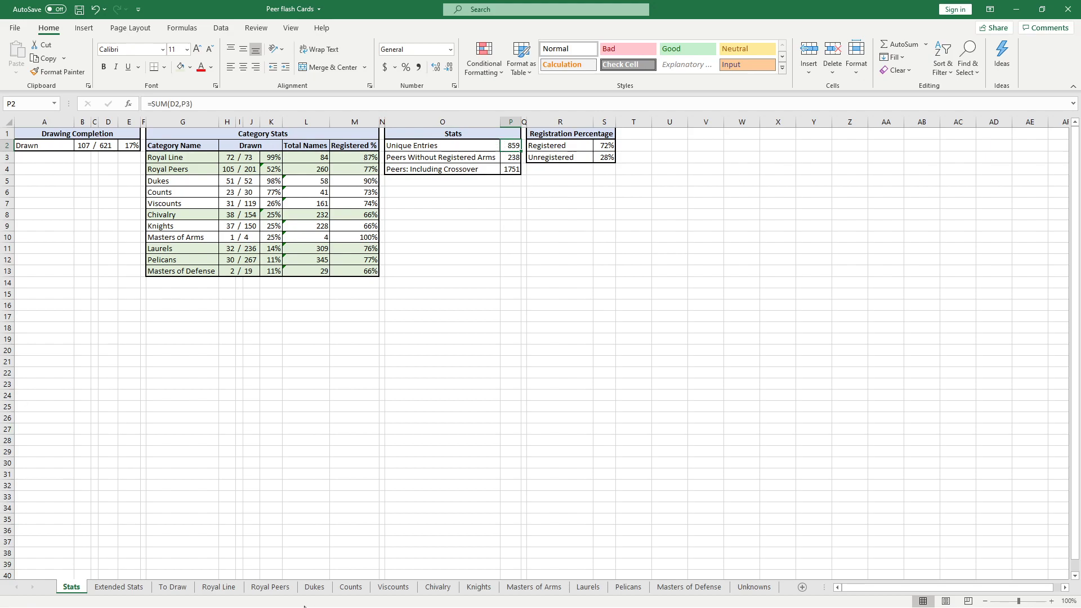
{"action": "left_click", "coordinate": [508, 159]}
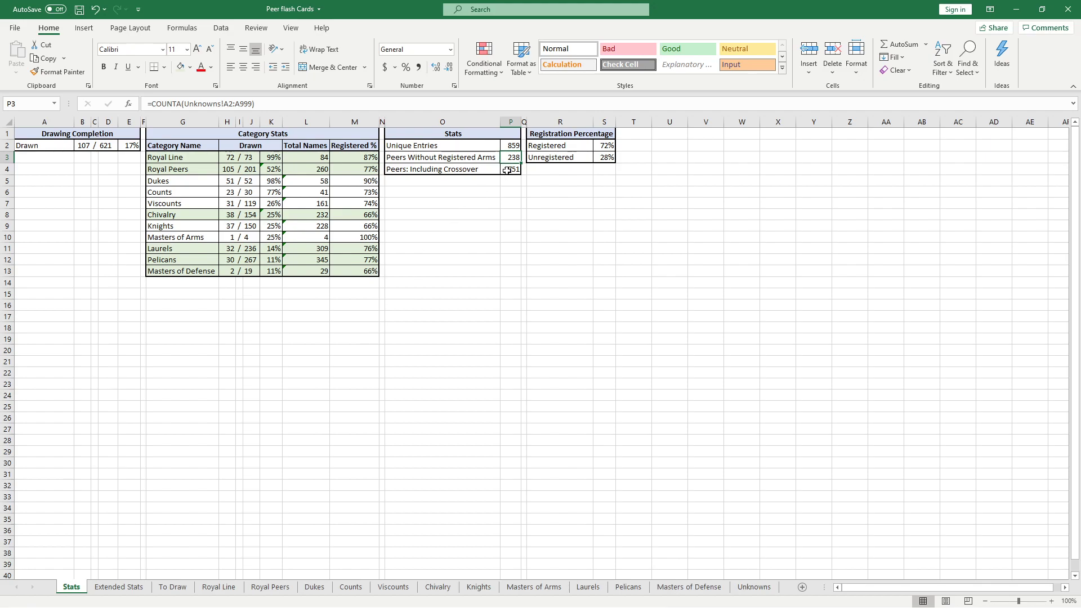
{"action": "left_click", "coordinate": [481, 212]}
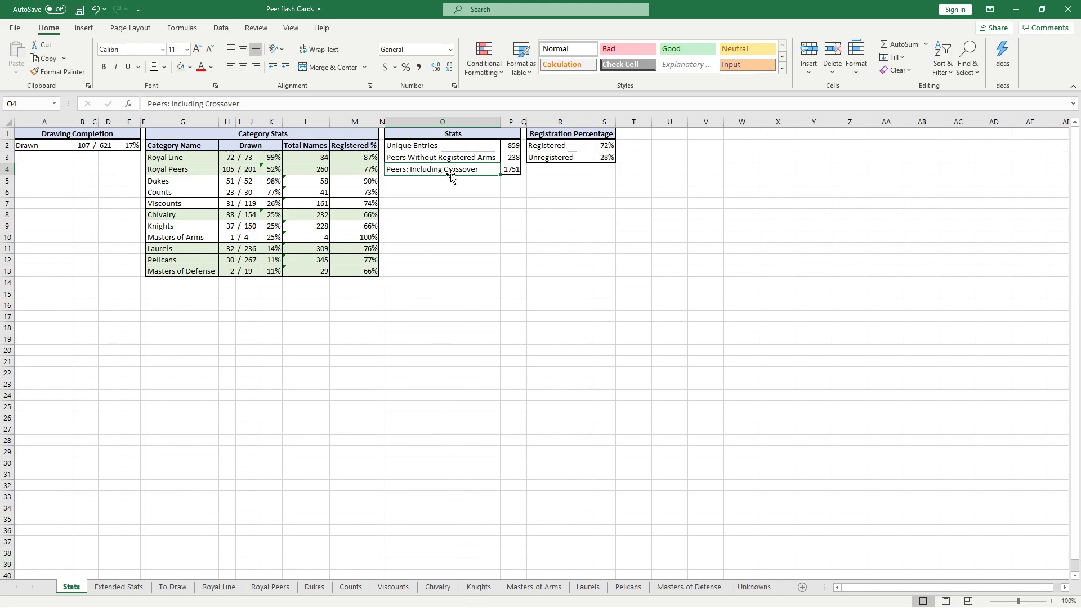
{"action": "left_click", "coordinate": [513, 170]}
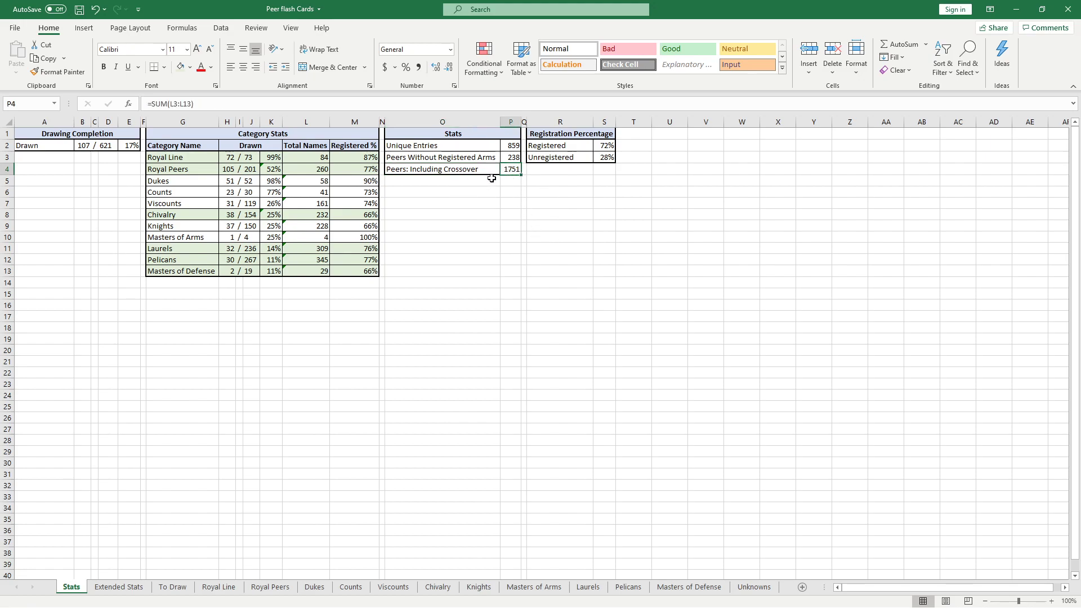
{"action": "left_click", "coordinate": [513, 182]}
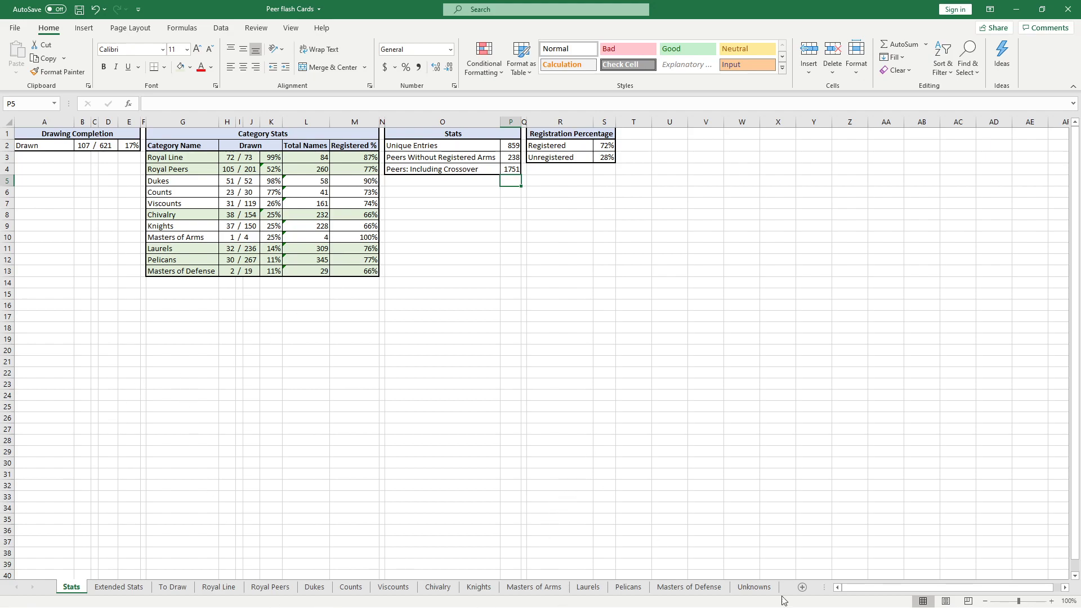
Go to the start of the Laurels sheet and inspect the C2 number of the first entry
{"action": "left_click", "coordinate": [603, 589]}
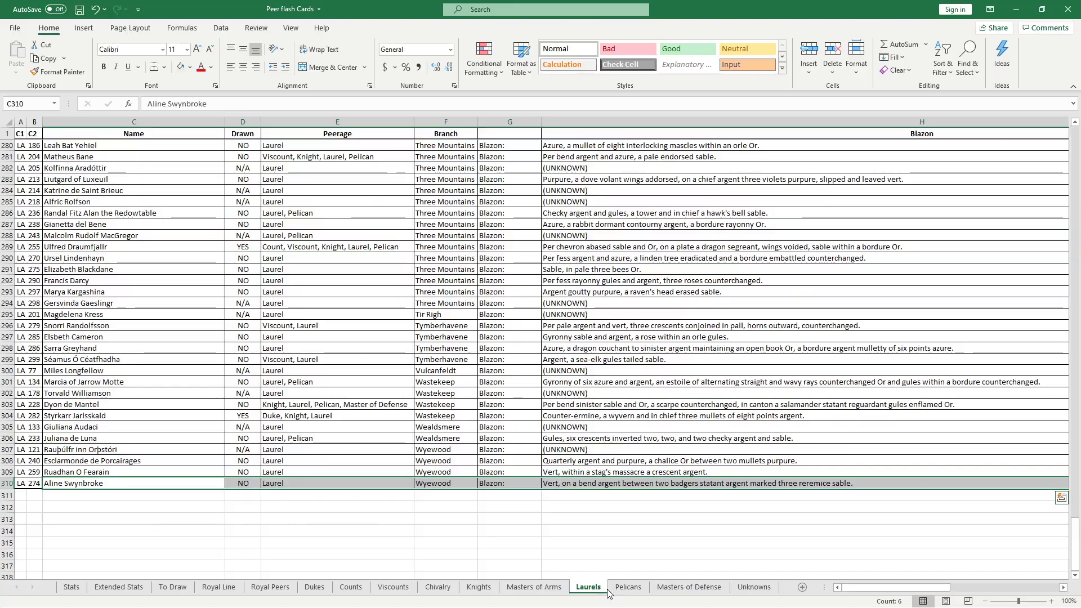
{"action": "scroll", "coordinate": [30, 198], "scroll_direction": "up", "scroll_amount": 7}
{"action": "scroll", "coordinate": [29, 199], "scroll_direction": "up", "scroll_amount": 20}
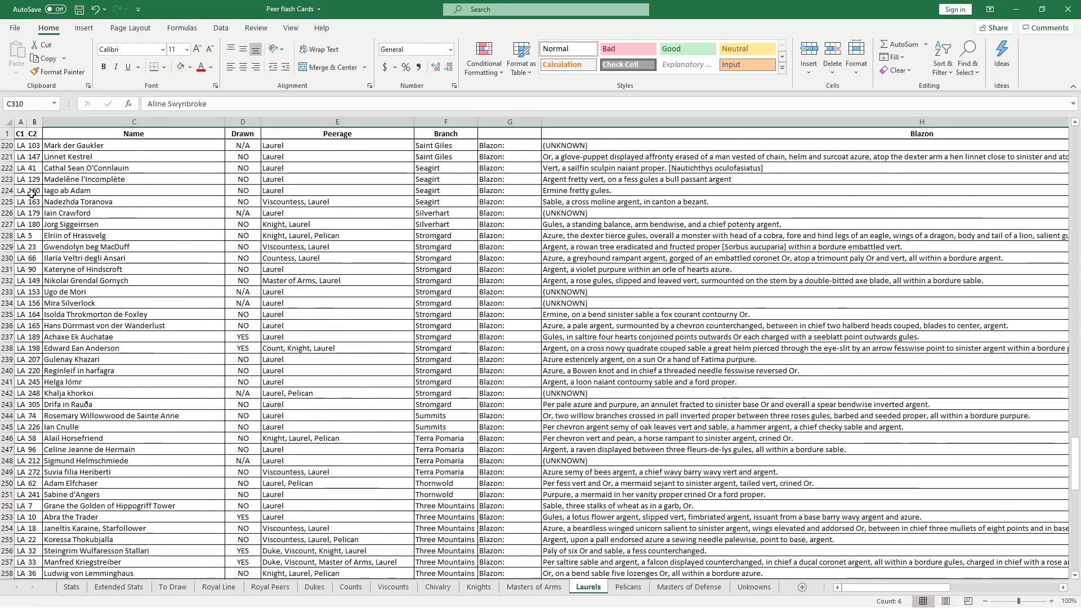
{"action": "scroll", "coordinate": [32, 193], "scroll_direction": "up", "scroll_amount": 20}
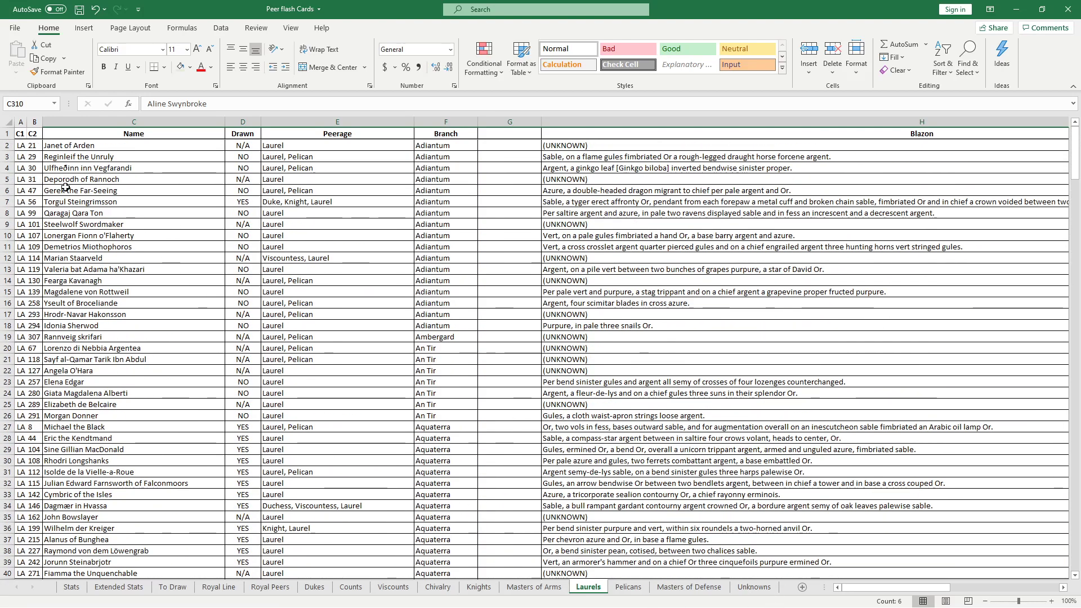
{"action": "left_click", "coordinate": [37, 146]}
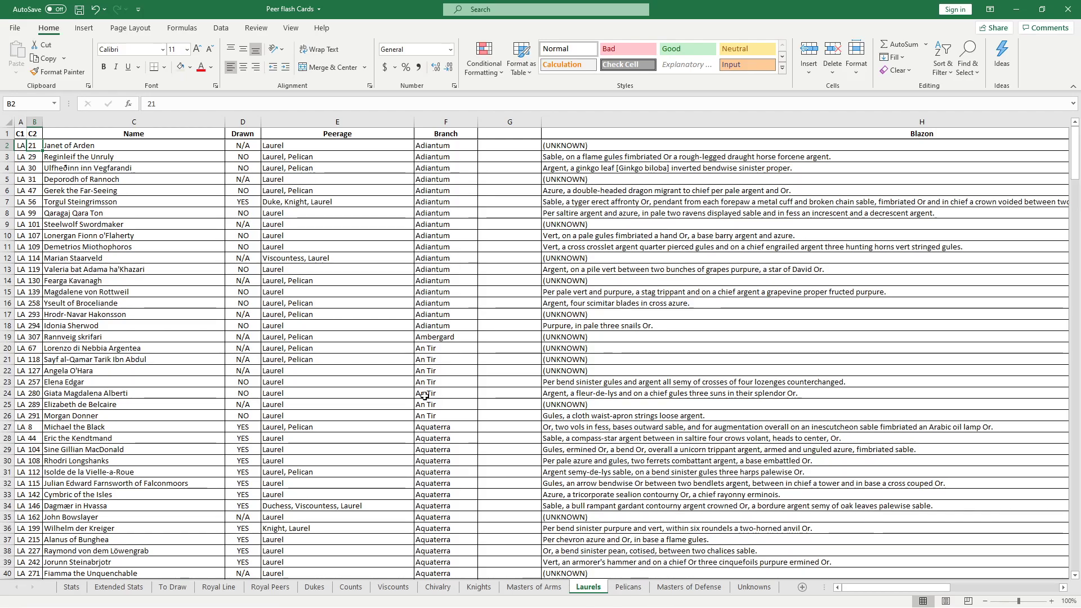
Review the branch-sorted Laurels list from the first entry down to the final Wyewood entries
{"action": "scroll", "coordinate": [409, 395], "scroll_direction": "down", "scroll_amount": 20}
{"action": "scroll", "coordinate": [410, 395], "scroll_direction": "down", "scroll_amount": 20}
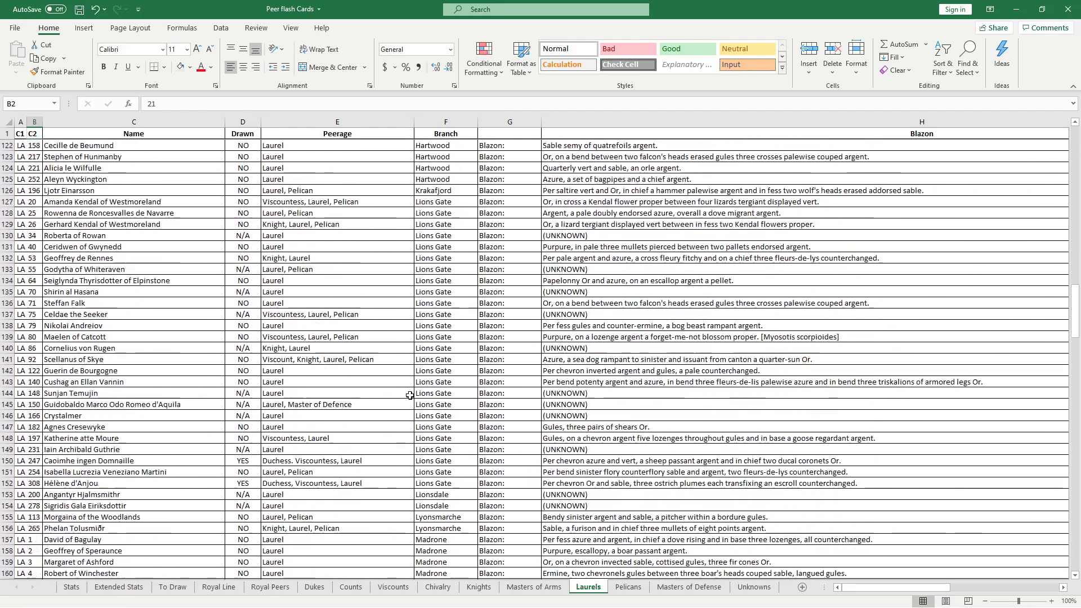
{"action": "scroll", "coordinate": [409, 395], "scroll_direction": "down", "scroll_amount": 20}
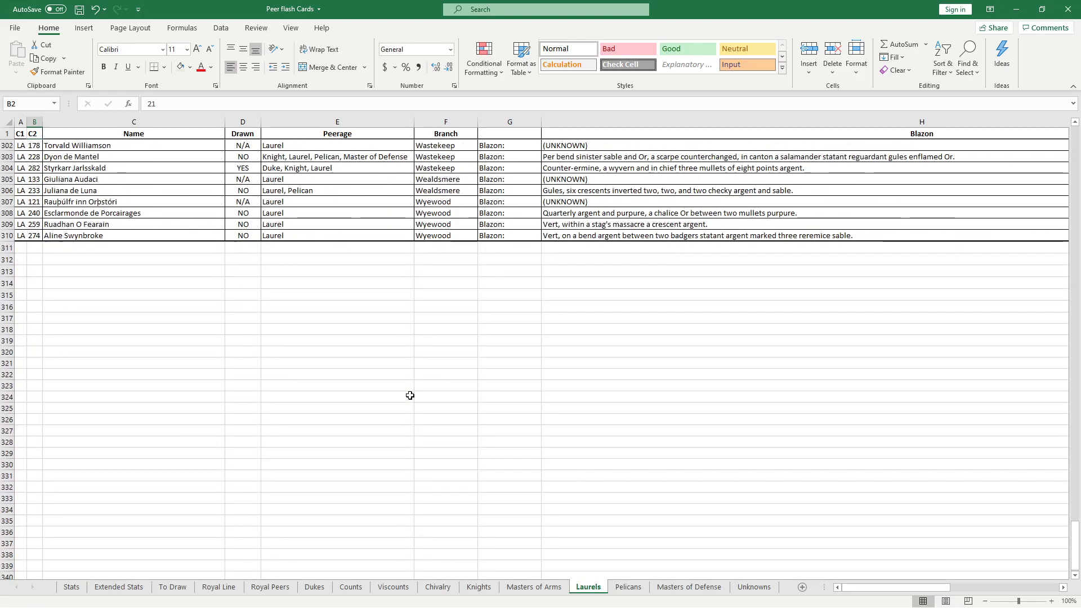
{"action": "scroll", "coordinate": [410, 395], "scroll_direction": "up", "scroll_amount": 5}
{"action": "scroll", "coordinate": [410, 395], "scroll_direction": "up", "scroll_amount": 5}
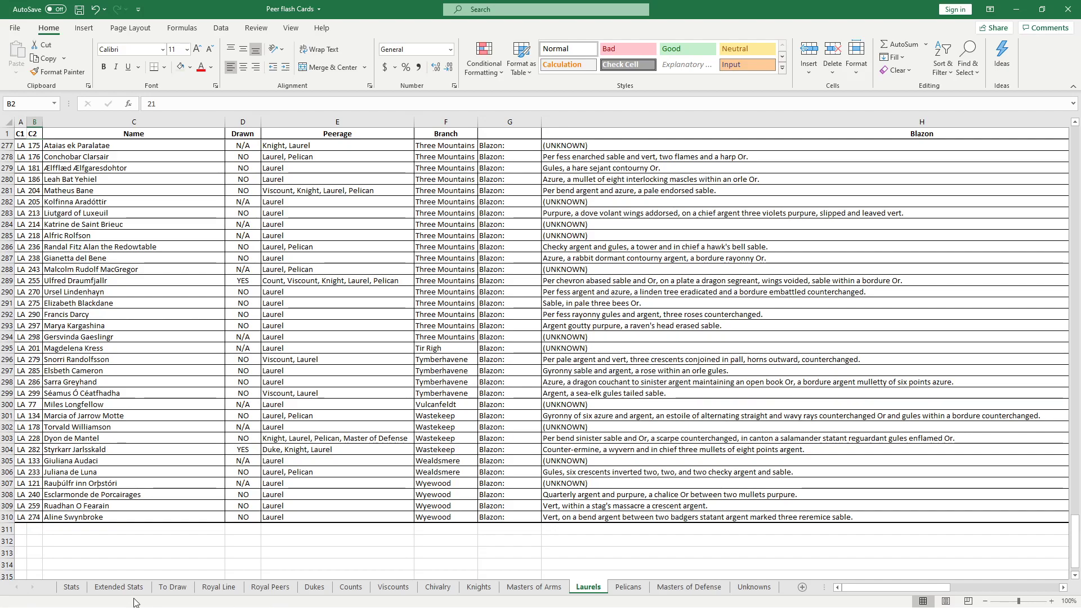
Highlight the An Tir, Summits and Tir Righ rows of the Royal Lands table on the Extended Stats sheet
{"action": "left_click", "coordinate": [104, 588]}
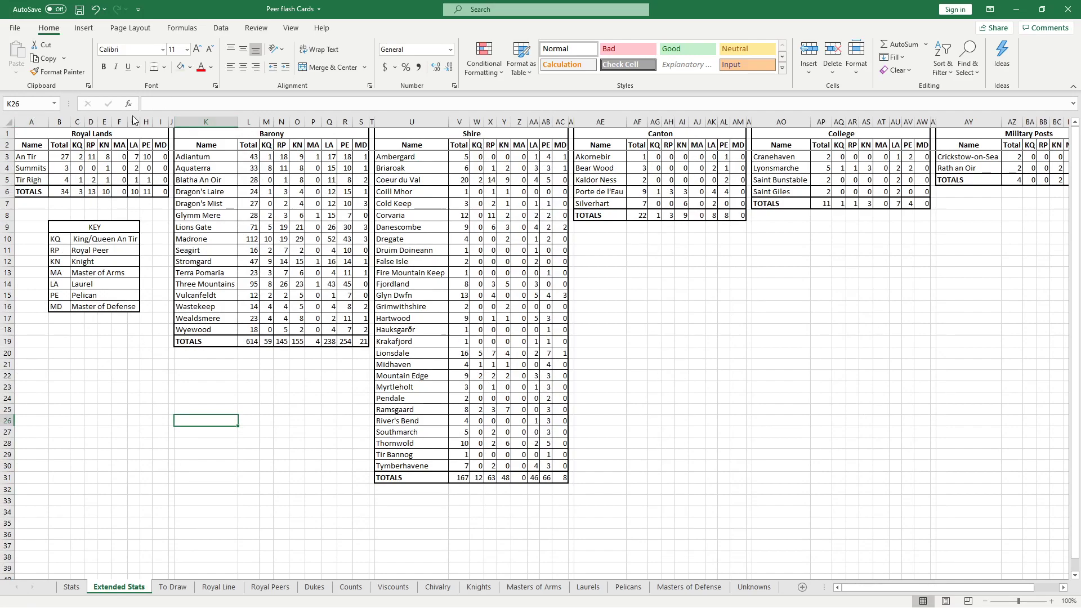
{"action": "left_click", "coordinate": [88, 133]}
{"action": "left_click", "coordinate": [47, 158]}
{"action": "left_click_drag", "start_coordinate": [52, 158], "coordinate": [158, 158]}
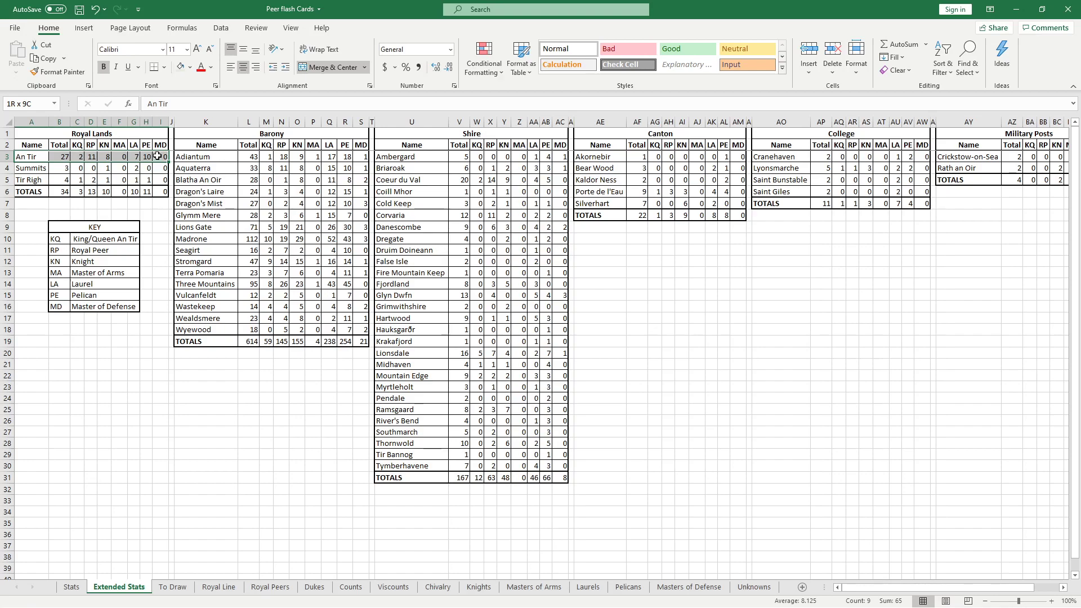
{"action": "left_click_drag", "start_coordinate": [157, 156], "coordinate": [157, 179]}
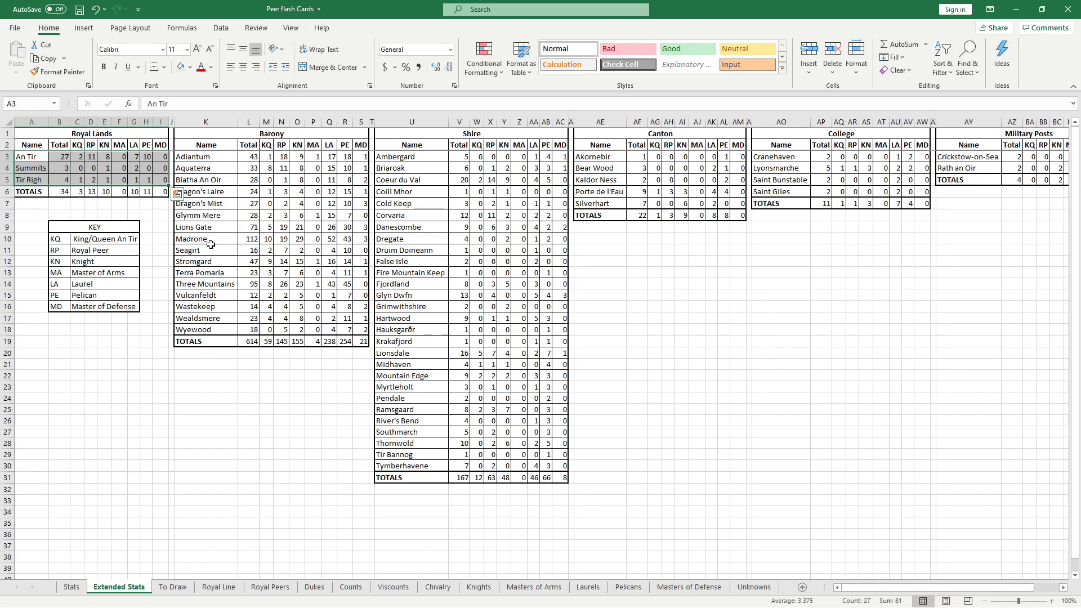
Inspect Madrone's count formulas in the Barony table, from Total through each peerage column to MD
{"action": "left_click", "coordinate": [242, 241]}
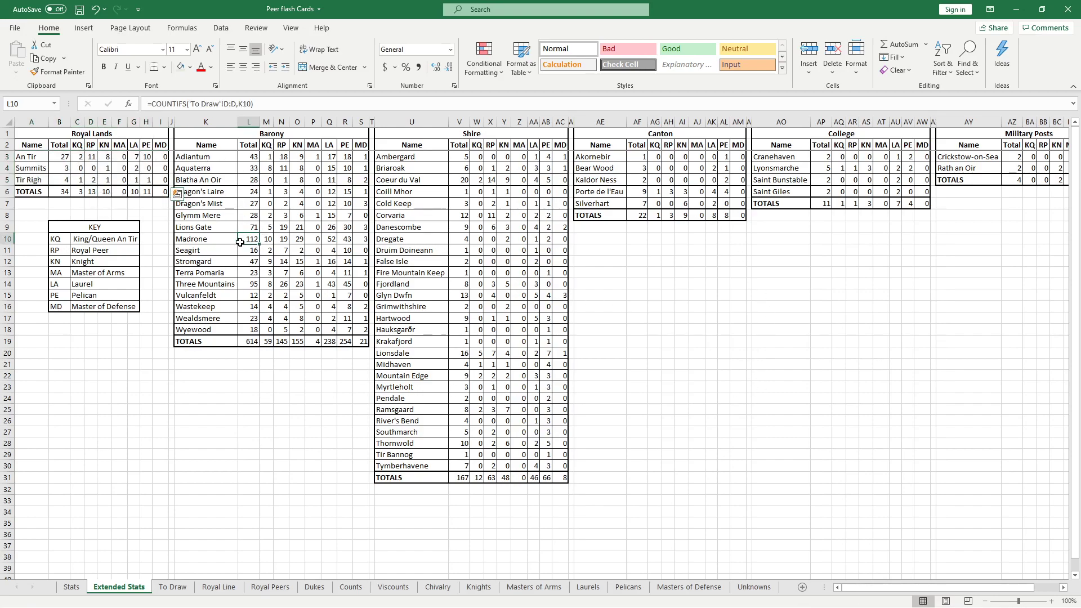
{"action": "left_click", "coordinate": [269, 240]}
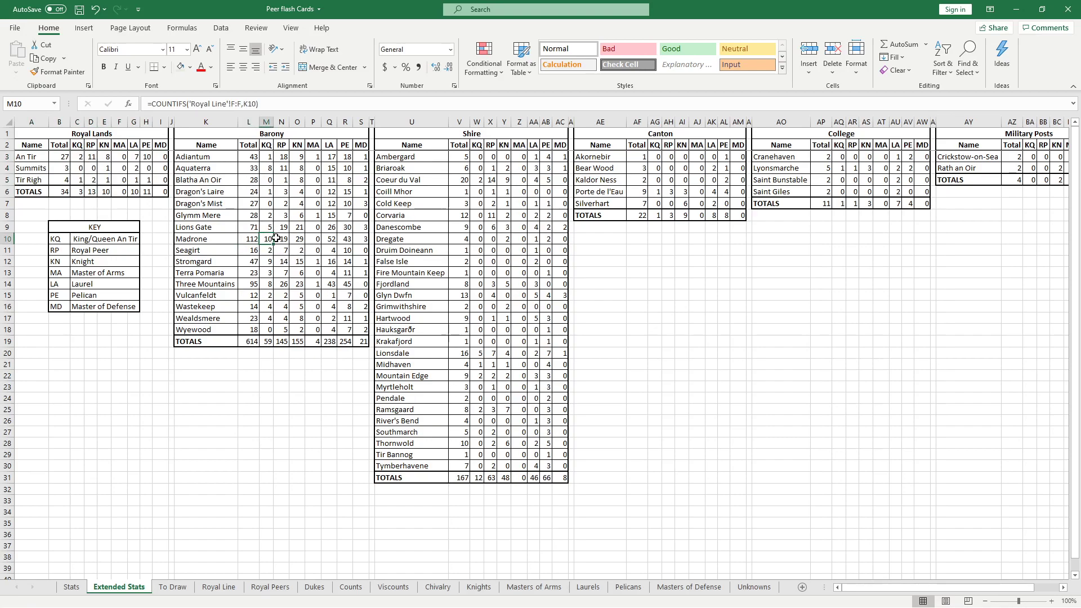
{"action": "left_click", "coordinate": [284, 242]}
{"action": "left_click", "coordinate": [298, 238]}
{"action": "left_click", "coordinate": [314, 240]}
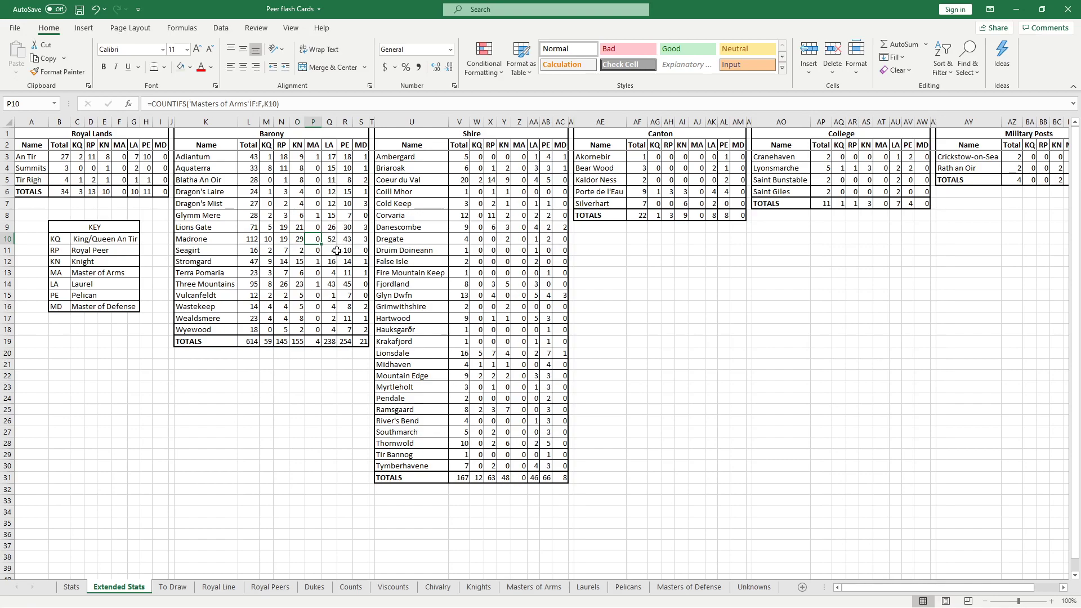
{"action": "left_click", "coordinate": [330, 240]}
{"action": "left_click", "coordinate": [342, 240]}
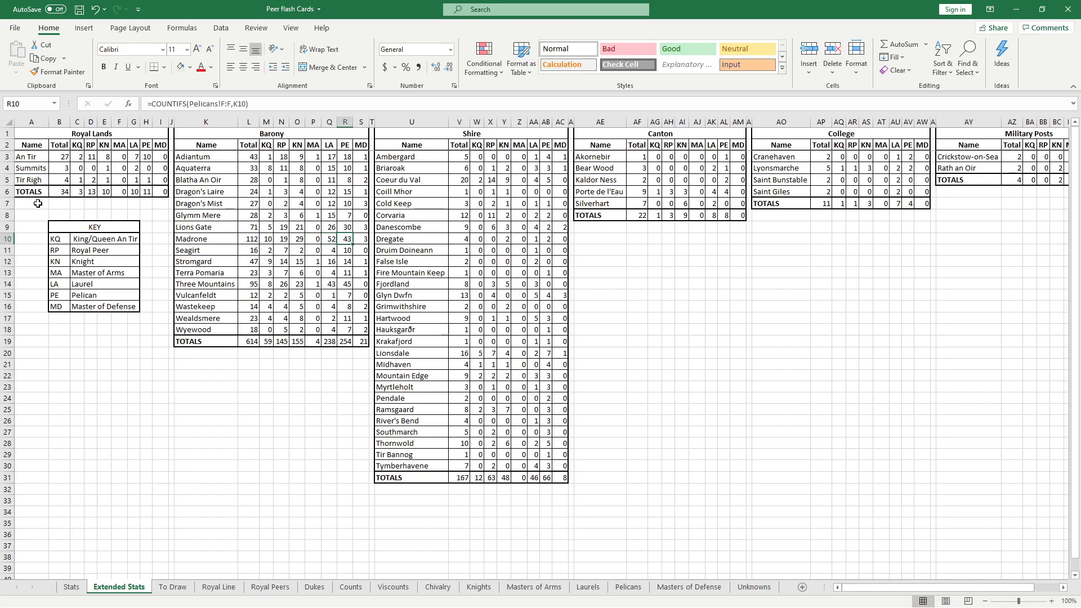
{"action": "left_click", "coordinate": [362, 240]}
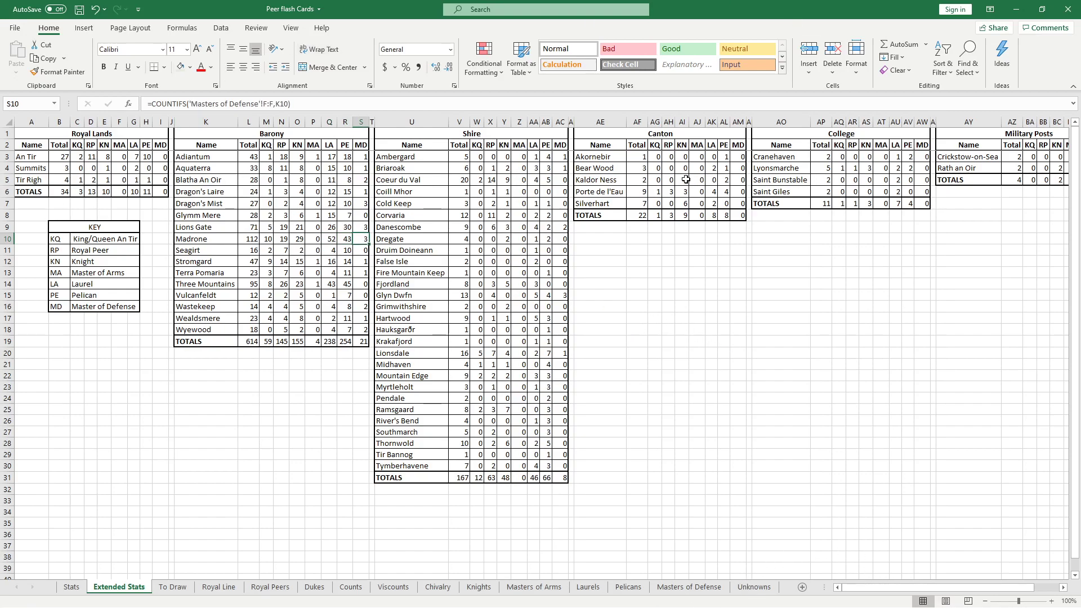
Inspect sample count cells in the Barony, Shire and College tables and highlight the Crickstow-on-Sea row under Military Posts
{"action": "left_click", "coordinate": [316, 156]}
{"action": "left_click", "coordinate": [536, 191]}
{"action": "left_click", "coordinate": [853, 157]}
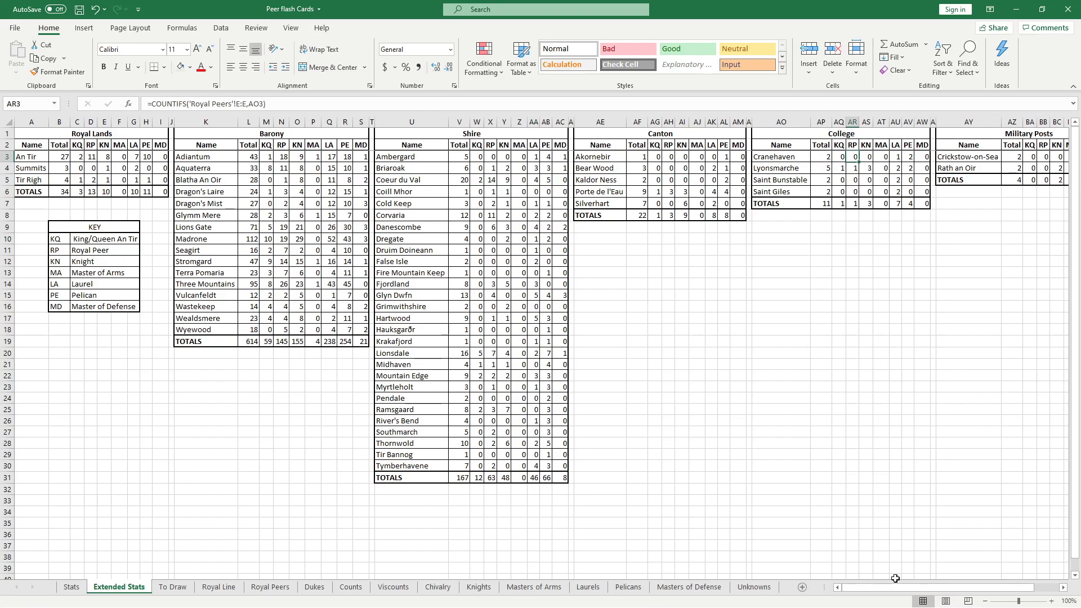
{"action": "left_click_drag", "start_coordinate": [873, 587], "coordinate": [899, 587]}
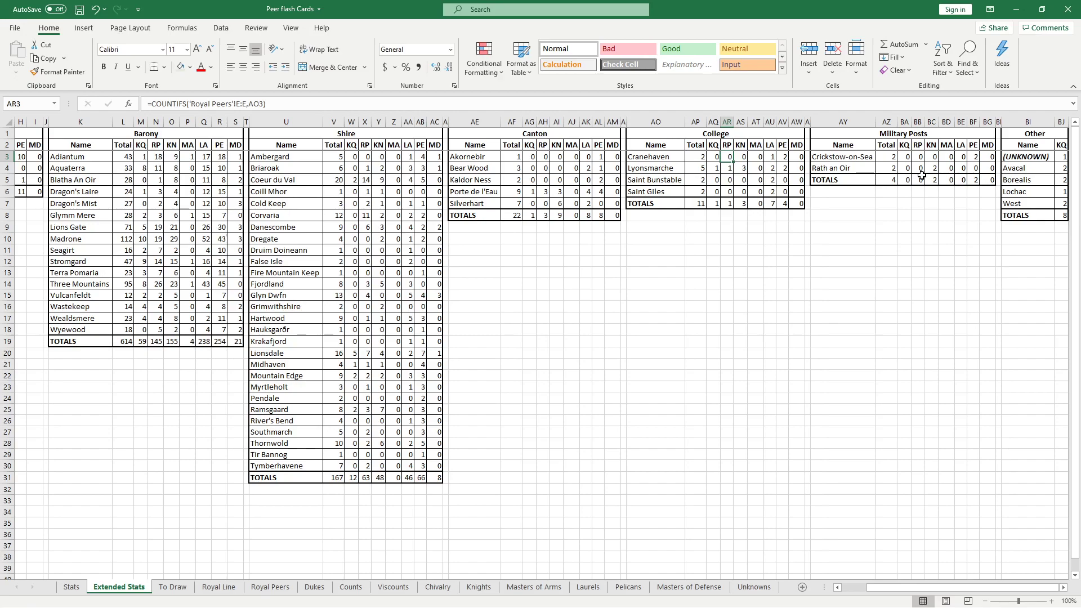
{"action": "left_click", "coordinate": [861, 156]}
{"action": "left_click_drag", "start_coordinate": [862, 157], "coordinate": [988, 156]}
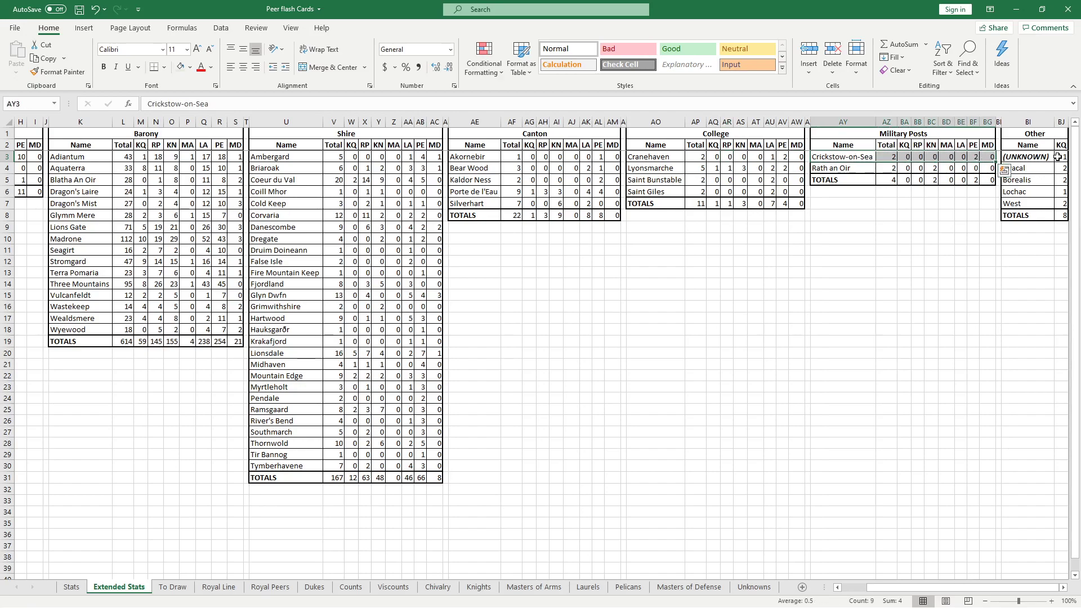
Inspect the count formulas for Avacal, Borealis, Lochac, West and (UNKNOWN) in the Other table
{"action": "left_click", "coordinate": [1022, 168]}
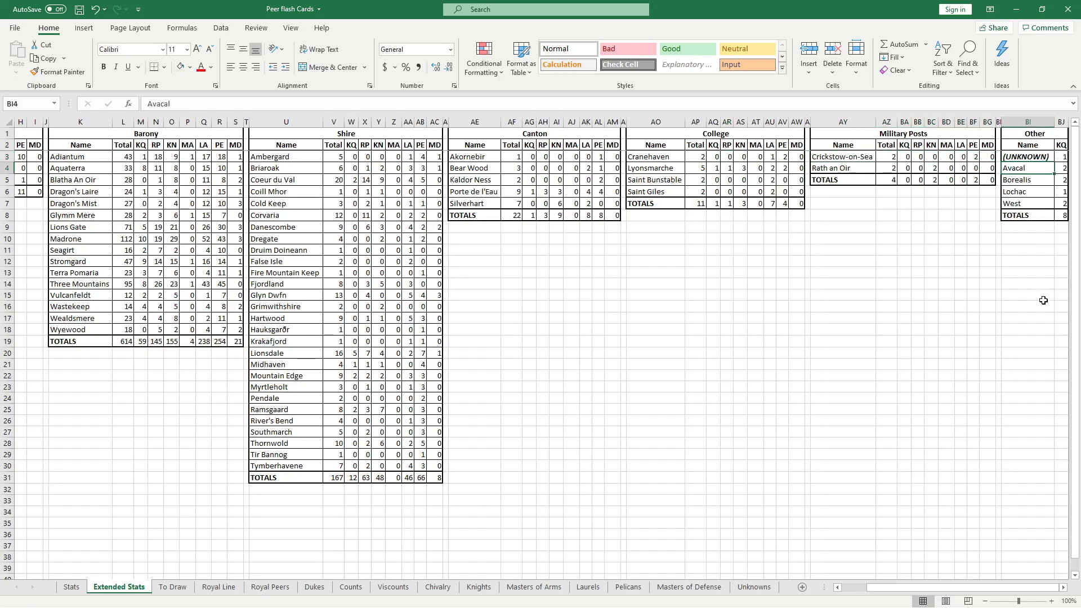
{"action": "left_click", "coordinate": [1061, 169]}
{"action": "left_click", "coordinate": [1059, 180]}
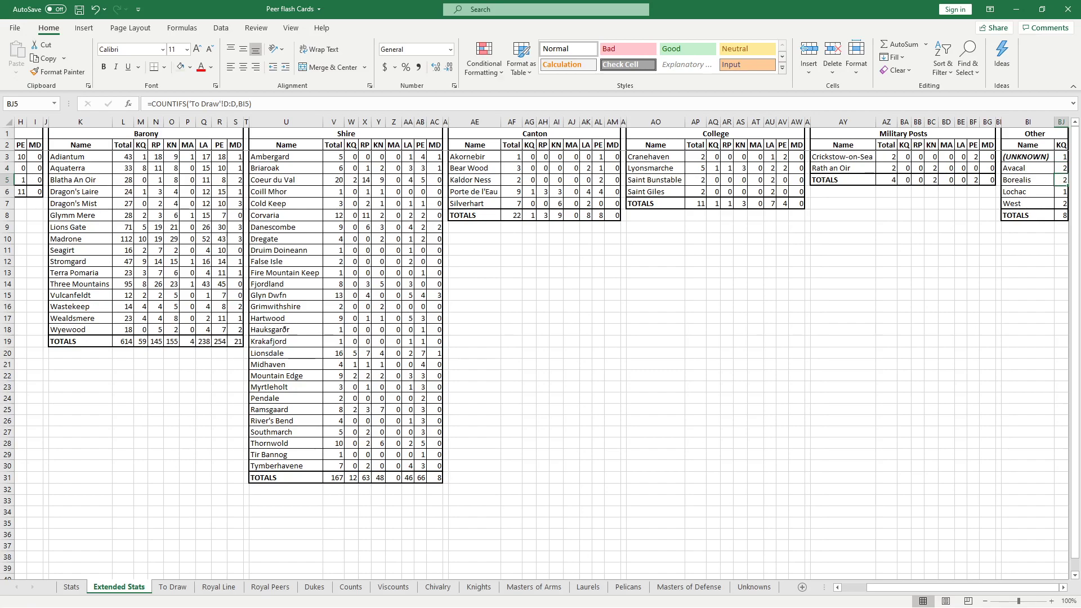
{"action": "left_click_drag", "start_coordinate": [1027, 183], "coordinate": [1059, 181]}
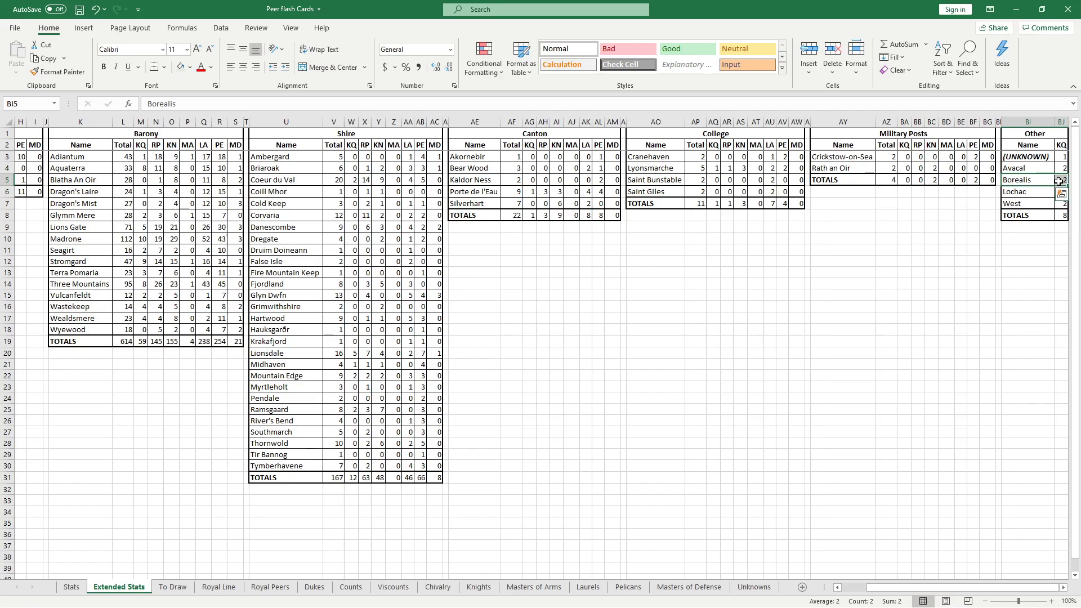
{"action": "left_click", "coordinate": [1058, 182]}
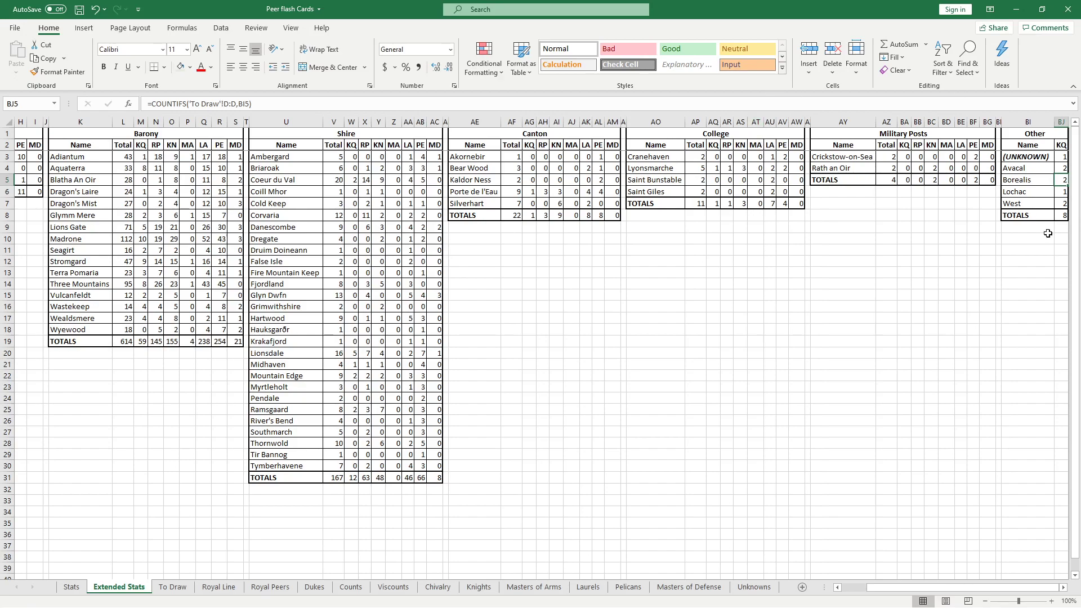
{"action": "left_click", "coordinate": [1060, 193]}
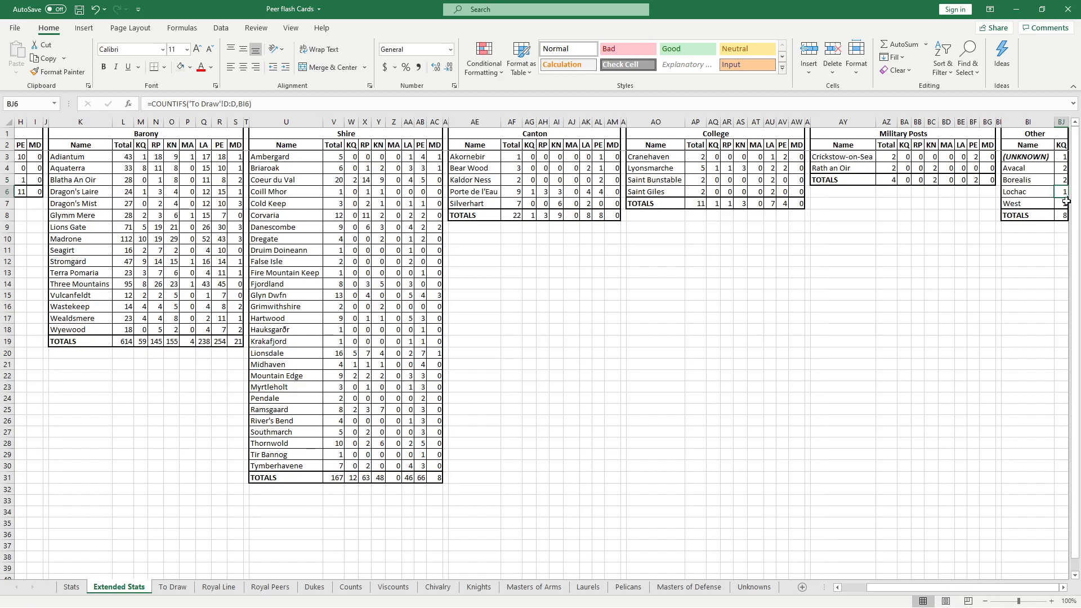
{"action": "left_click", "coordinate": [1064, 204]}
{"action": "left_click", "coordinate": [1059, 158]}
{"action": "left_click_drag", "start_coordinate": [908, 588], "coordinate": [870, 587]}
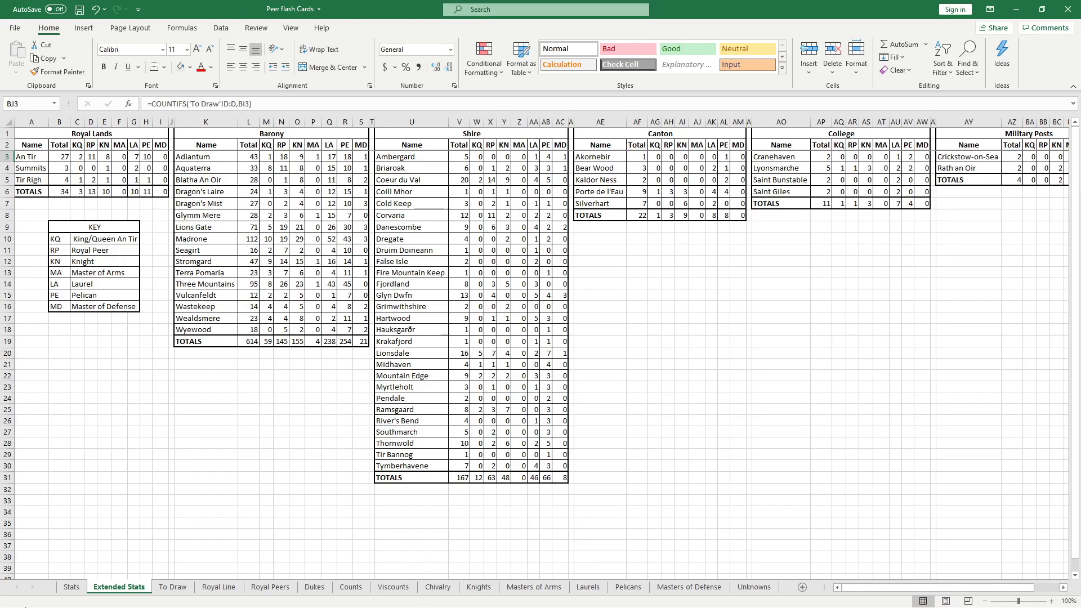
Inspect the Registered % formula for Knights on the Stats sheet
{"action": "left_click", "coordinate": [72, 587]}
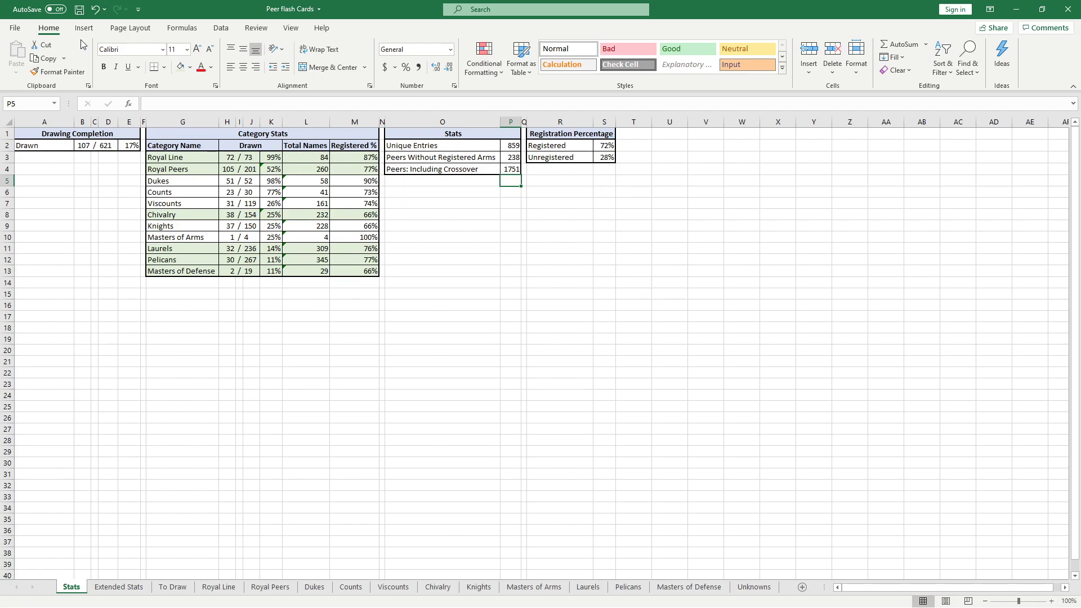
{"action": "left_click", "coordinate": [348, 227]}
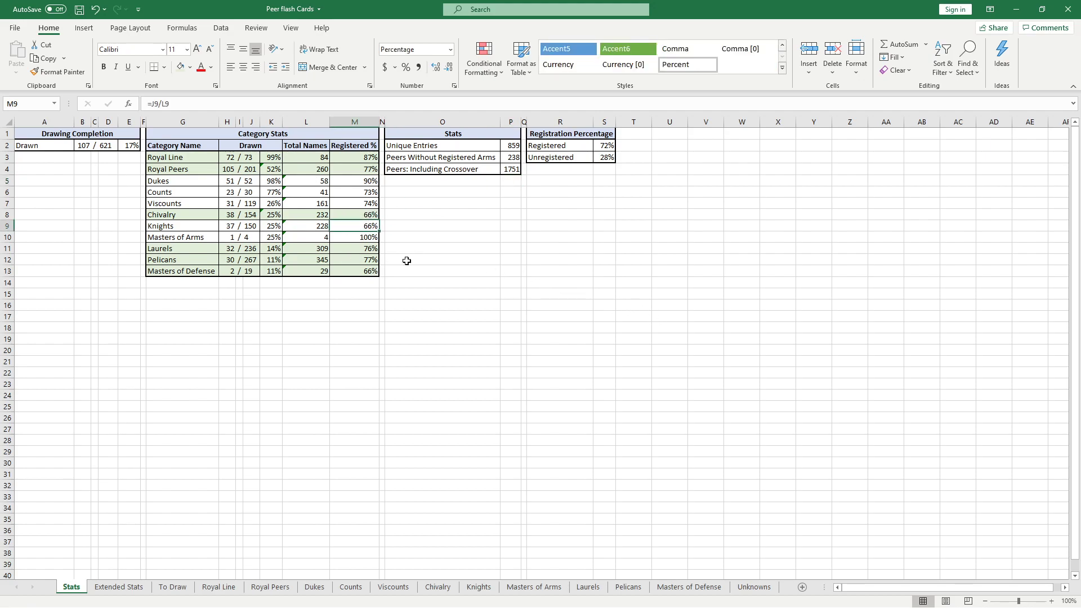
{"action": "scroll", "coordinate": [464, 492], "scroll_direction": "down", "scroll_amount": 10}
{"action": "scroll", "coordinate": [488, 424], "scroll_direction": "up", "scroll_amount": 10}
Examine the first entries' code and name cells and the Blazon label column on the Masters of Defense sheet
{"action": "left_click", "coordinate": [680, 589]}
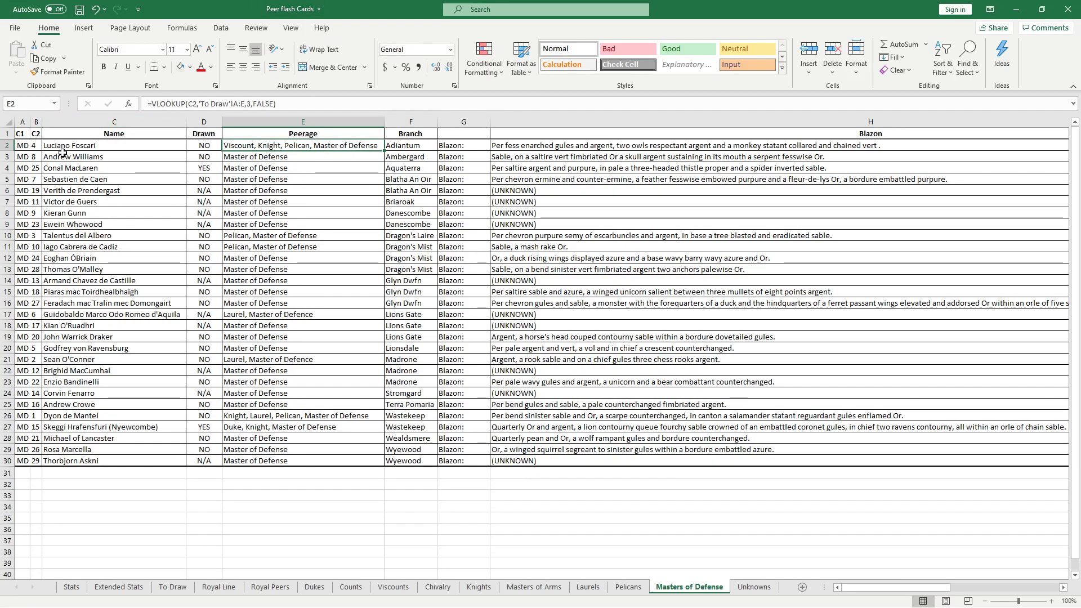
{"action": "left_click_drag", "start_coordinate": [20, 144], "coordinate": [70, 153]}
{"action": "left_click", "coordinate": [462, 221]}
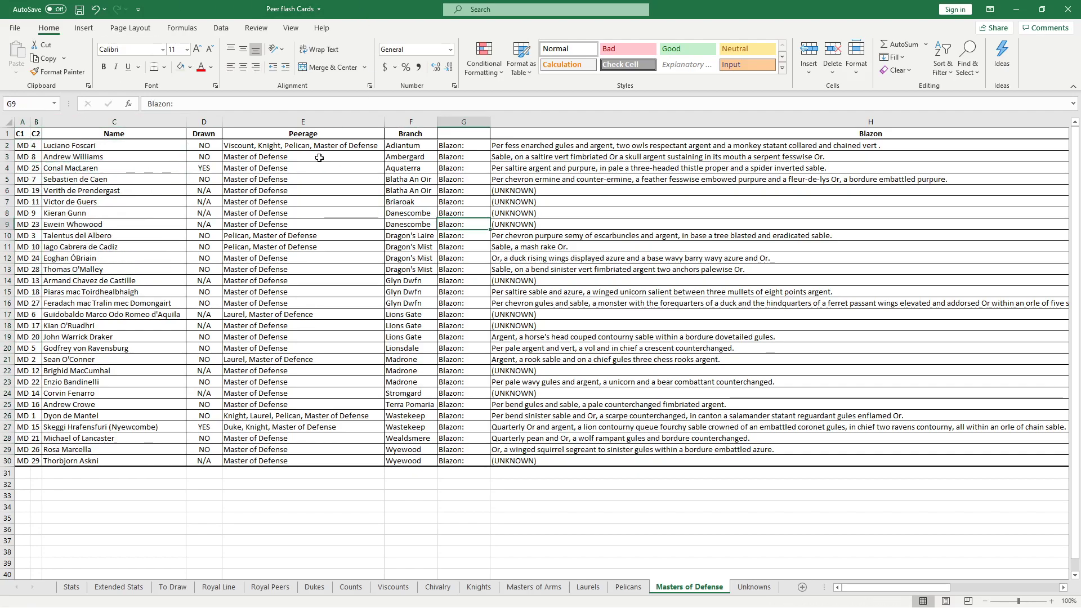
Copy the first Masters of Defense entry from its Name cell through its Blazon cell
{"action": "left_click", "coordinate": [146, 147]}
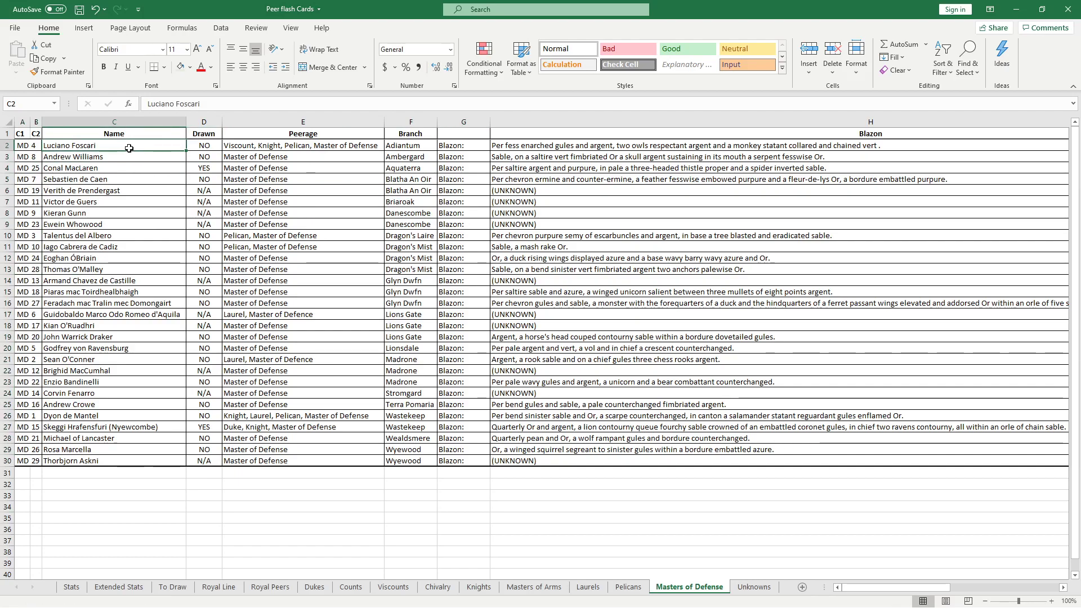
{"action": "left_click_drag", "start_coordinate": [145, 137], "coordinate": [547, 143]}
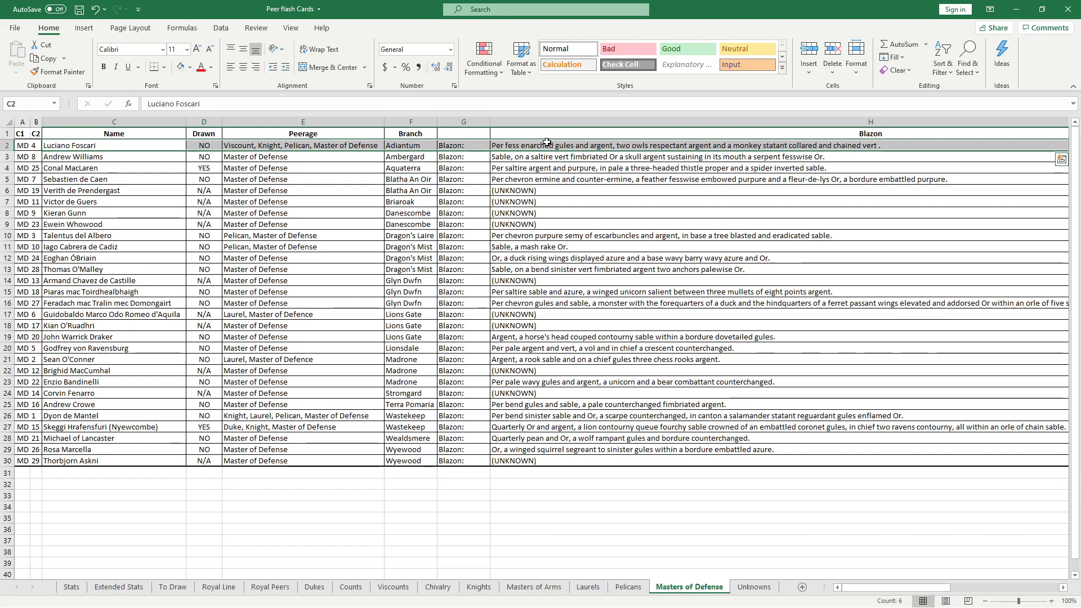
{"action": "key", "text": "ctrl+q"}
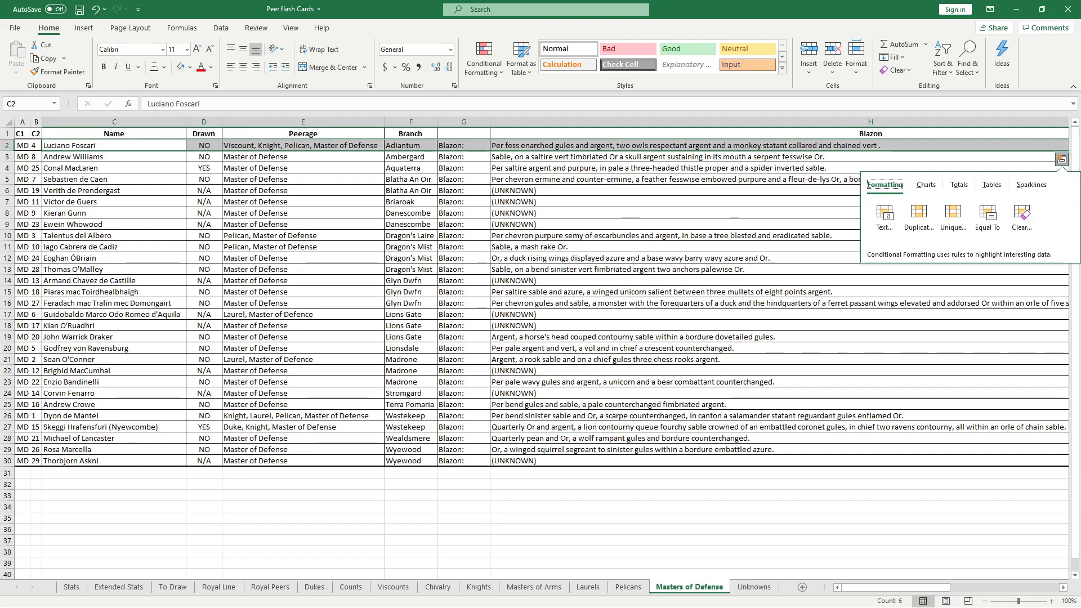
{"action": "key", "text": "Escape"}
{"action": "key", "text": "ctrl+c"}
Switch to Masters of Defense Flash Cards.indd in InDesign and review the layout from the title page to the last spread
{"action": "key", "text": "alt+Tab"}
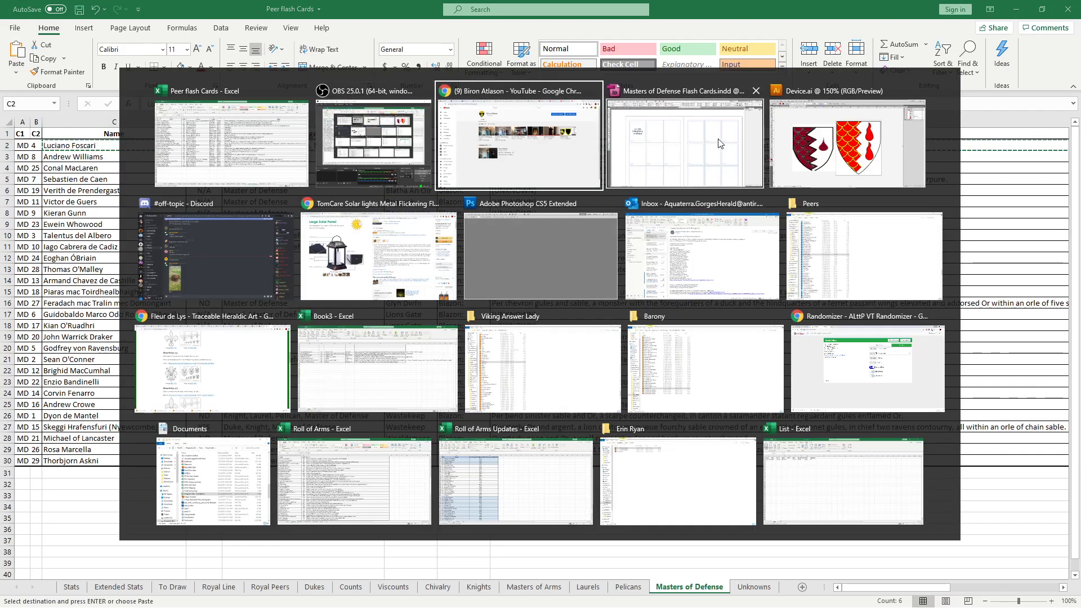
{"action": "left_click", "coordinate": [714, 143]}
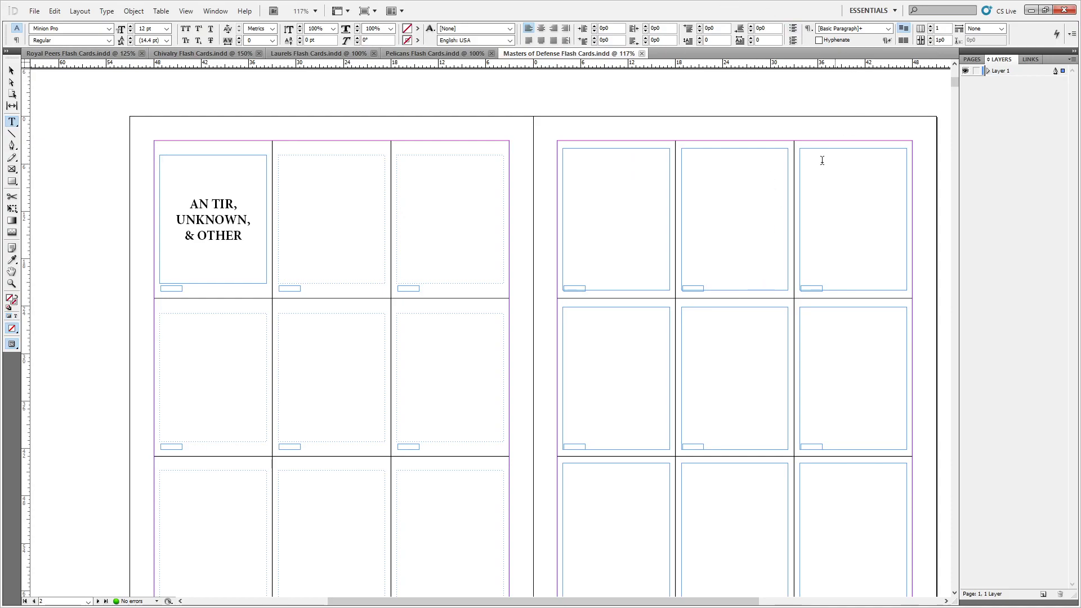
{"action": "scroll", "coordinate": [835, 145], "scroll_direction": "up", "scroll_amount": 8}
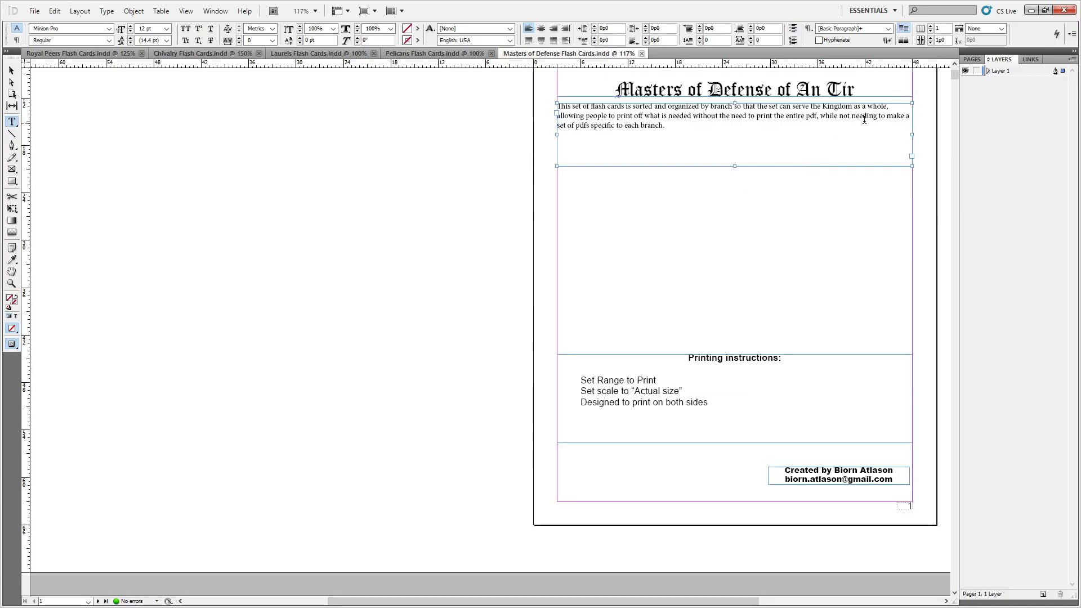
{"action": "scroll", "coordinate": [851, 123], "scroll_direction": "up", "scroll_amount": 2}
{"action": "left_click_drag", "start_coordinate": [954, 78], "coordinate": [955, 589]}
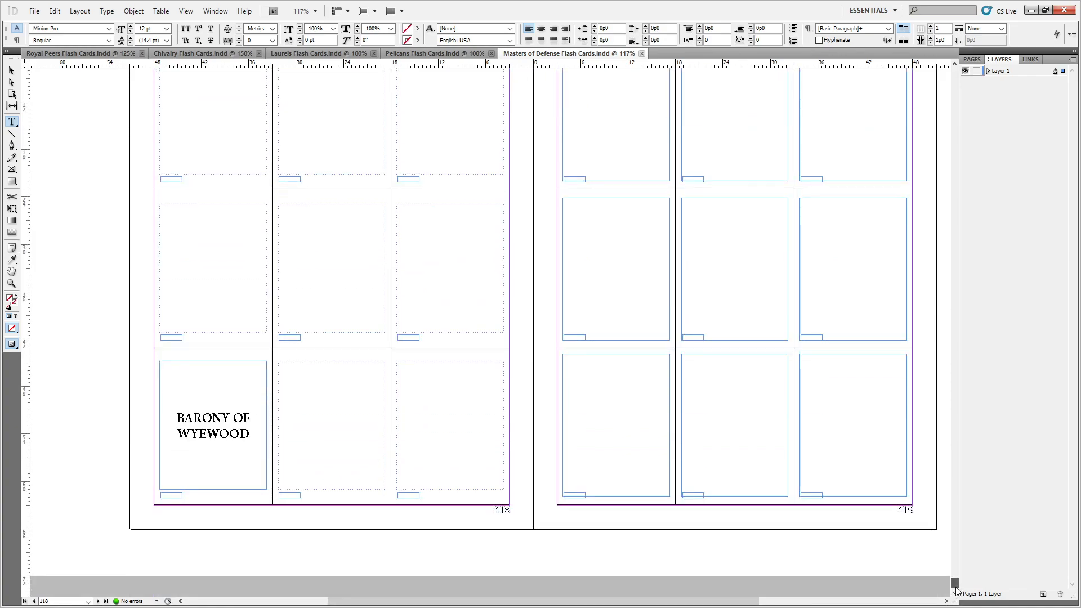
Examine the last spread, the title page and the spreads for An Tir, Unknown & Other and Barony of Adiantum
{"action": "scroll", "coordinate": [732, 507], "scroll_direction": "up", "scroll_amount": 5}
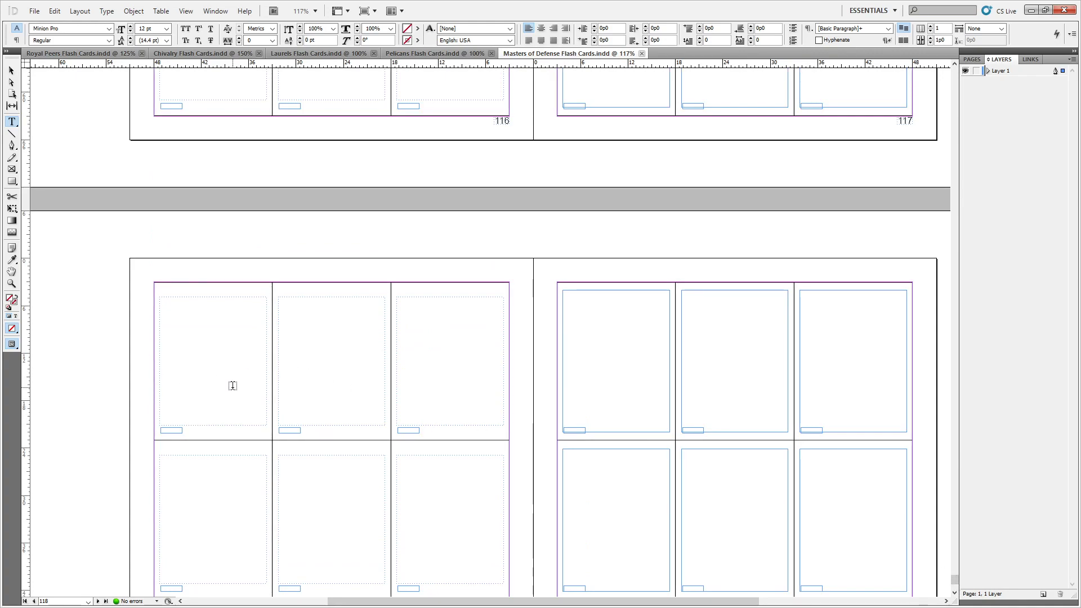
{"action": "left_click", "coordinate": [713, 312]}
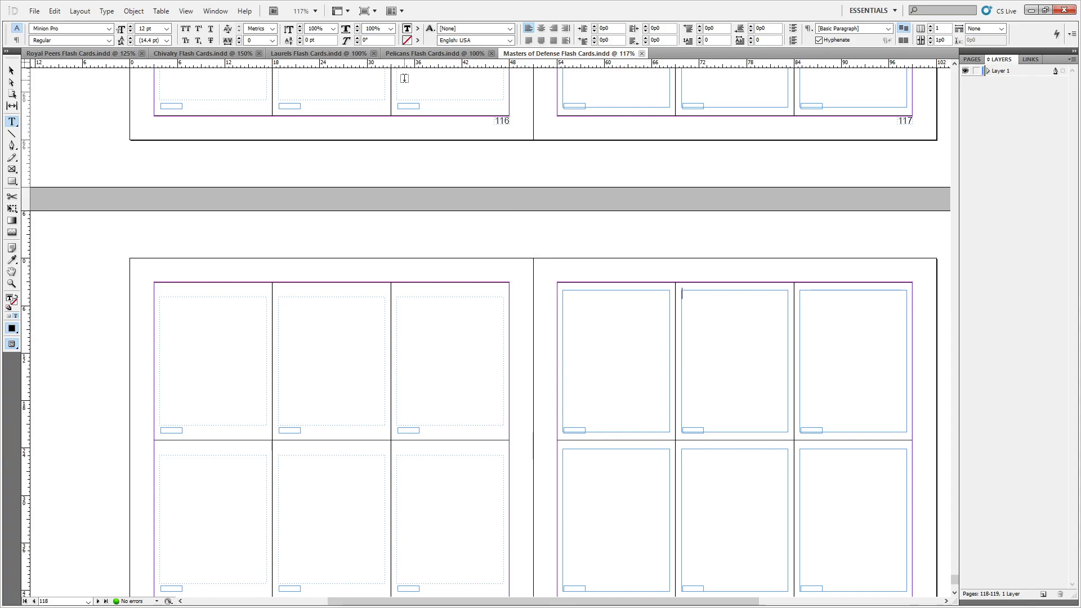
{"action": "left_click_drag", "start_coordinate": [954, 580], "coordinate": [928, 54]}
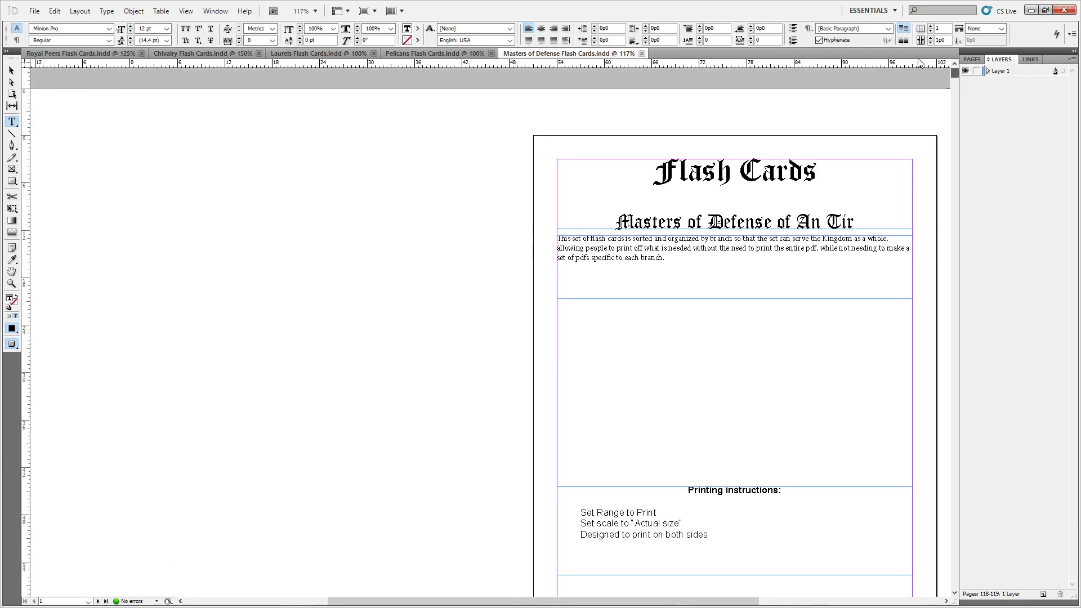
{"action": "scroll", "coordinate": [861, 204], "scroll_direction": "down", "scroll_amount": 10}
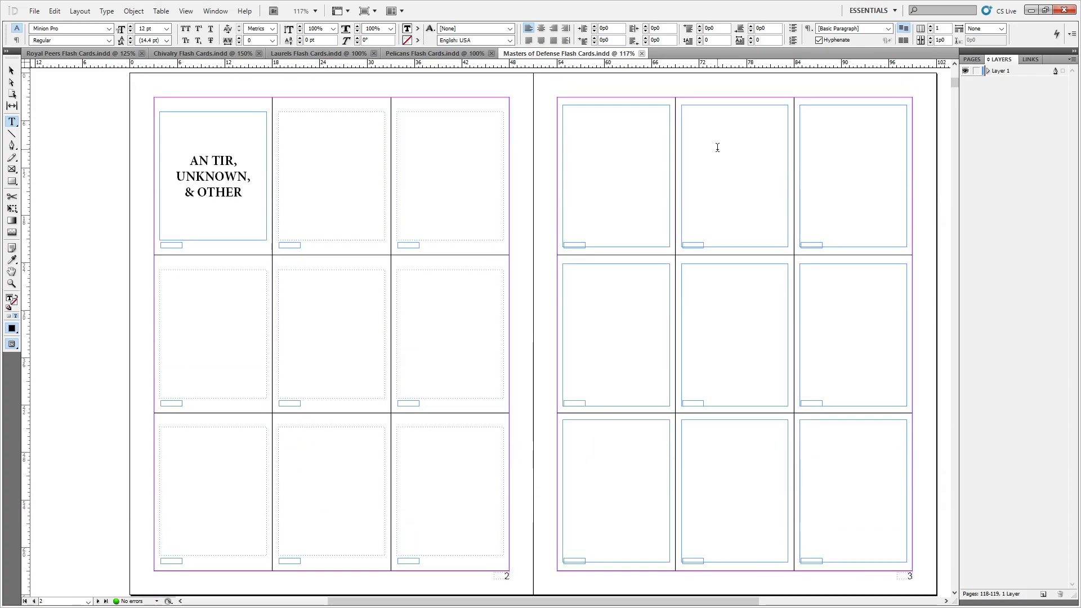
{"action": "scroll", "coordinate": [665, 247], "scroll_direction": "down", "scroll_amount": 6}
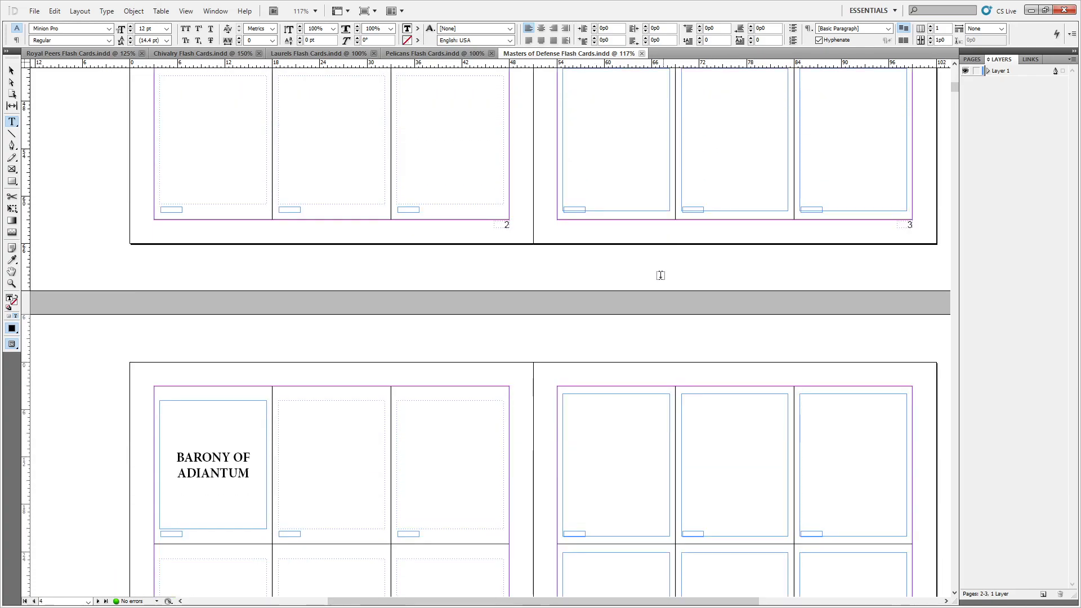
{"action": "scroll", "coordinate": [714, 222], "scroll_direction": "up", "scroll_amount": 7}
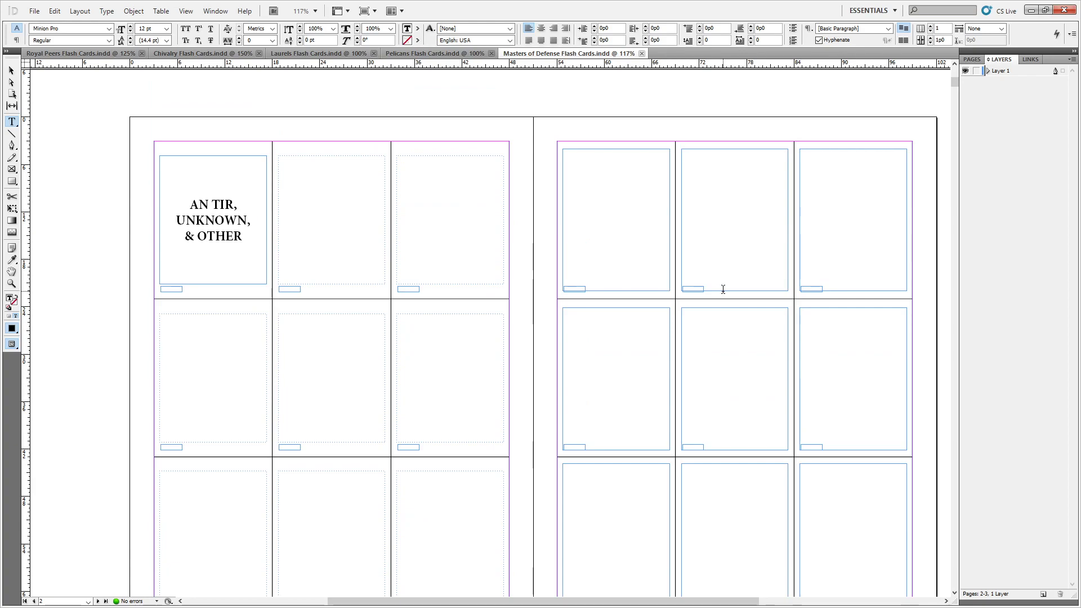
{"action": "scroll", "coordinate": [719, 289], "scroll_direction": "down", "scroll_amount": 6}
{"action": "scroll", "coordinate": [704, 248], "scroll_direction": "up", "scroll_amount": 6}
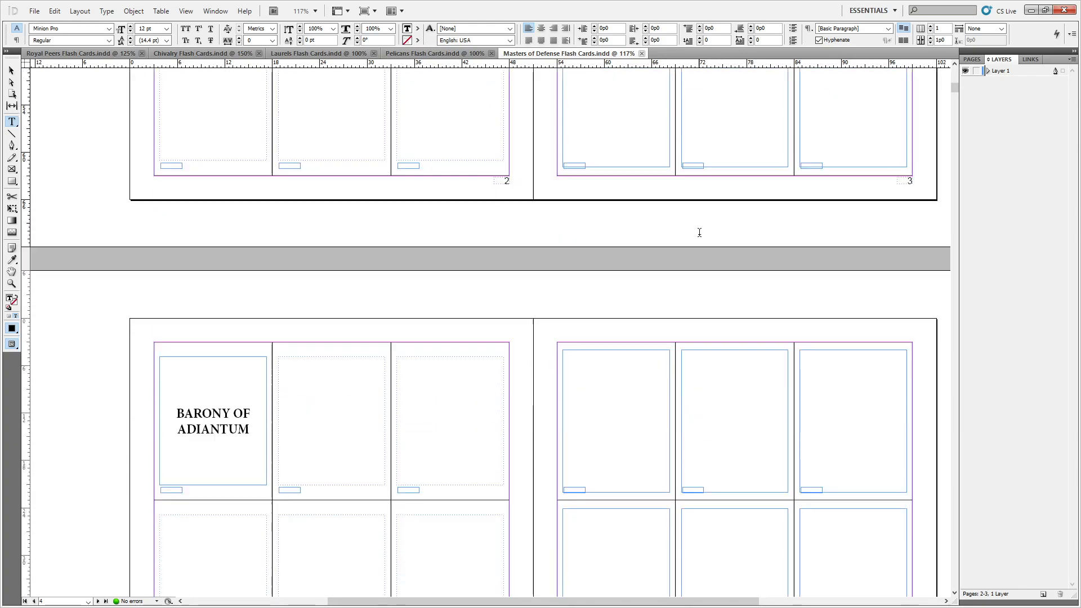
Delete pages 2-3, the An Tir, Unknown & Other spread, from the document
{"action": "left_click", "coordinate": [12, 70]}
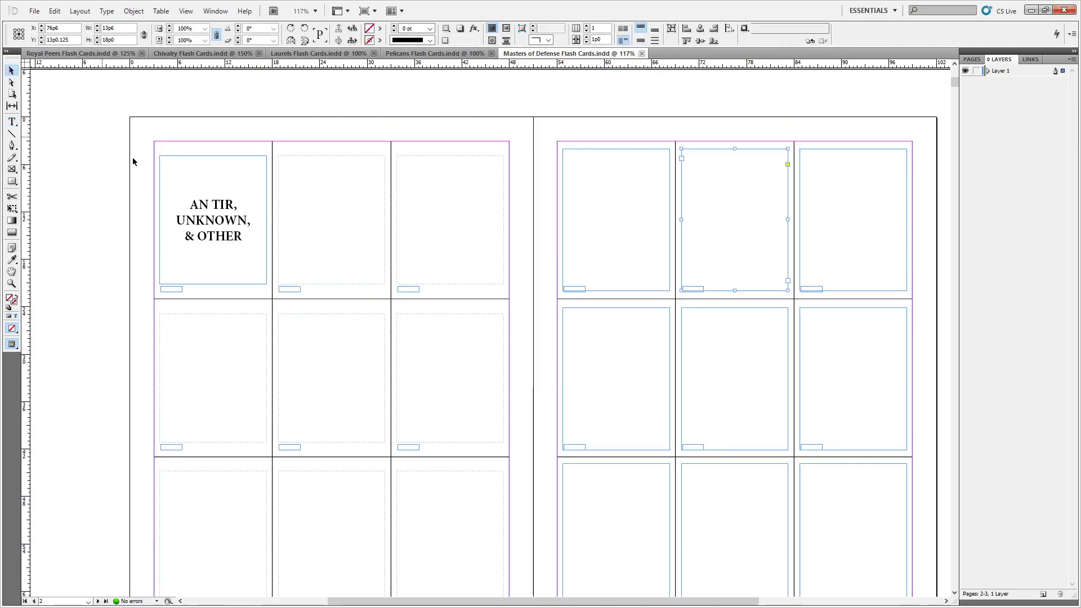
{"action": "key", "text": "alt+Tab"}
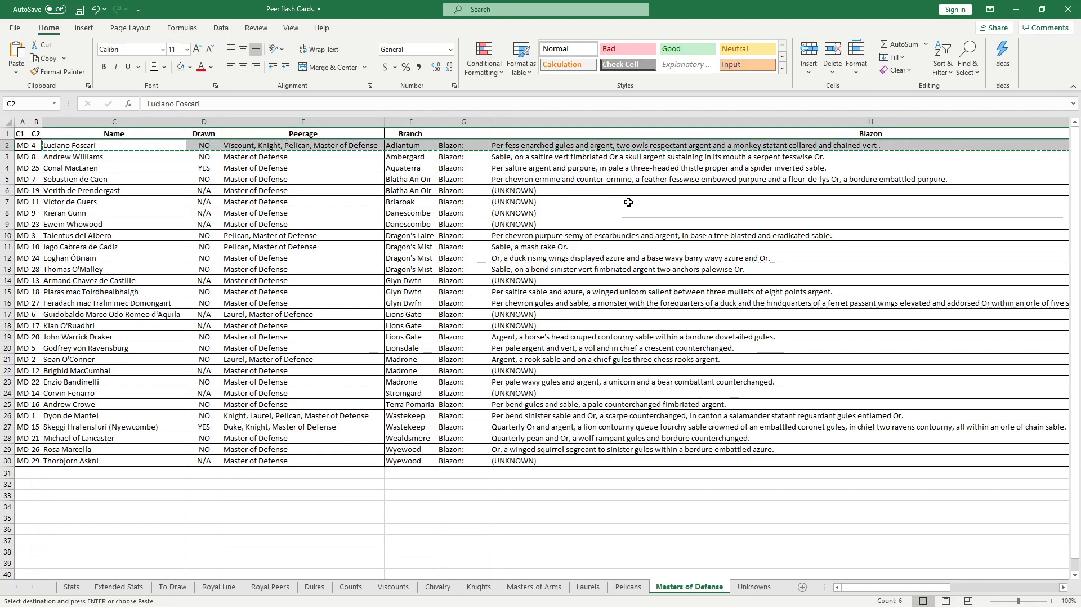
{"action": "key", "text": "alt+Tab"}
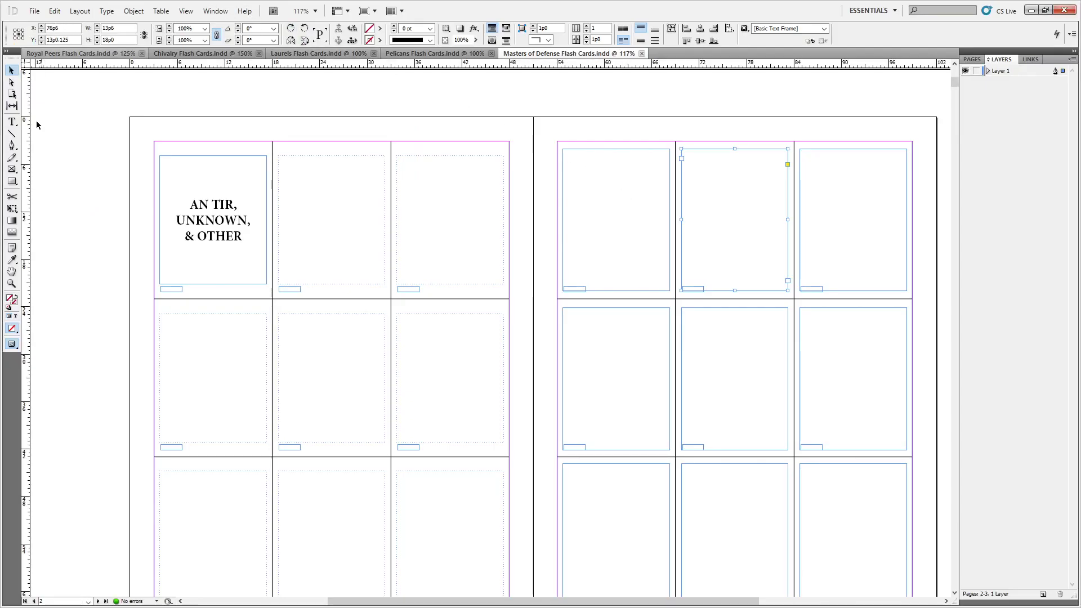
{"action": "left_click", "coordinate": [87, 151]}
{"action": "left_click", "coordinate": [48, 12]}
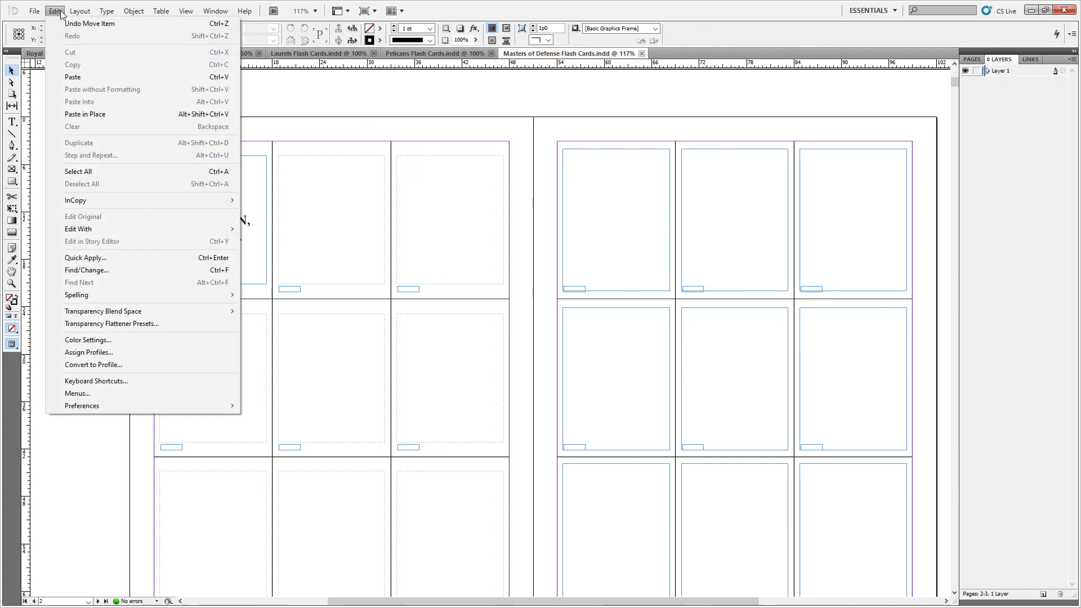
{"action": "mouse_move", "coordinate": [79, 11]}
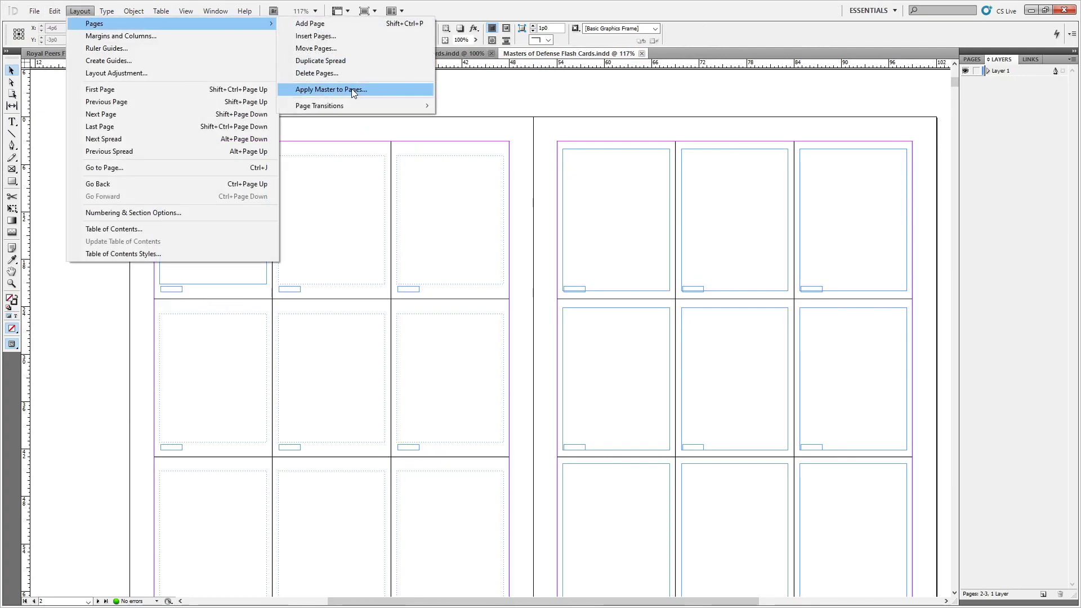
{"action": "left_click", "coordinate": [354, 73]}
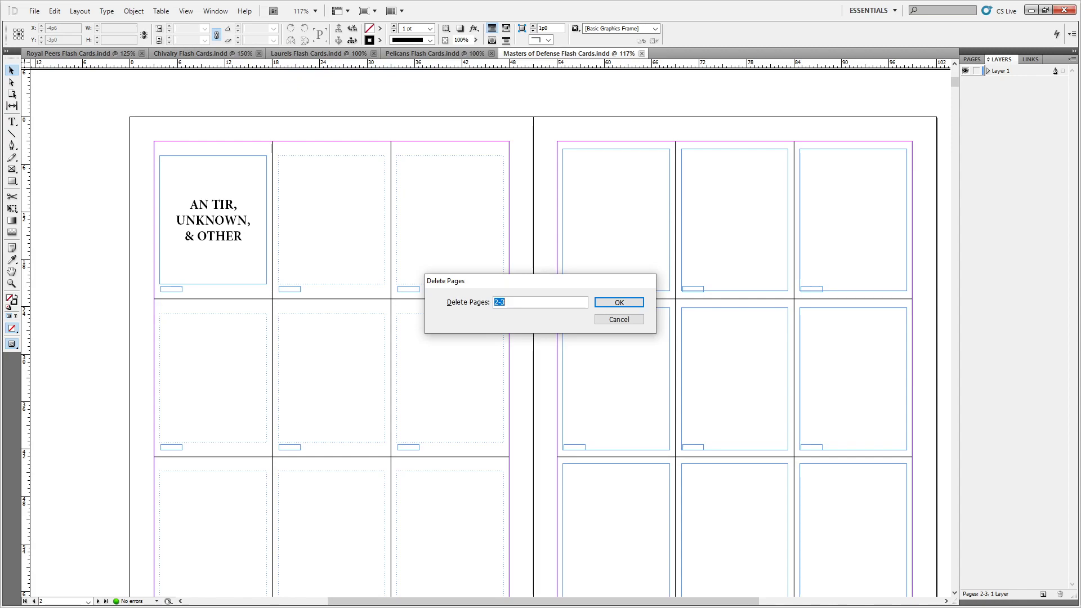
{"action": "key", "text": "Return"}
{"action": "key", "text": "Return"}
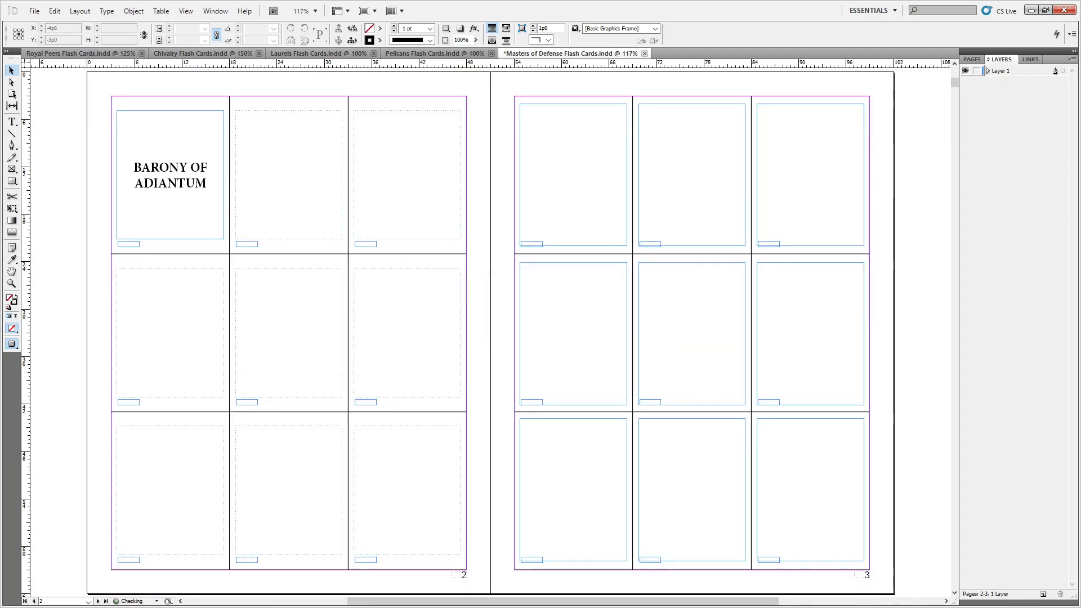
Paste the copied entry into page 3's top middle card and replace its NO value with a blank line below the name
{"action": "double_click", "coordinate": [681, 153]}
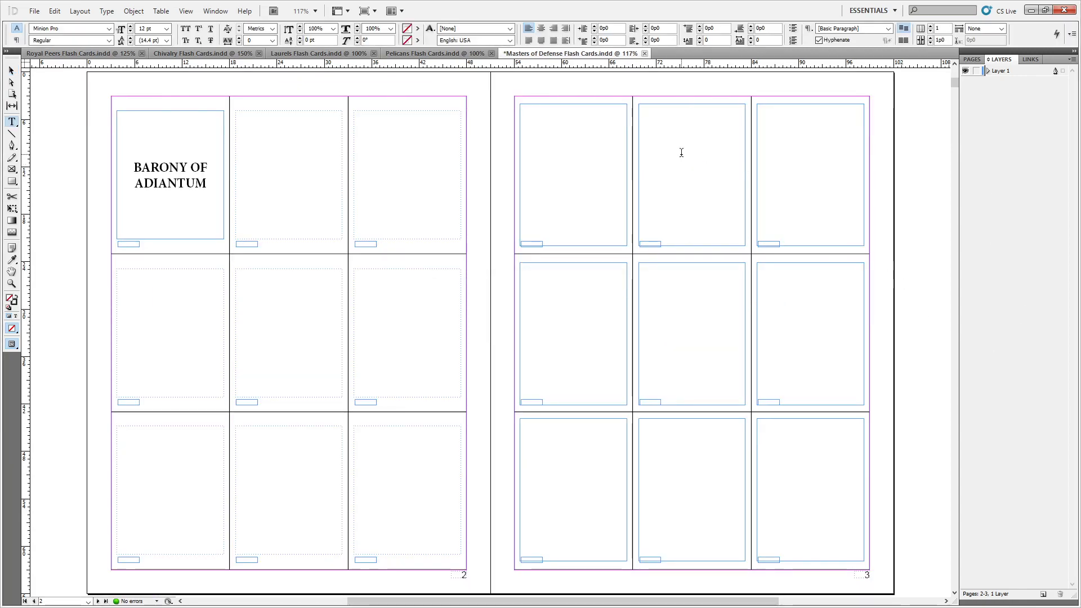
{"action": "key", "text": "ctrl+v"}
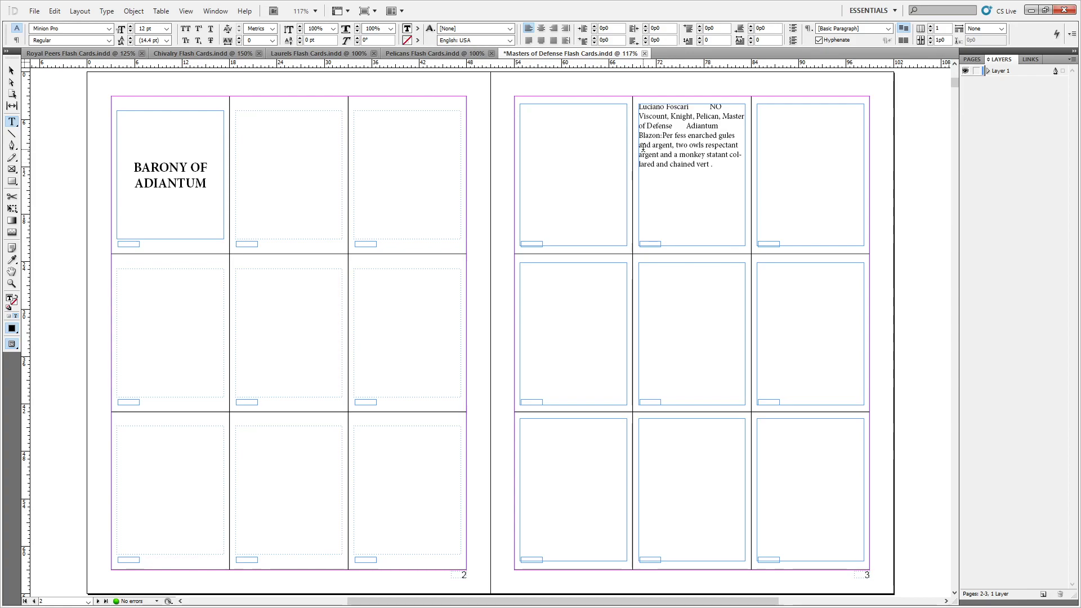
{"action": "left_click", "coordinate": [709, 106]}
{"action": "key", "text": "Left"}
{"action": "key", "text": "shift+End"}
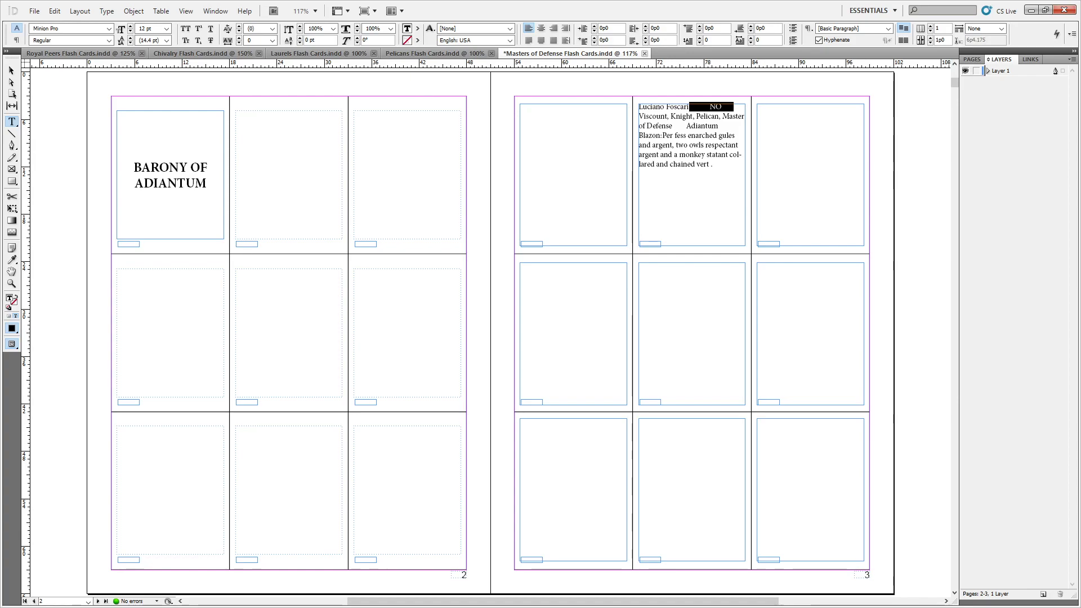
{"action": "key", "text": "BackSpace"}
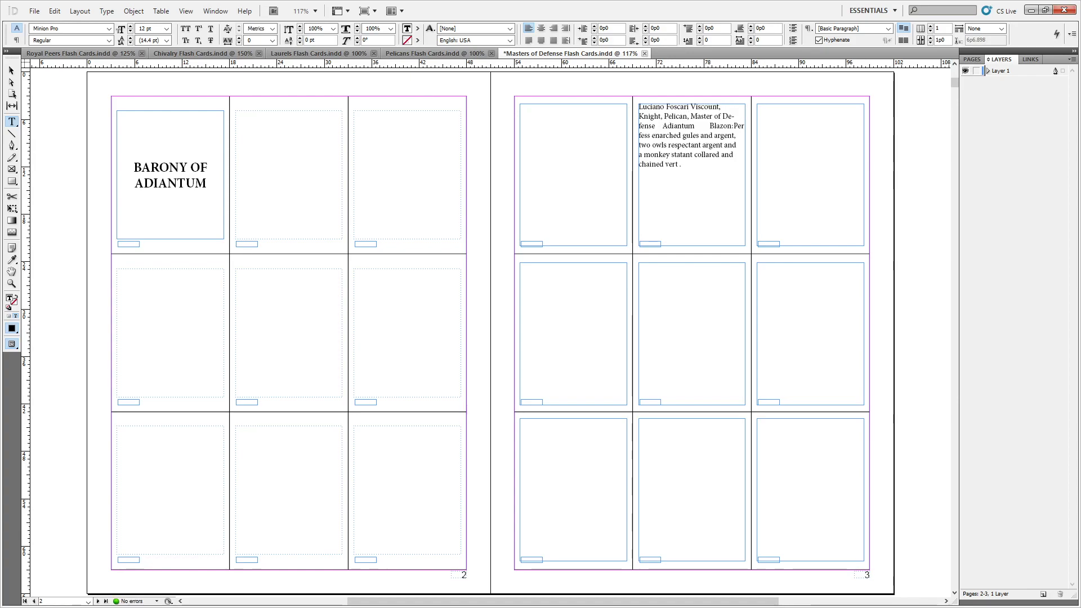
{"action": "key", "text": "Delete"}
{"action": "key", "text": "Return"}
{"action": "key", "text": "Return"}
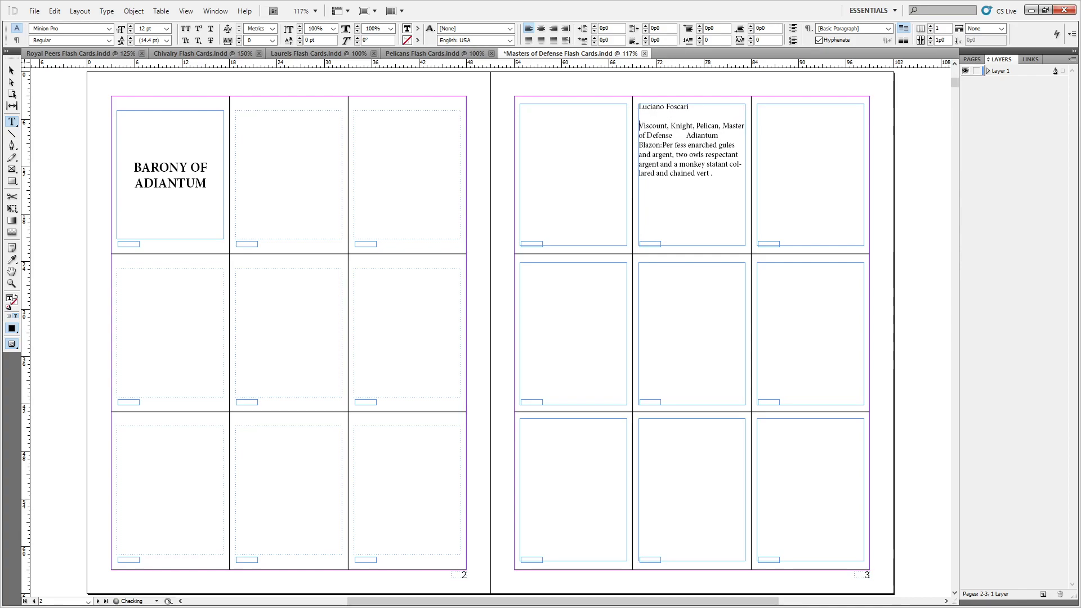
Separate the peerage list from the branch name Adiantum with a blank line
{"action": "left_click", "coordinate": [667, 125]}
{"action": "left_click", "coordinate": [639, 126]}
{"action": "key", "text": "Right"}
{"action": "key", "text": "Right"}
{"action": "key", "text": "Right"}
{"action": "key", "text": "Right"}
{"action": "key", "text": "Right"}
{"action": "key", "text": "Right"}
{"action": "key", "text": "Right"}
{"action": "key", "text": "Delete"}
{"action": "key", "text": "Return"}
{"action": "key", "text": "Return"}
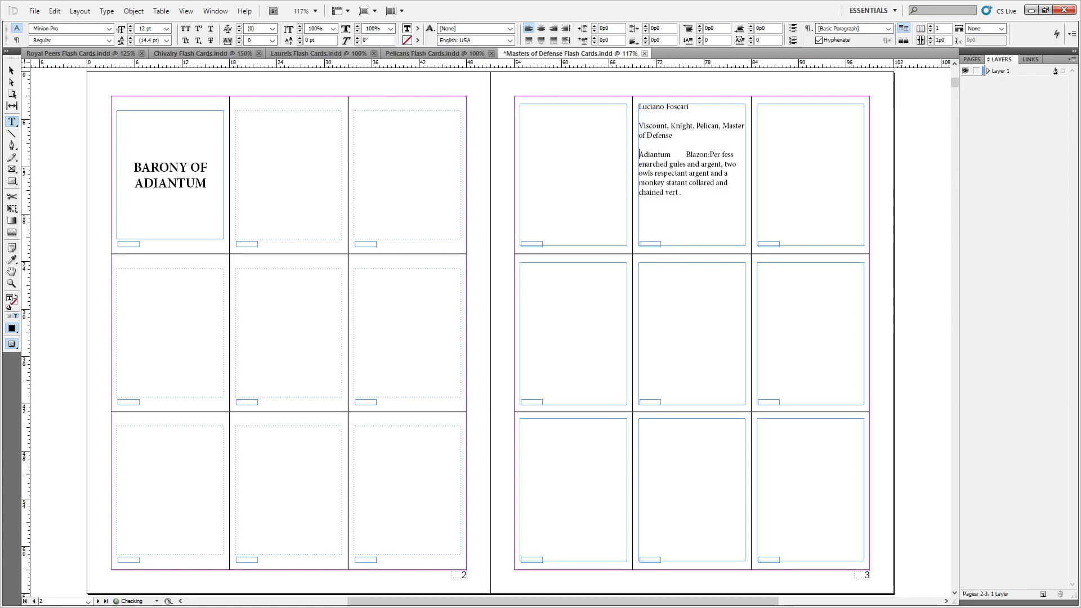
Replace the branch name Adiantum in the card text with a line break before the Blazon: label
{"action": "key", "text": "shift+Right"}
{"action": "key", "text": "shift+Right"}
{"action": "key", "text": "shift+Right"}
{"action": "key", "text": "shift+Right"}
{"action": "key", "text": "shift+Right"}
{"action": "key", "text": "shift+Right"}
{"action": "key", "text": "shift+Right"}
{"action": "key", "text": "shift+Right"}
{"action": "key", "text": "shift+Right"}
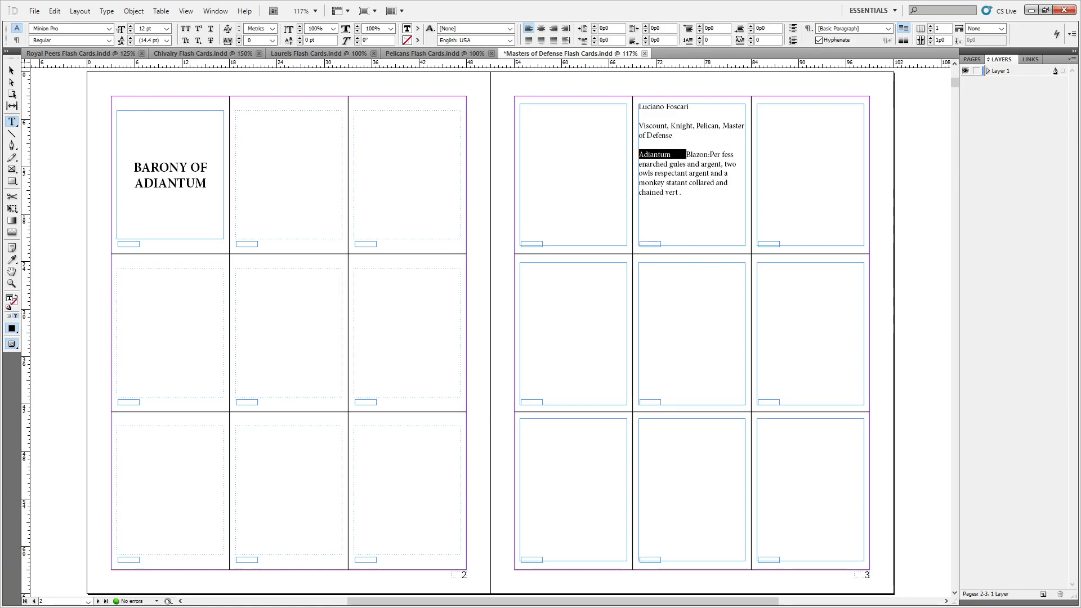
{"action": "key", "text": "Return"}
Move the blazon description onto its own line below the Blazon: label
{"action": "key", "text": "Right"}
{"action": "key", "text": "Right"}
{"action": "key", "text": "Right"}
{"action": "key", "text": "Right"}
{"action": "key", "text": "Right"}
{"action": "key", "text": "Right"}
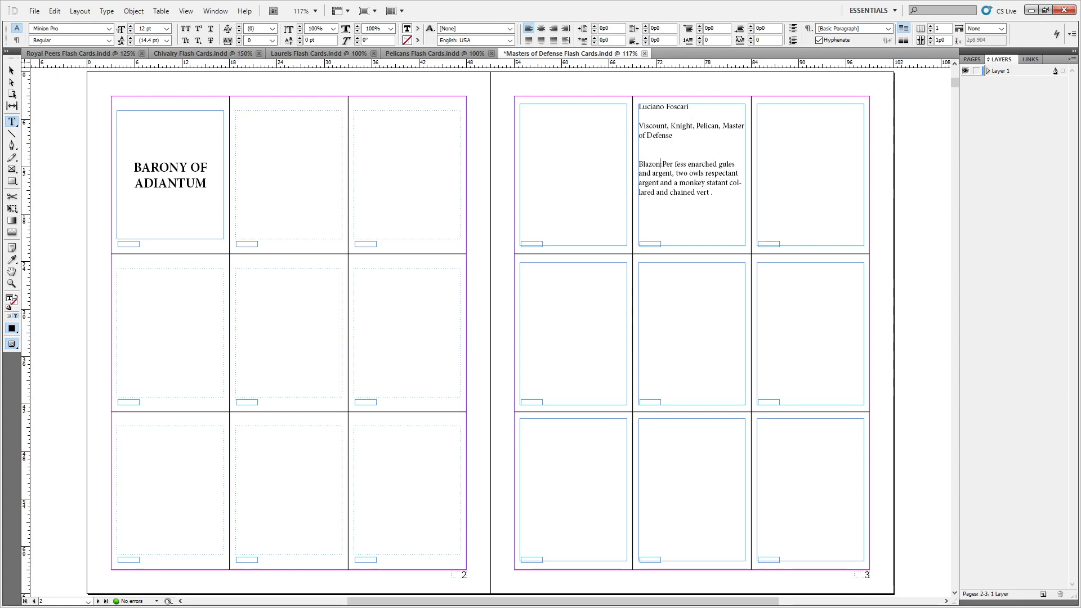
{"action": "key", "text": "Return"}
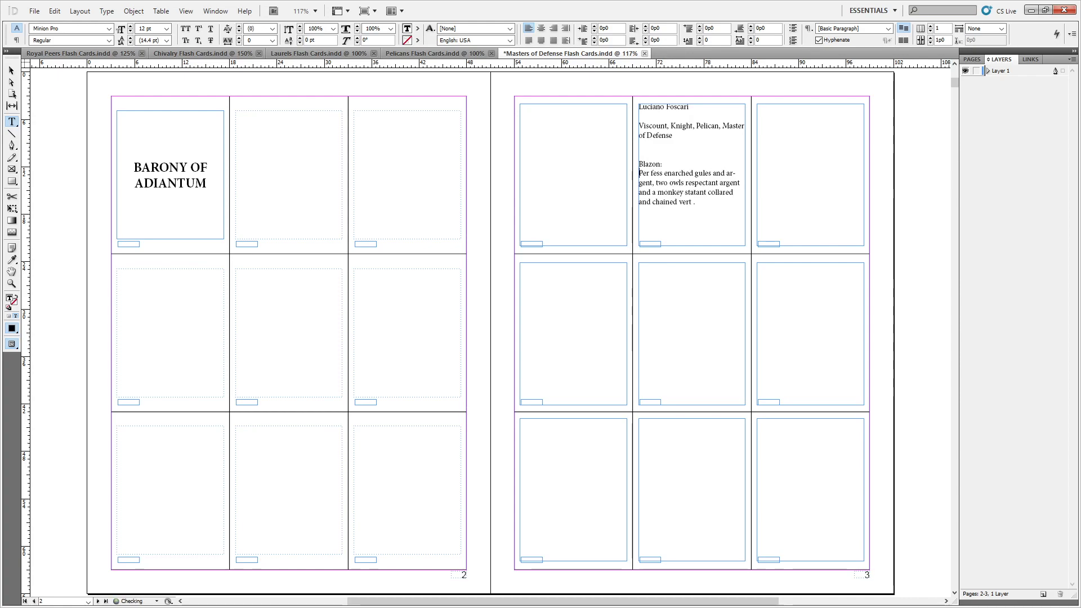
Turn off hyphenation for all of the card's text and center it horizontally
{"action": "key", "text": "ctrl+a"}
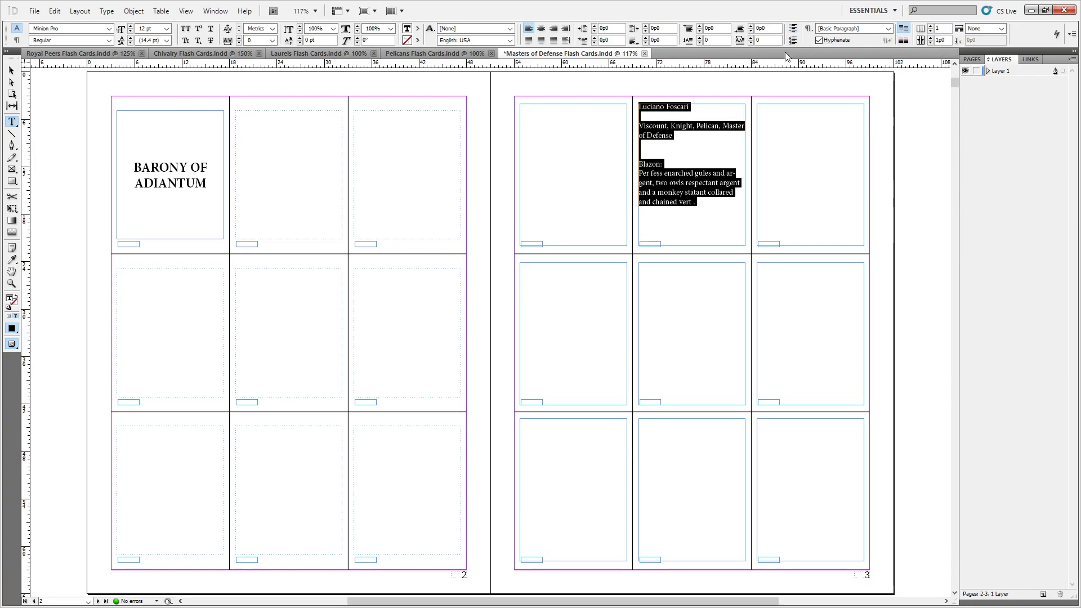
{"action": "left_click", "coordinate": [819, 42]}
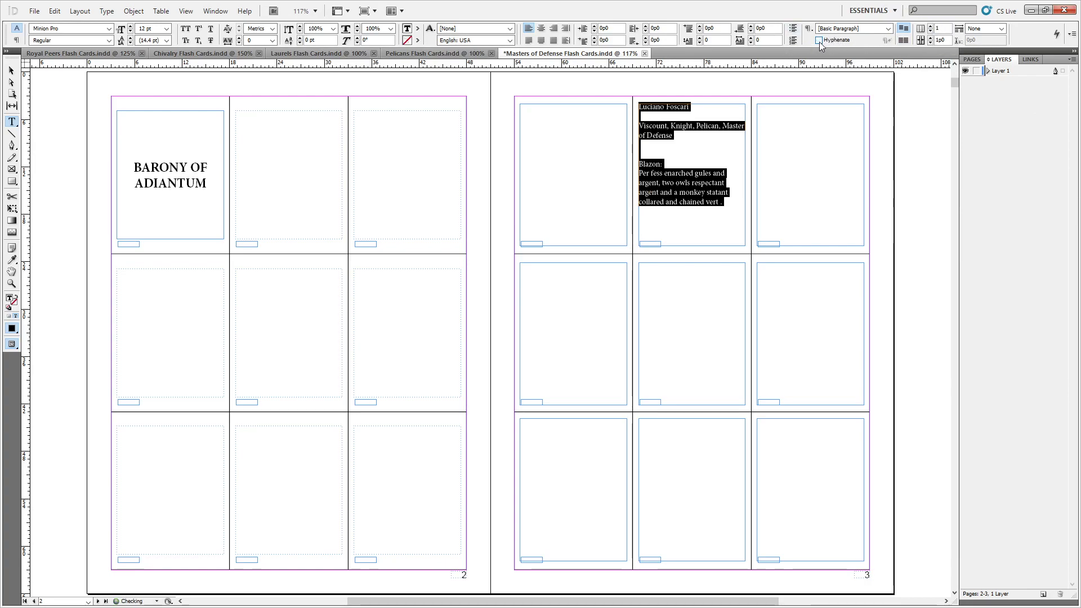
{"action": "left_click", "coordinate": [819, 41]}
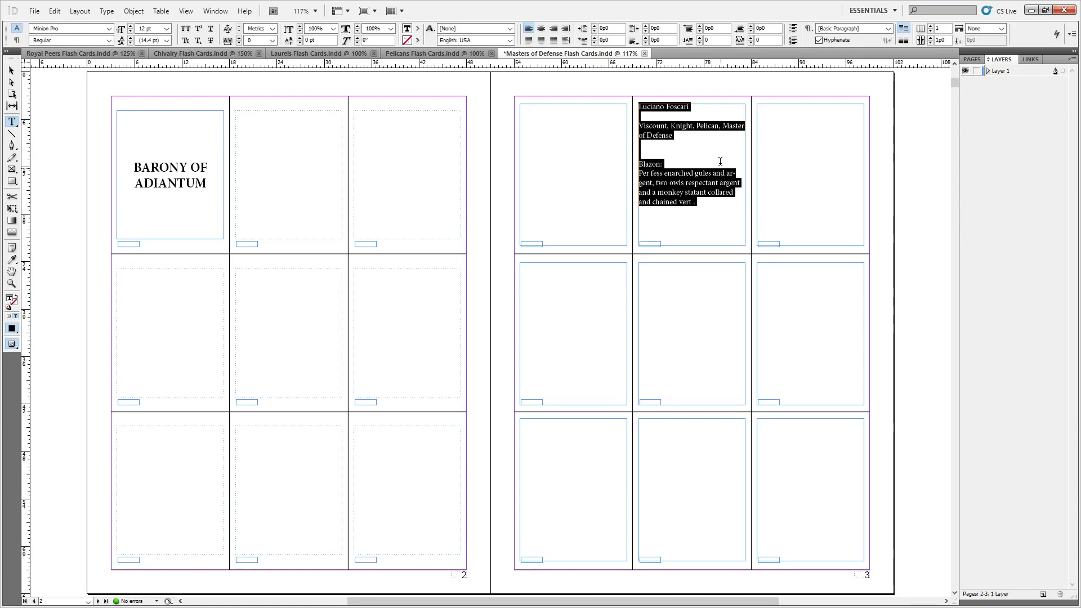
{"action": "left_click", "coordinate": [819, 40]}
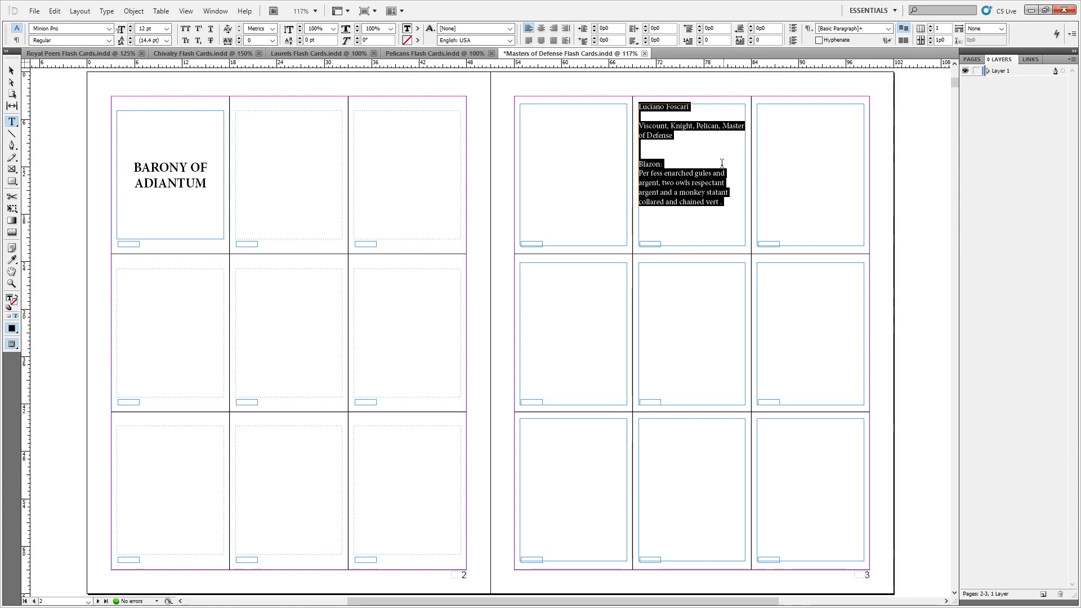
{"action": "left_click", "coordinate": [541, 28]}
Make the name line on the card bold and deselect the text frame
{"action": "left_click", "coordinate": [703, 121]}
{"action": "left_click", "coordinate": [696, 106]}
{"action": "triple_click", "coordinate": [694, 107]}
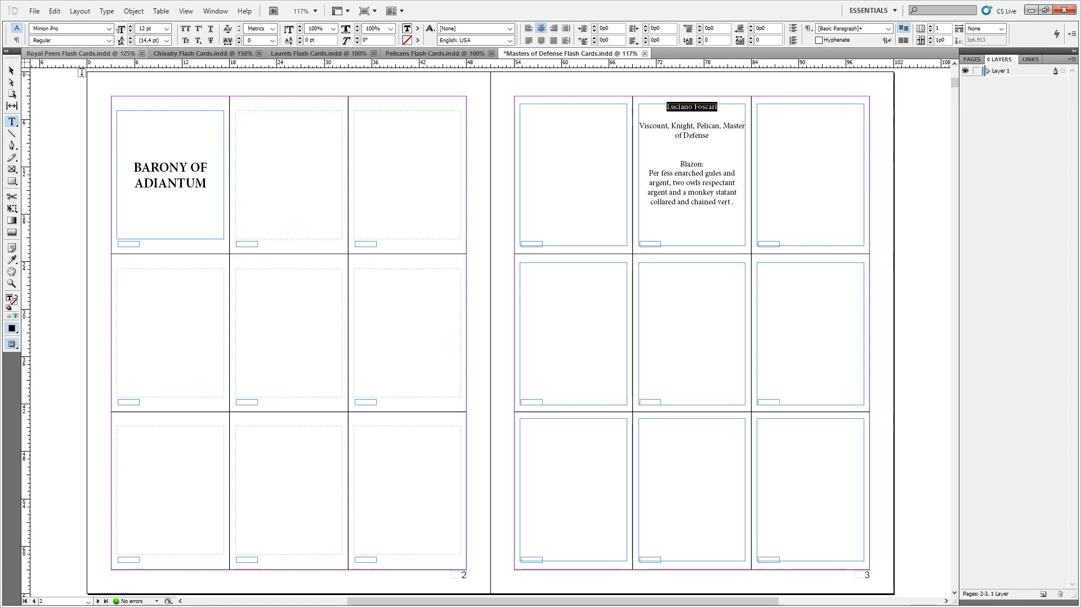
{"action": "left_click", "coordinate": [109, 40]}
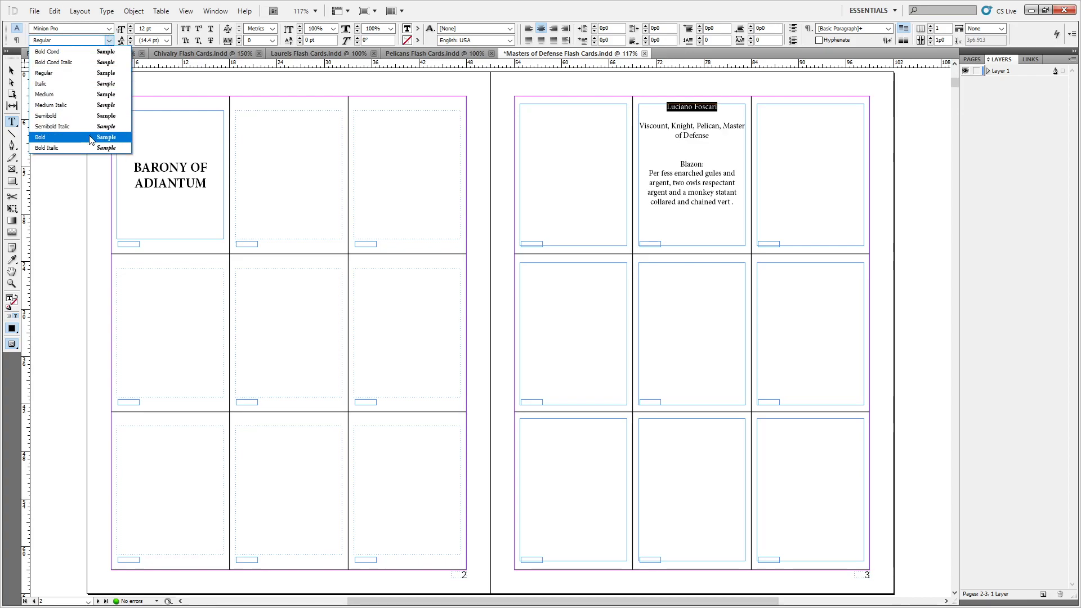
{"action": "key", "text": "Escape"}
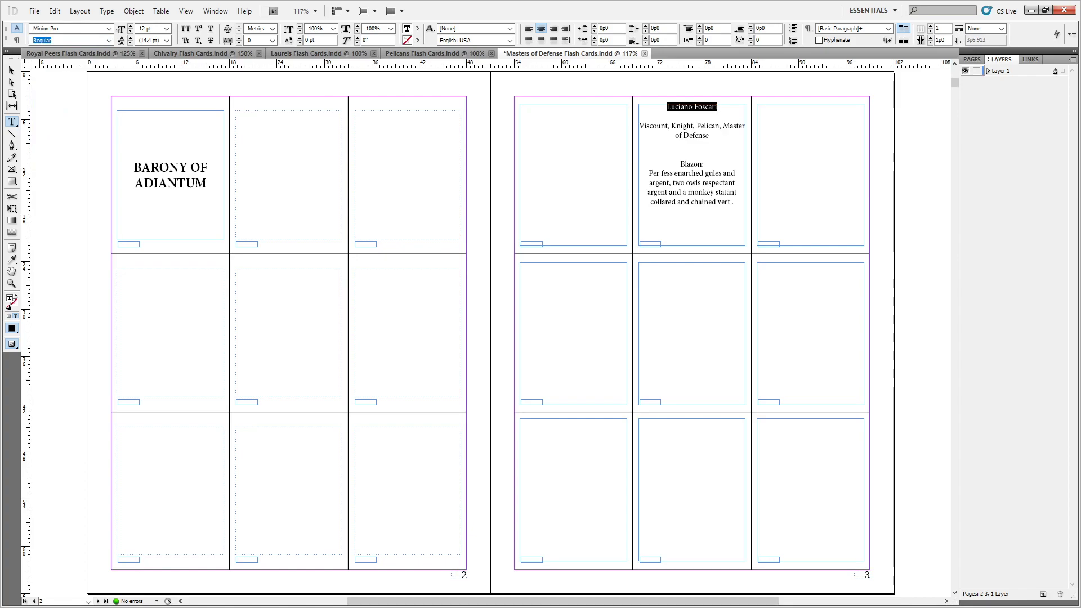
{"action": "key", "text": "ctrl+shift+b"}
{"action": "left_click", "coordinate": [9, 71]}
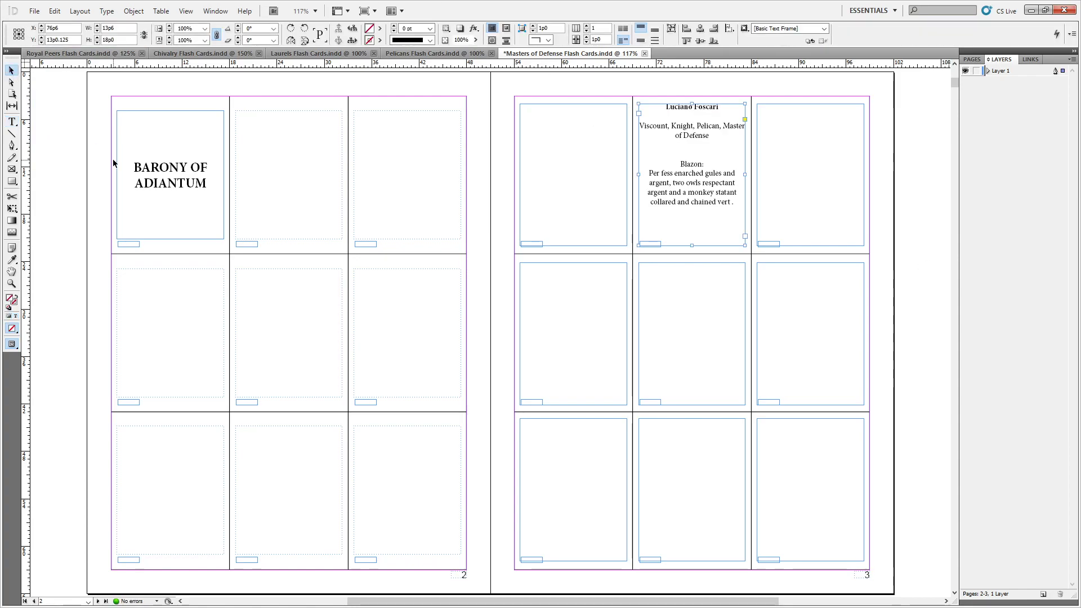
{"action": "left_click", "coordinate": [478, 191]}
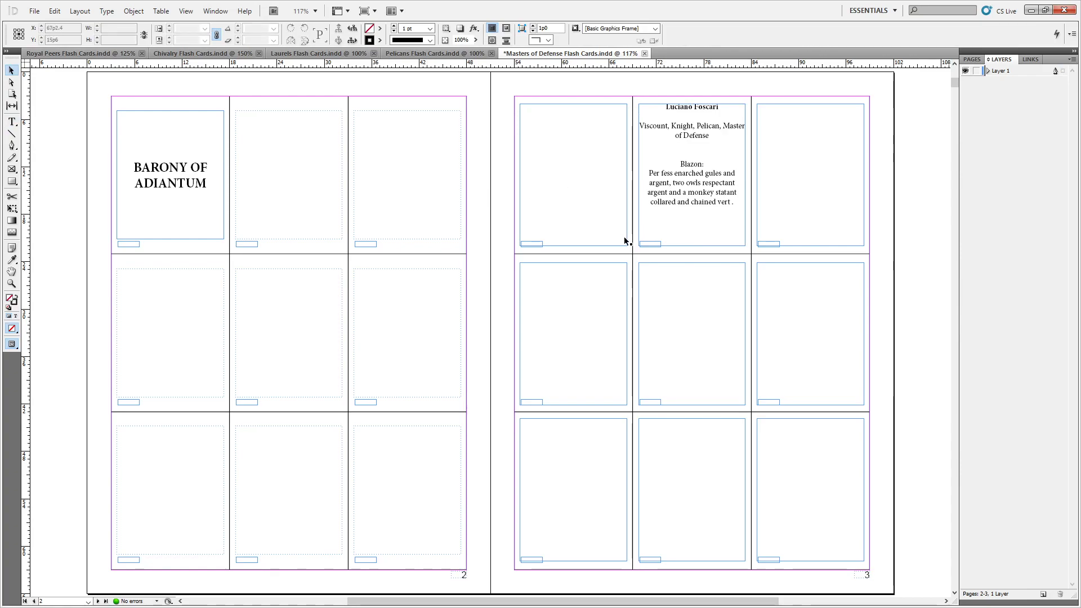
Inspect the small code frame on the filled card and the neighbouring empty card frames on the spread
{"action": "key", "text": "t"}
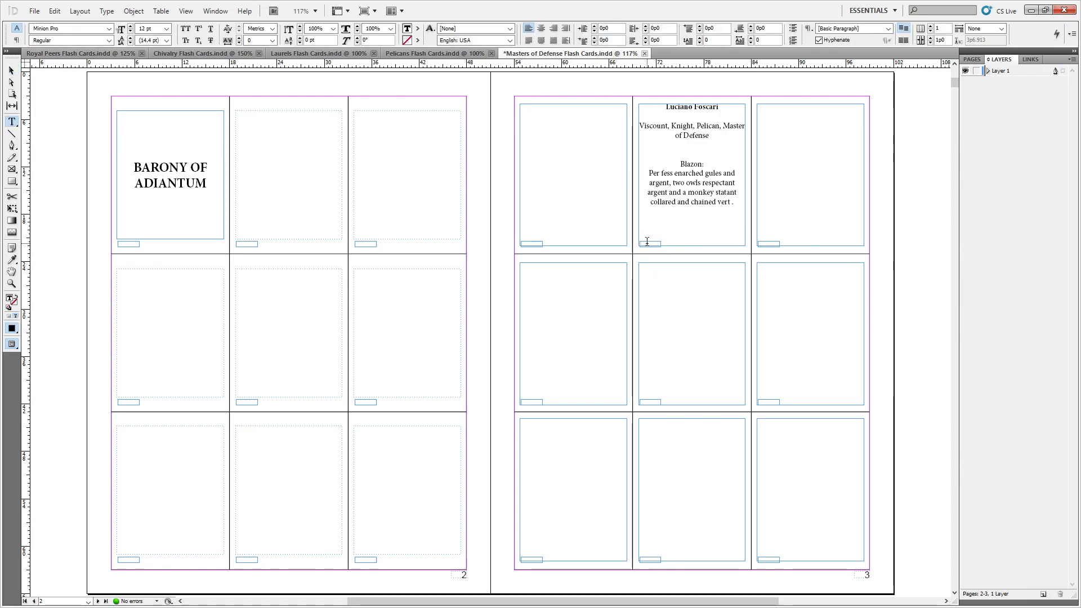
{"action": "left_click", "coordinate": [11, 70]}
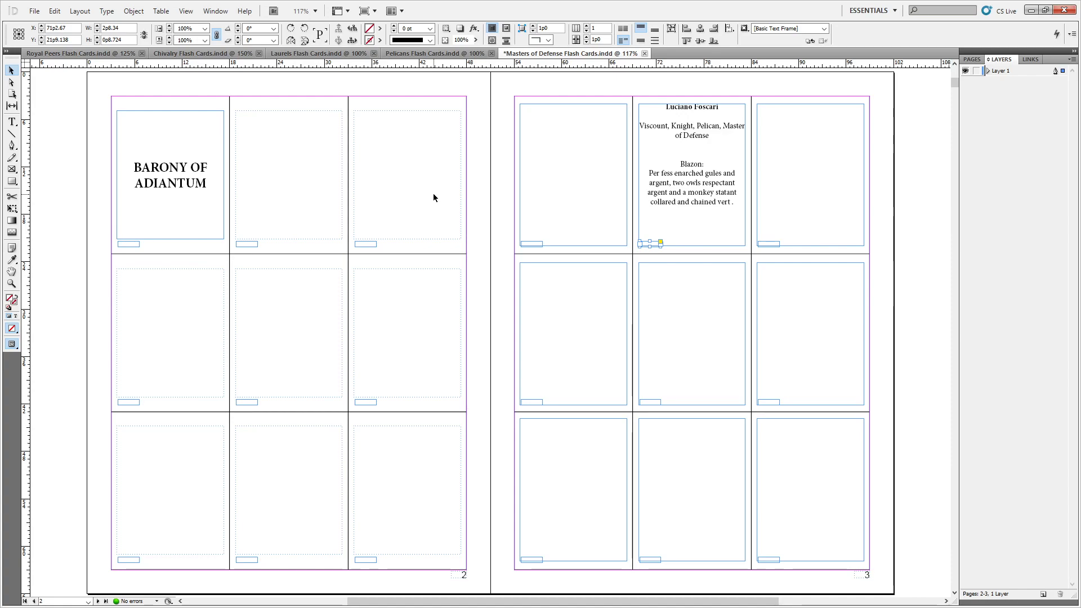
{"action": "left_click", "coordinate": [842, 179]}
{"action": "left_click", "coordinate": [293, 165]}
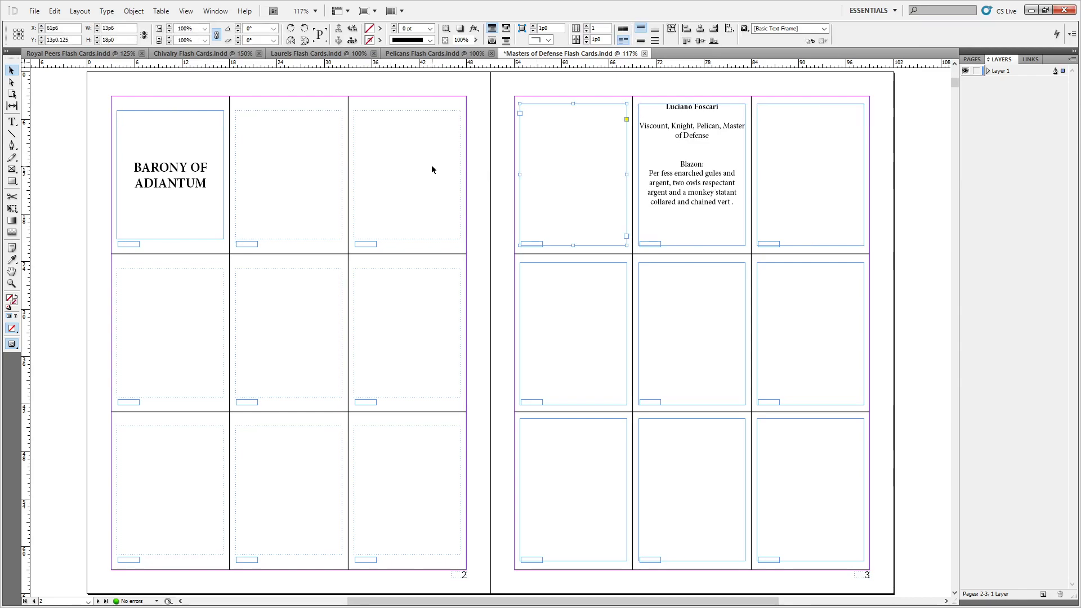
Check the filled card's text frame, deselect it and save the Masters of Defense flash cards document
{"action": "left_click", "coordinate": [666, 165]}
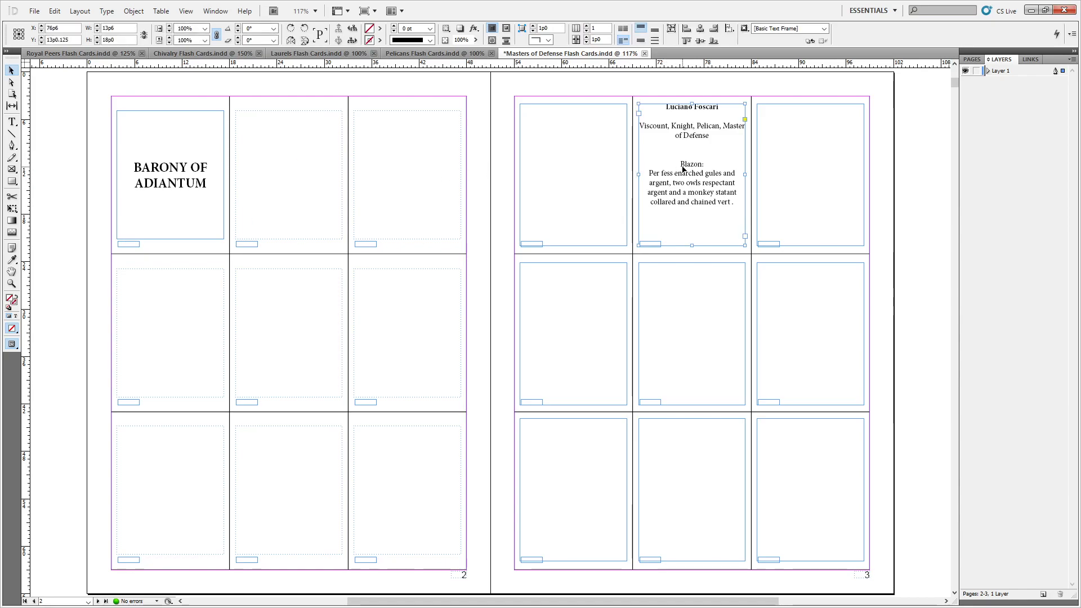
{"action": "left_click", "coordinate": [335, 174]}
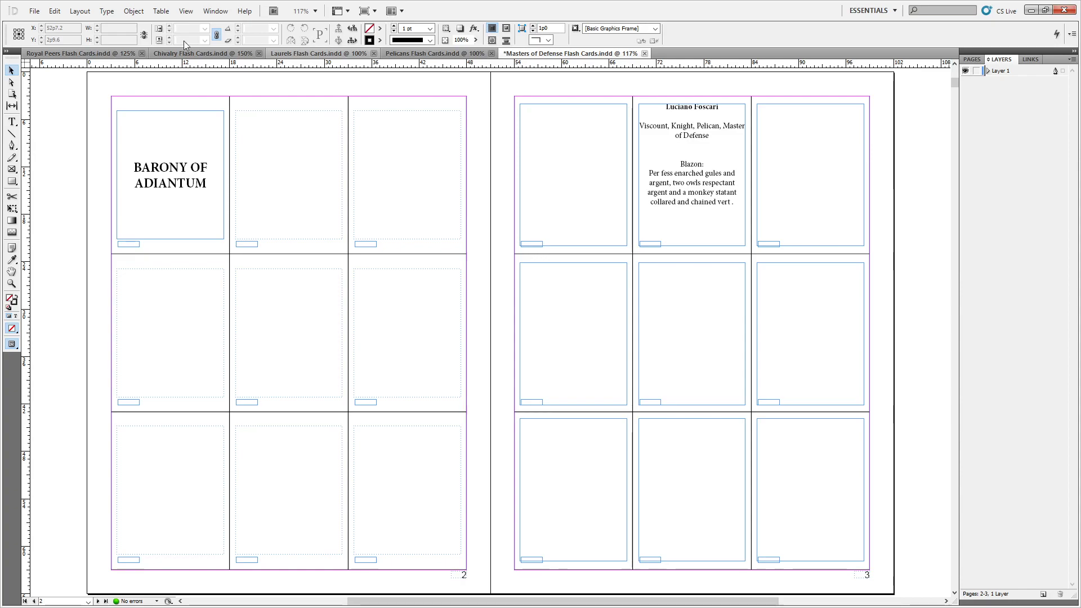
{"action": "key", "text": "ctrl+s"}
Switch to the Royal Peers flash cards and open the Royal Line of An Tir document from the Sergeantry folder
{"action": "left_click", "coordinate": [100, 54]}
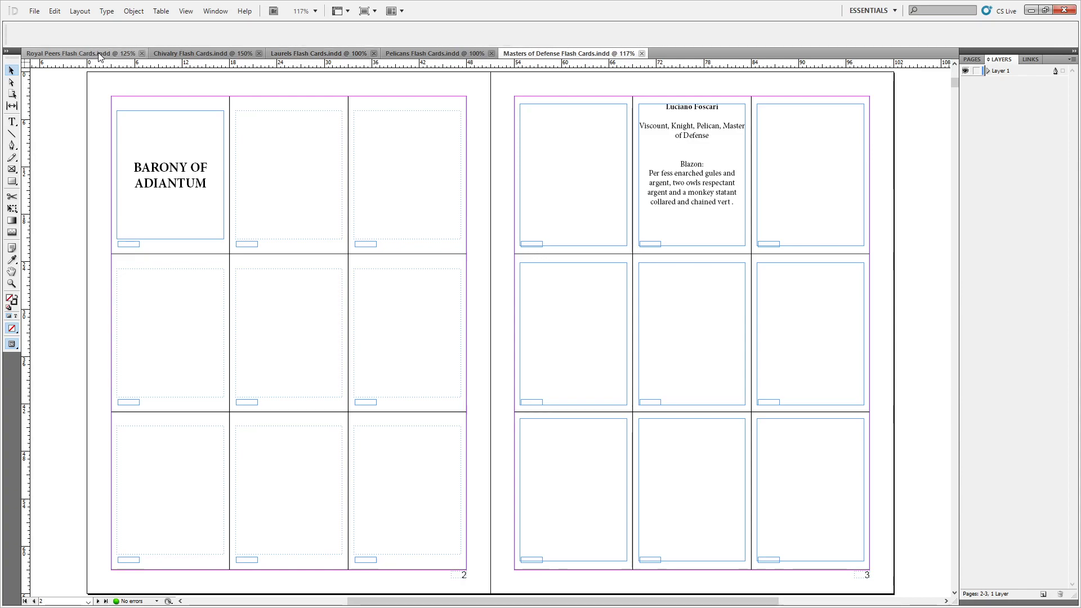
{"action": "scroll", "coordinate": [653, 338], "scroll_direction": "up", "scroll_amount": 15}
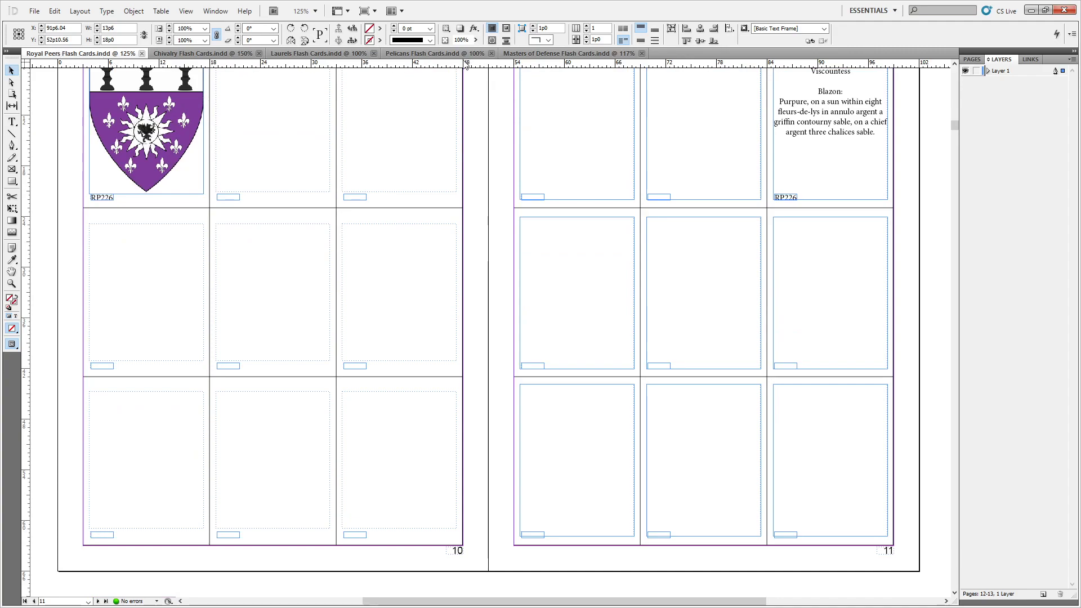
{"action": "left_click", "coordinate": [35, 11]}
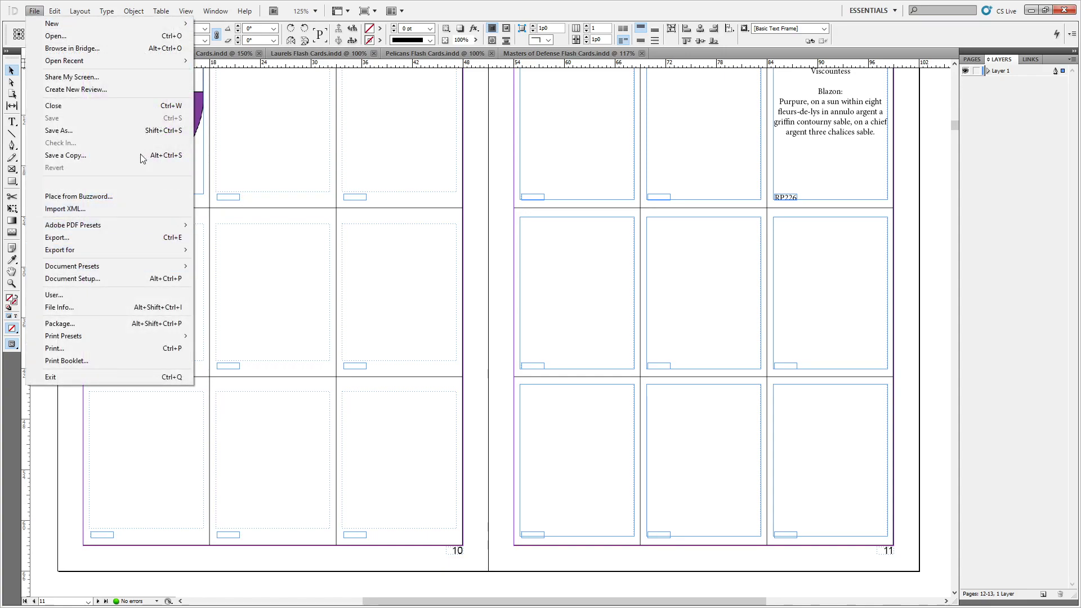
{"action": "left_click", "coordinate": [55, 35]}
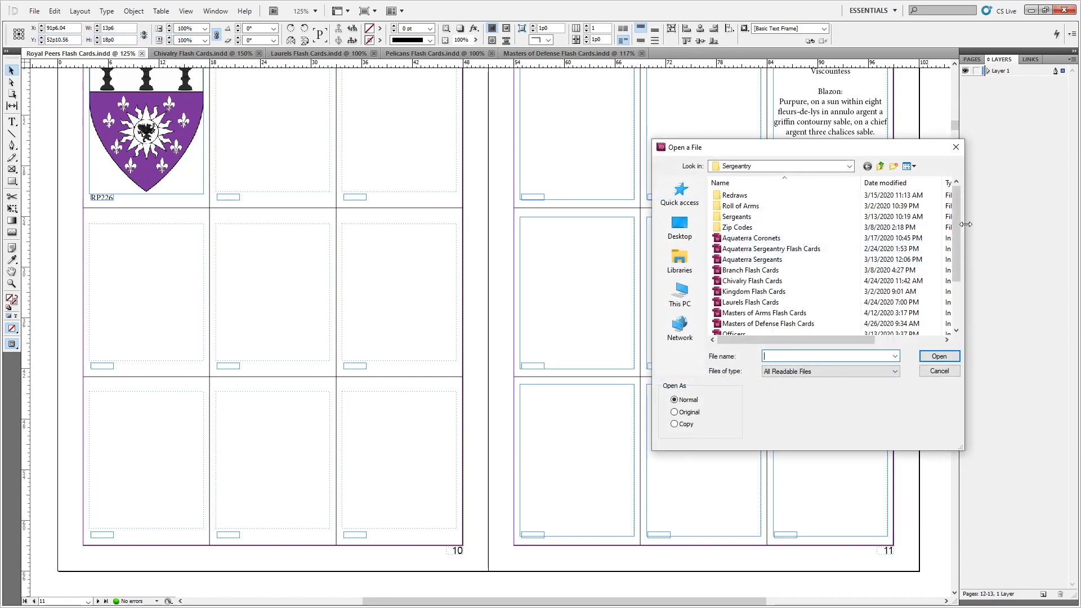
{"action": "left_click_drag", "start_coordinate": [957, 223], "coordinate": [961, 251]}
{"action": "double_click", "coordinate": [801, 325]}
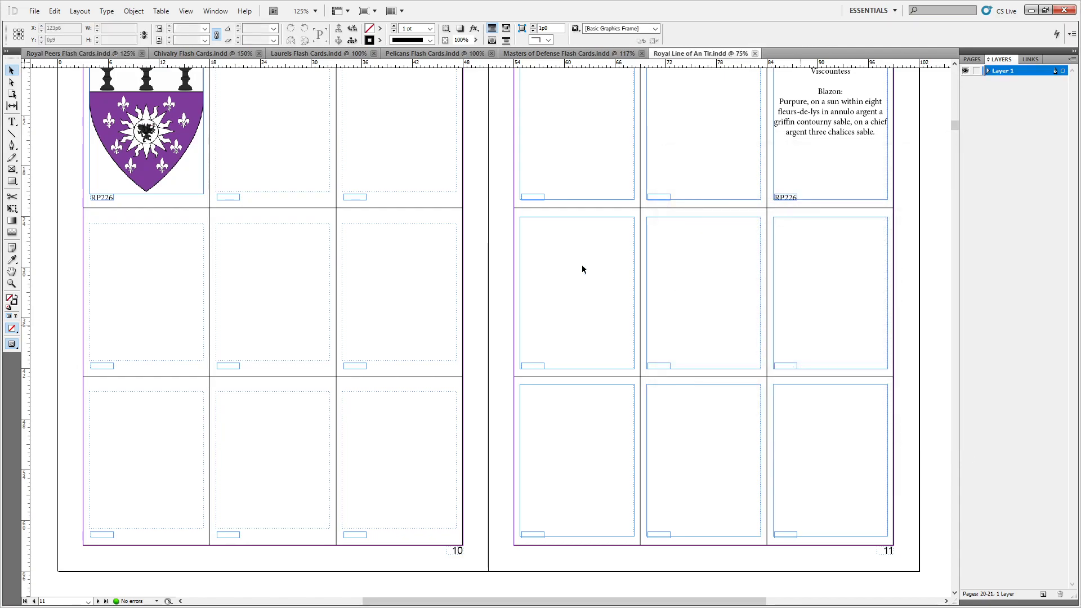
Browse the Royal Line of An Tir cards back to the first card spread on pages 2 and 3
{"action": "scroll", "coordinate": [339, 253], "scroll_direction": "up", "scroll_amount": 13}
{"action": "scroll", "coordinate": [352, 237], "scroll_direction": "up", "scroll_amount": 20}
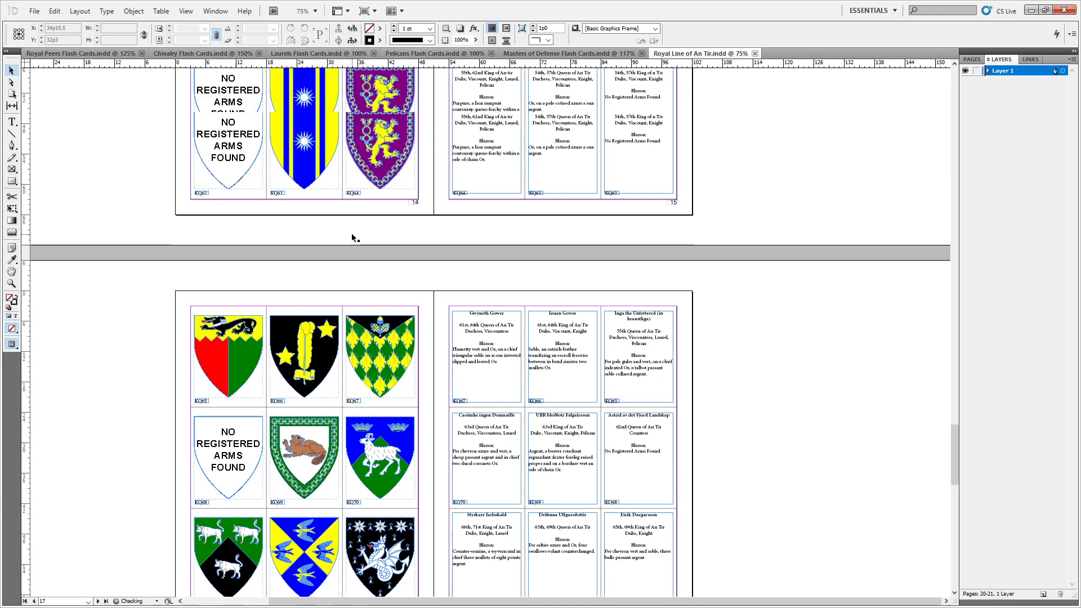
{"action": "scroll", "coordinate": [352, 237], "scroll_direction": "up", "scroll_amount": 20}
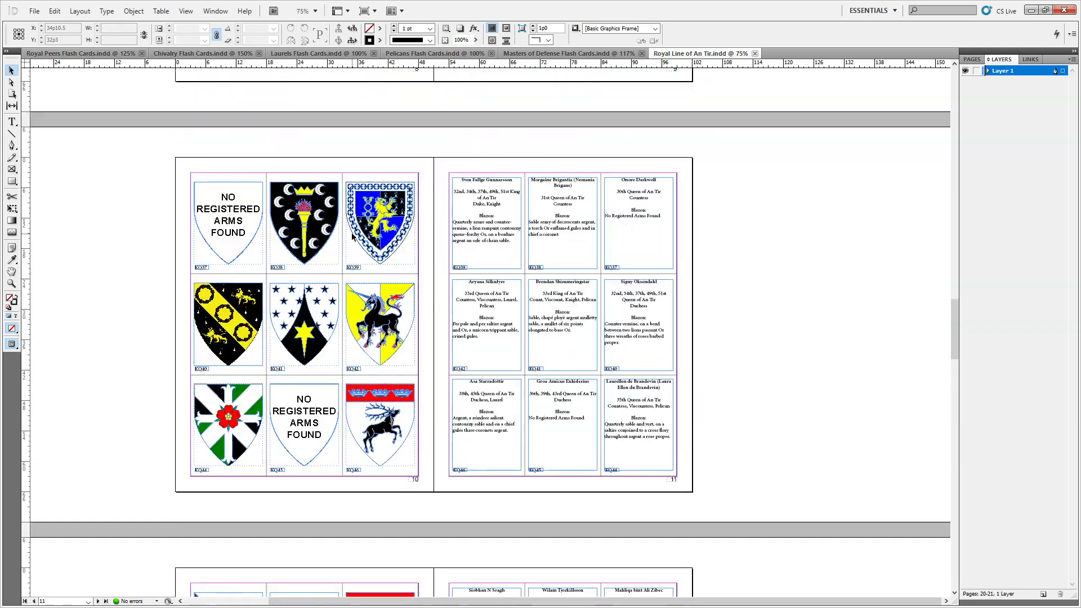
{"action": "scroll", "coordinate": [352, 237], "scroll_direction": "up", "scroll_amount": 12}
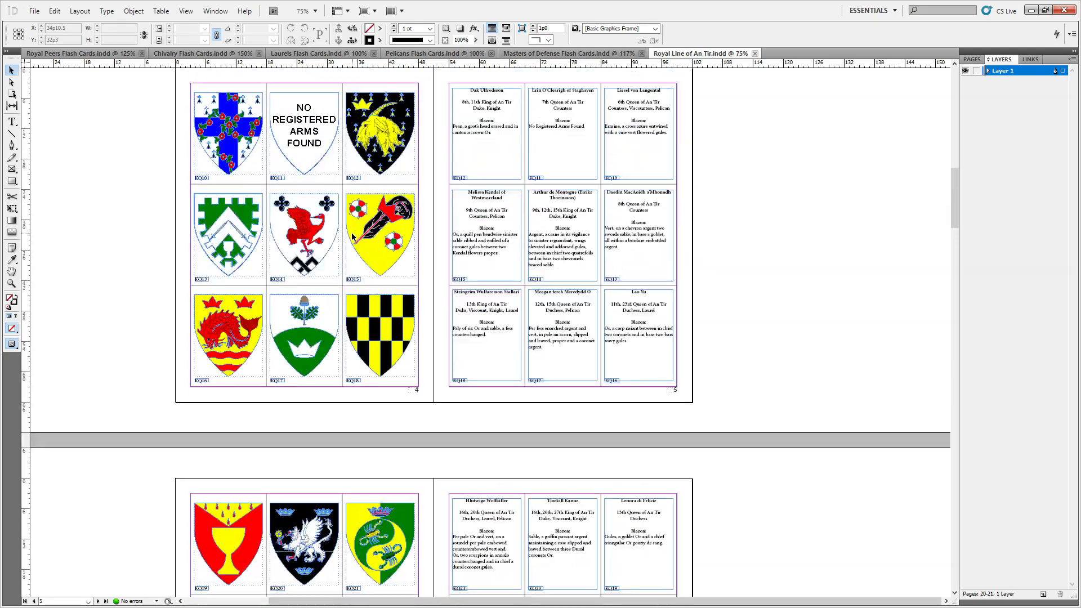
{"action": "left_click_drag", "start_coordinate": [954, 181], "coordinate": [951, 154]}
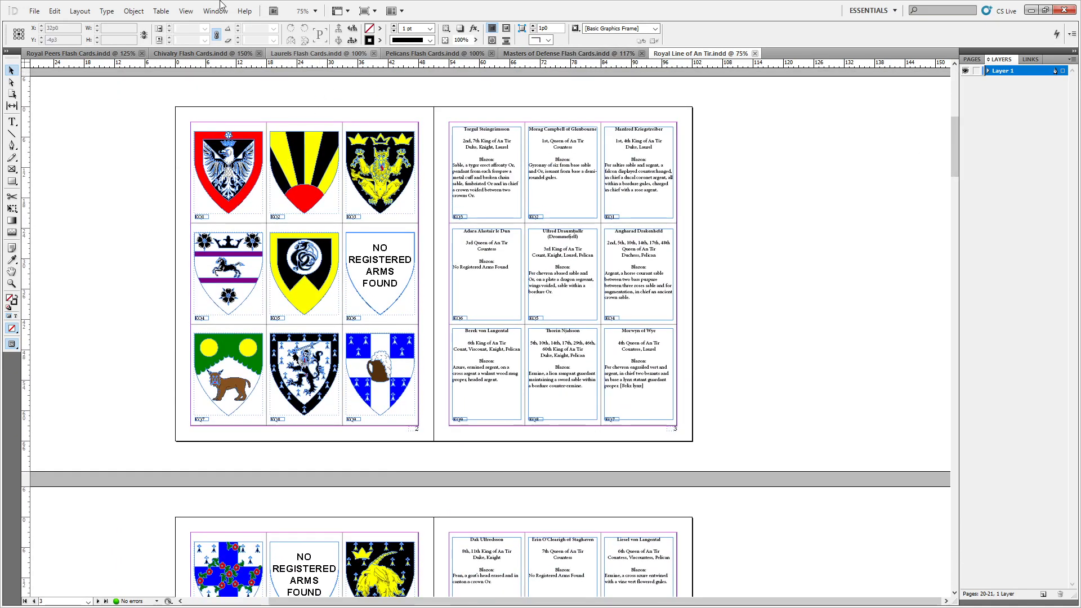
Return to the Royal Peers flash cards and examine the shield images and matching descriptions on pages 6 to 9
{"action": "left_click", "coordinate": [101, 54]}
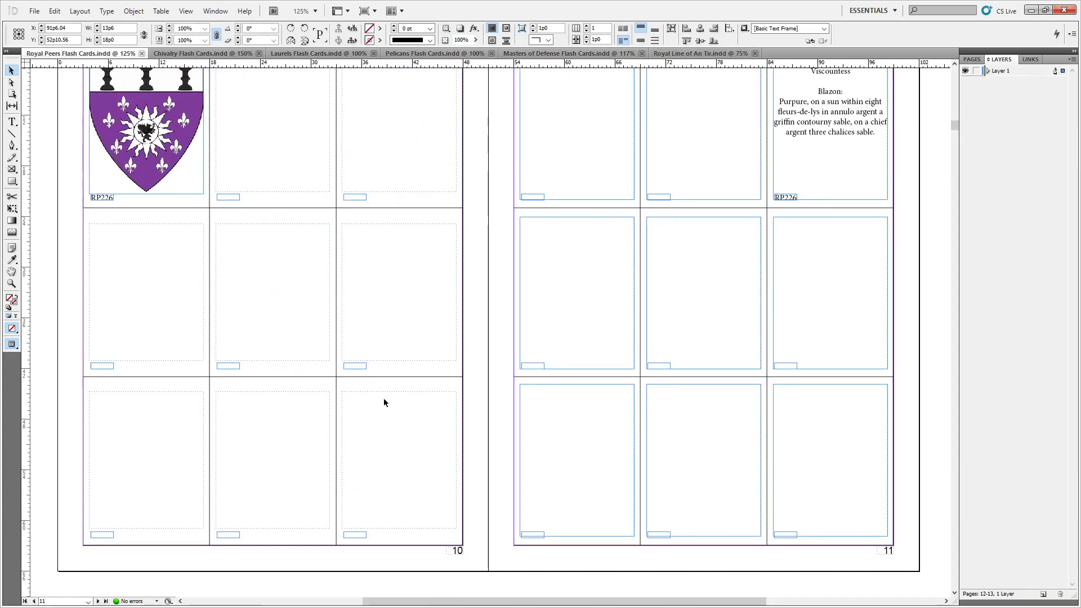
{"action": "scroll", "coordinate": [292, 284], "scroll_direction": "up", "scroll_amount": 5}
{"action": "scroll", "coordinate": [292, 284], "scroll_direction": "up", "scroll_amount": 5}
{"action": "scroll", "coordinate": [293, 287], "scroll_direction": "up", "scroll_amount": 5}
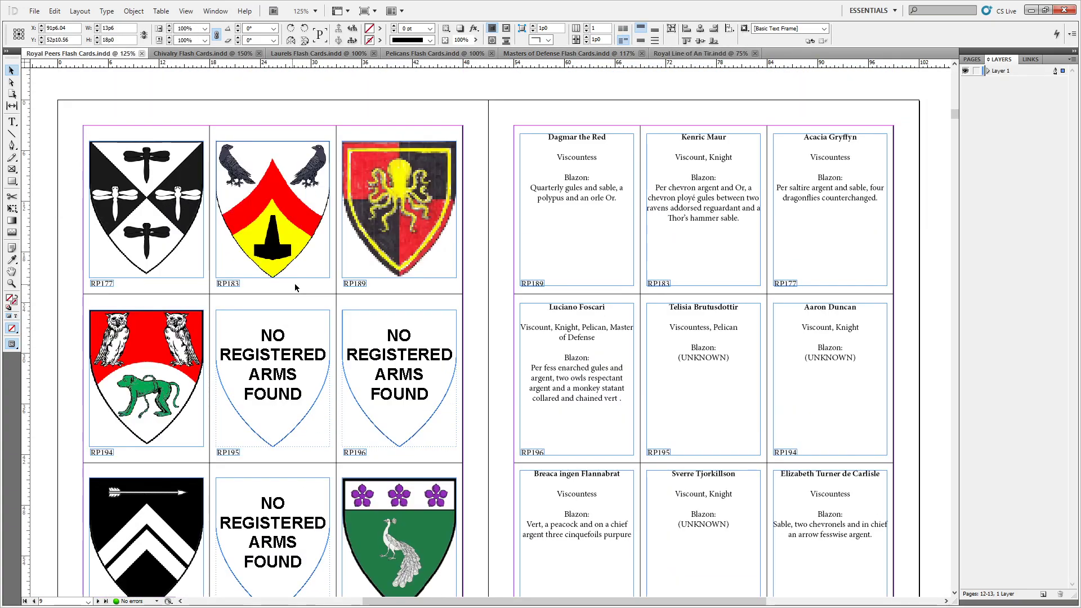
{"action": "left_click", "coordinate": [388, 189]}
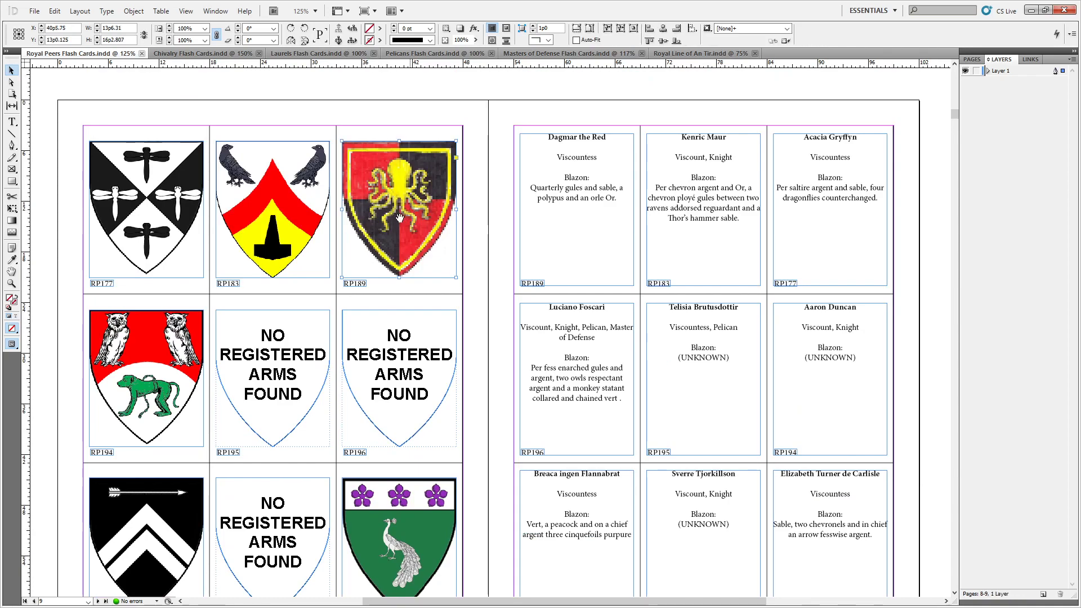
{"action": "left_click", "coordinate": [174, 372]}
{"action": "scroll", "coordinate": [225, 370], "scroll_direction": "up", "scroll_amount": 5}
{"action": "scroll", "coordinate": [224, 369], "scroll_direction": "up", "scroll_amount": 10}
{"action": "left_click", "coordinate": [291, 356]}
{"action": "scroll", "coordinate": [293, 356], "scroll_direction": "down", "scroll_amount": 5}
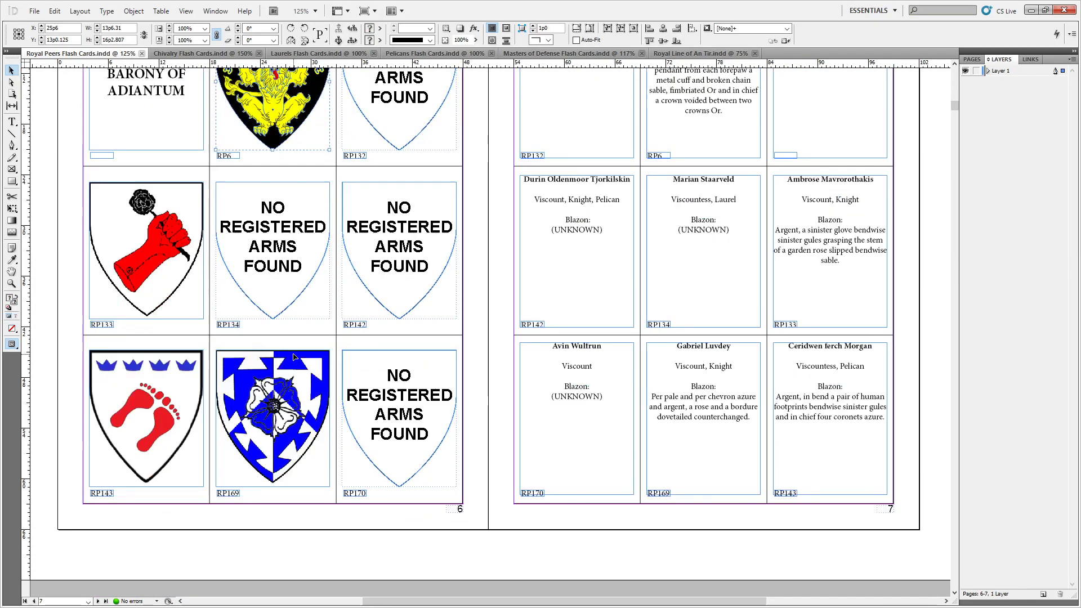
{"action": "scroll", "coordinate": [293, 356], "scroll_direction": "down", "scroll_amount": 2}
{"action": "left_click", "coordinate": [290, 373]}
{"action": "scroll", "coordinate": [290, 372], "scroll_direction": "up", "scroll_amount": 4}
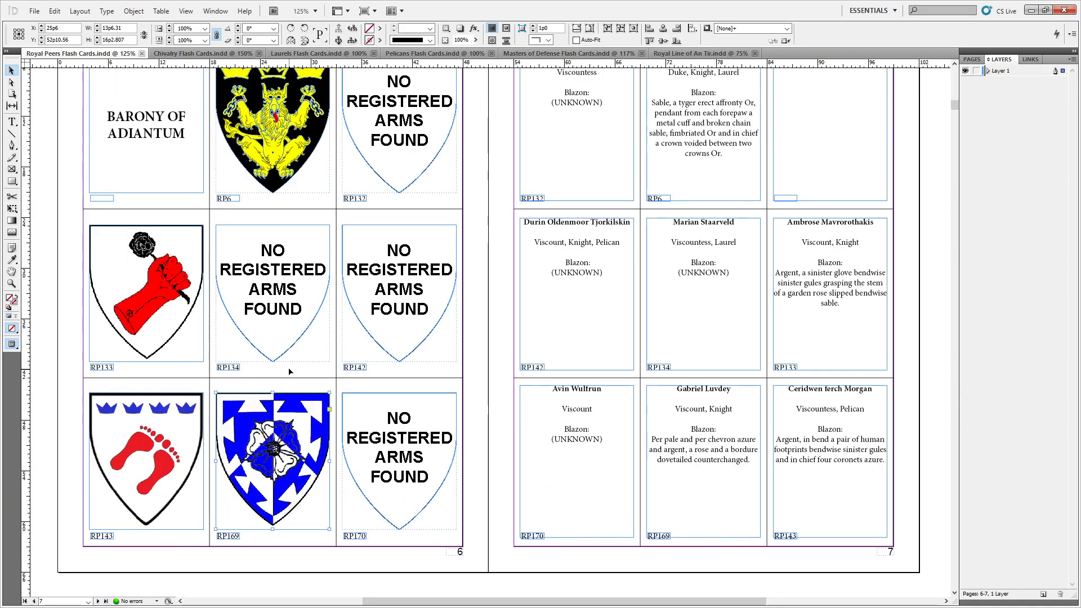
Review the Royal Peers cards on pages 2 to 5, including the RP114 shield image and its matching blazon
{"action": "scroll", "coordinate": [290, 369], "scroll_direction": "up", "scroll_amount": 12}
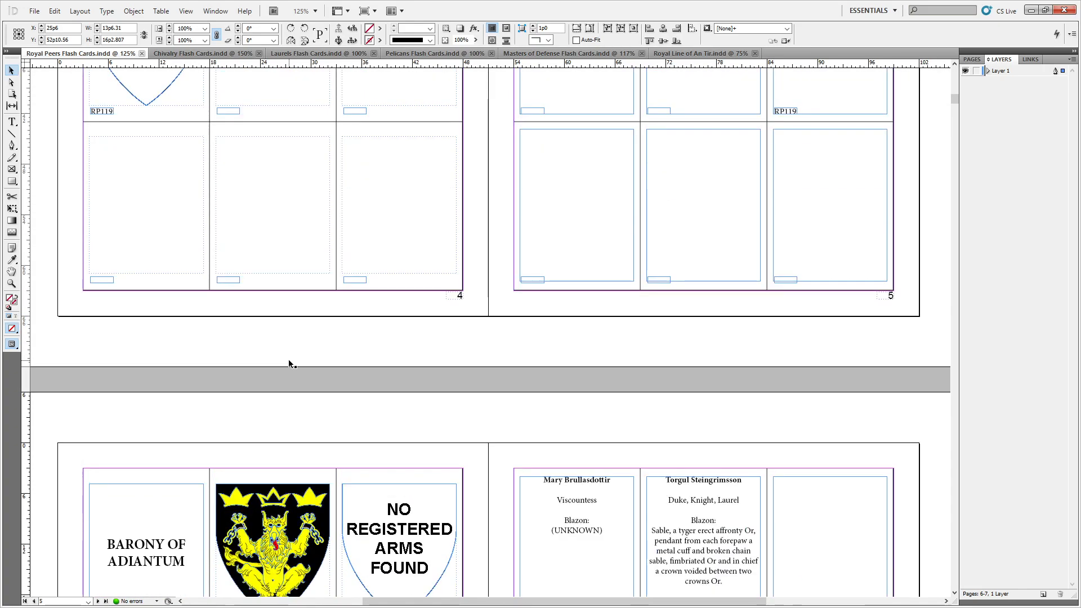
{"action": "scroll", "coordinate": [290, 365], "scroll_direction": "up", "scroll_amount": 5}
{"action": "scroll", "coordinate": [290, 365], "scroll_direction": "down", "scroll_amount": 4}
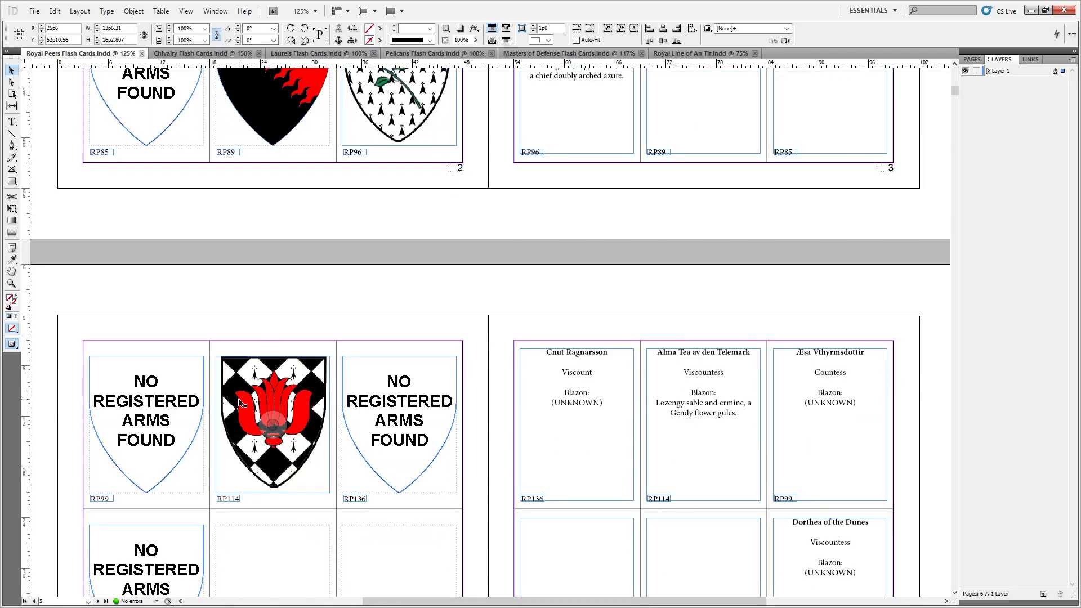
{"action": "left_click", "coordinate": [244, 420]}
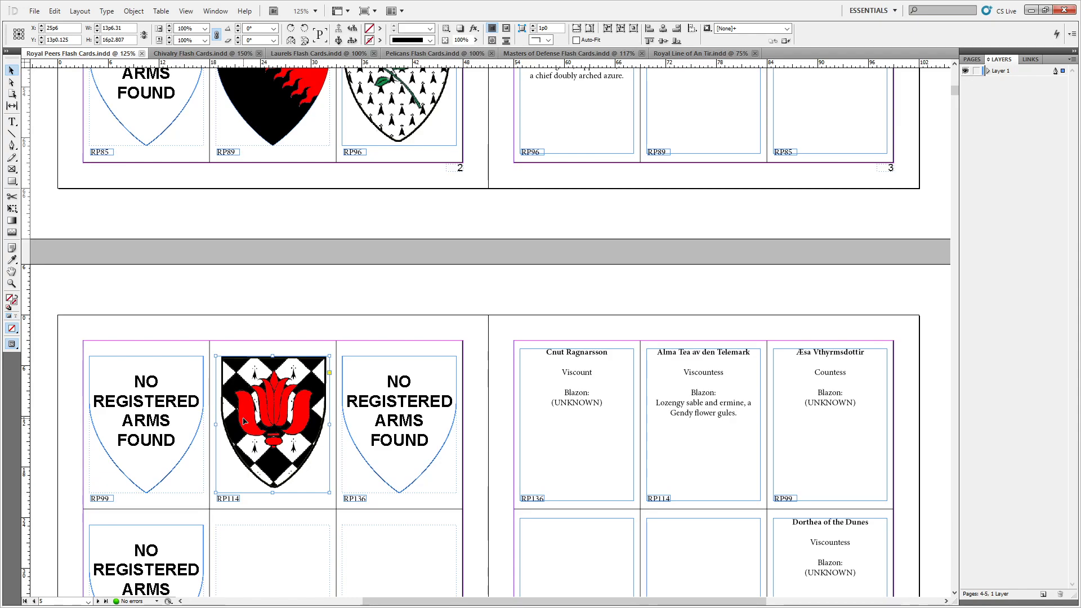
{"action": "scroll", "coordinate": [272, 378], "scroll_direction": "up", "scroll_amount": 10}
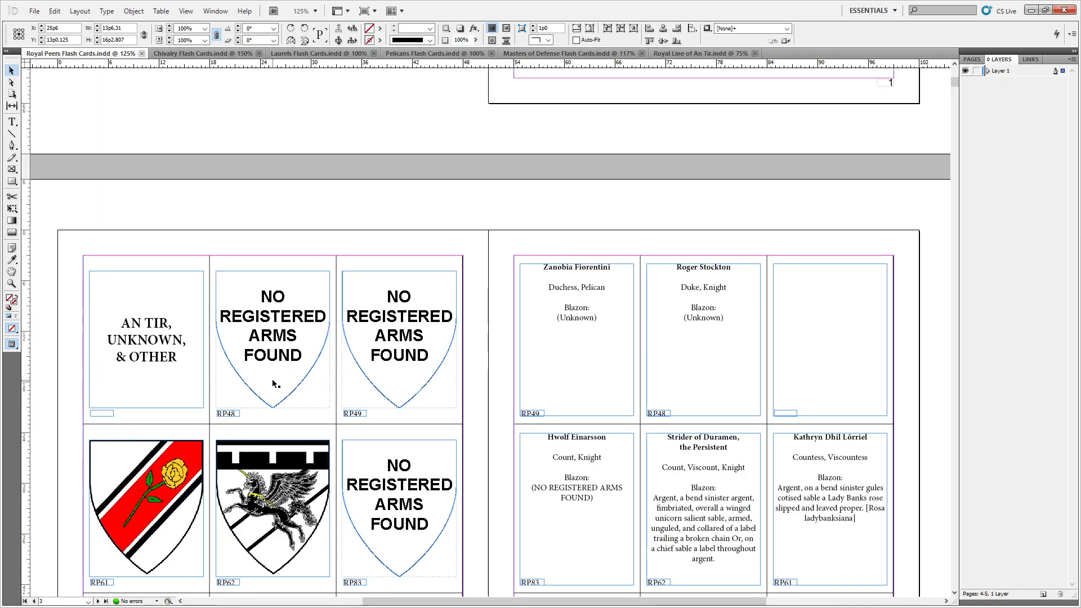
{"action": "scroll", "coordinate": [271, 380], "scroll_direction": "down", "scroll_amount": 3}
{"action": "scroll", "coordinate": [273, 383], "scroll_direction": "up", "scroll_amount": 3}
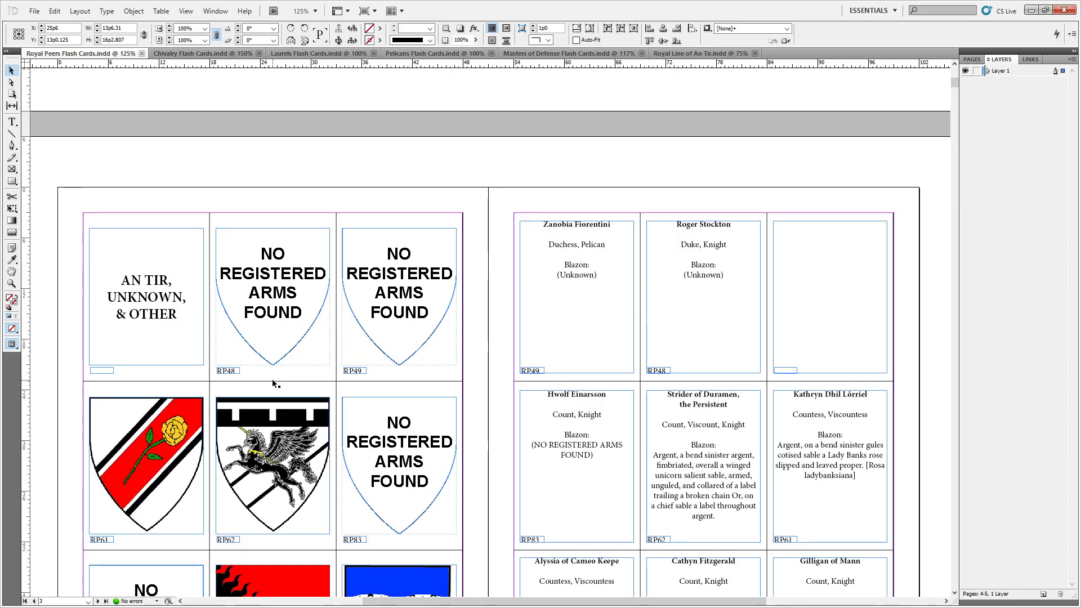
{"action": "scroll", "coordinate": [274, 383], "scroll_direction": "down", "scroll_amount": 9}
{"action": "scroll", "coordinate": [272, 381], "scroll_direction": "up", "scroll_amount": 1}
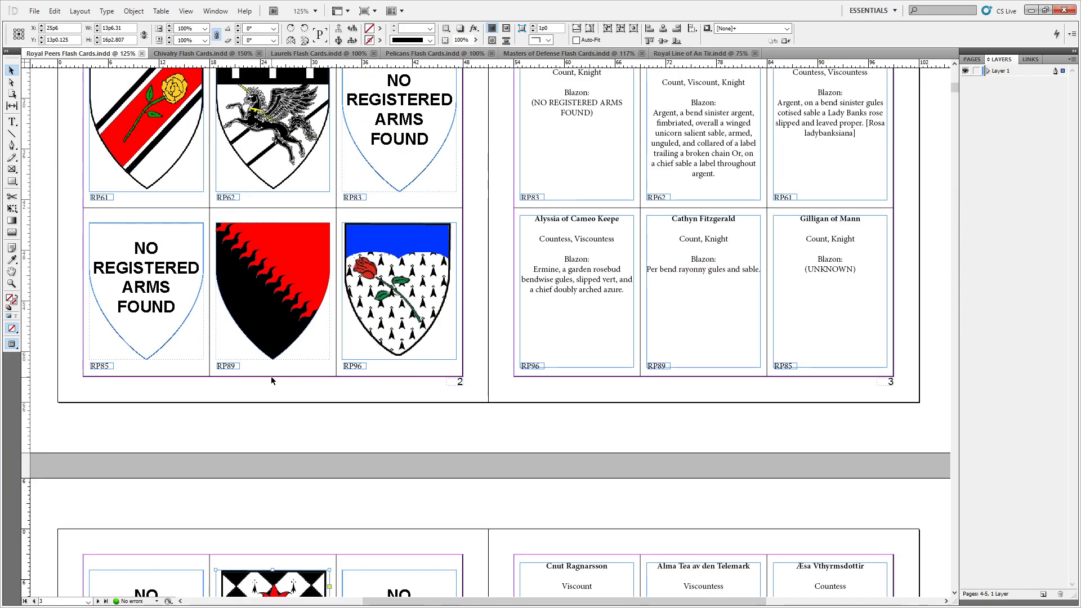
{"action": "scroll", "coordinate": [272, 377], "scroll_direction": "down", "scroll_amount": 5}
{"action": "scroll", "coordinate": [271, 378], "scroll_direction": "down", "scroll_amount": 6}
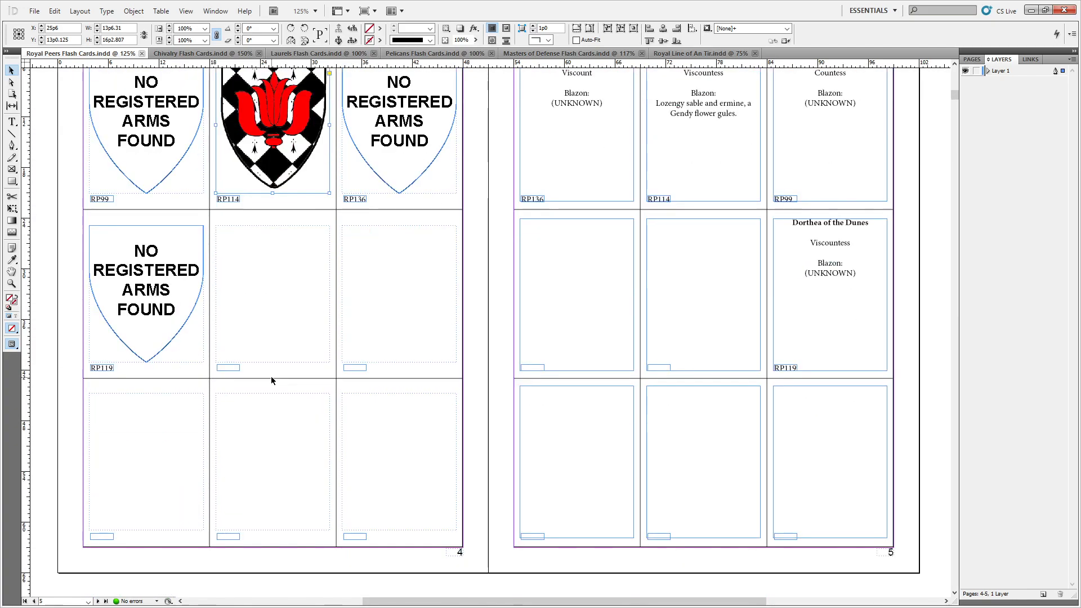
{"action": "scroll", "coordinate": [270, 379], "scroll_direction": "up", "scroll_amount": 5}
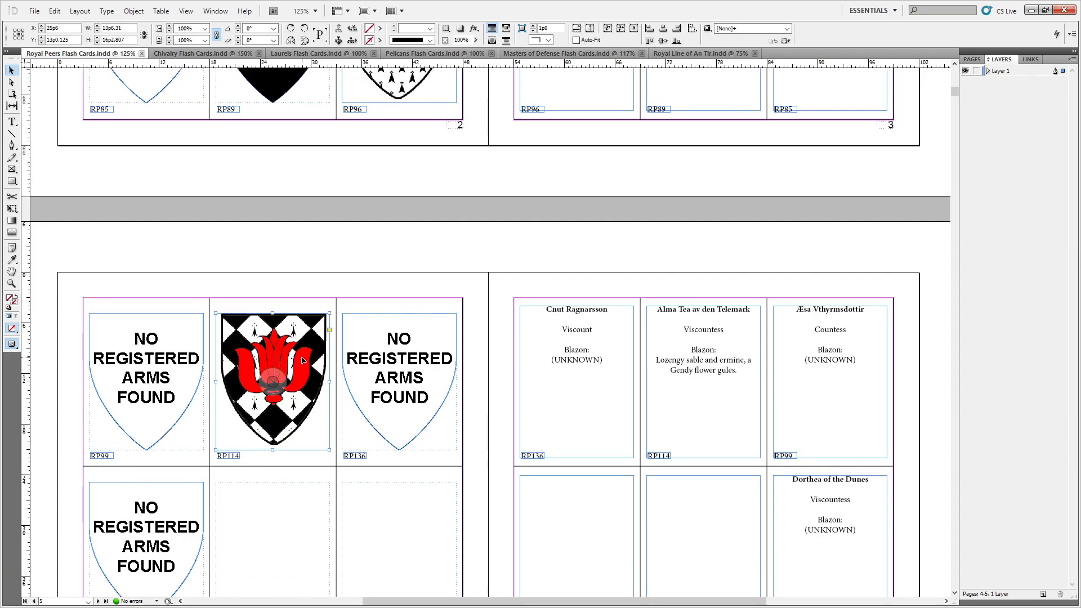
{"action": "left_click", "coordinate": [313, 273]}
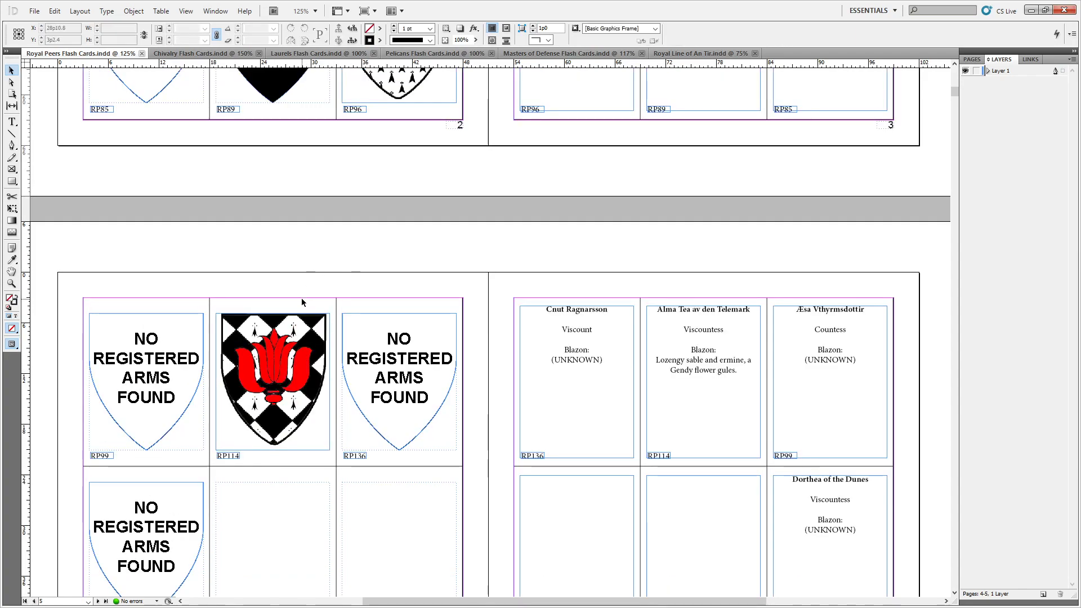
Look over the printing instructions on page 1 and the card spreads that follow it in the Royal Peers document
{"action": "scroll", "coordinate": [301, 298], "scroll_direction": "up", "scroll_amount": 8}
{"action": "scroll", "coordinate": [302, 298], "scroll_direction": "up", "scroll_amount": 5}
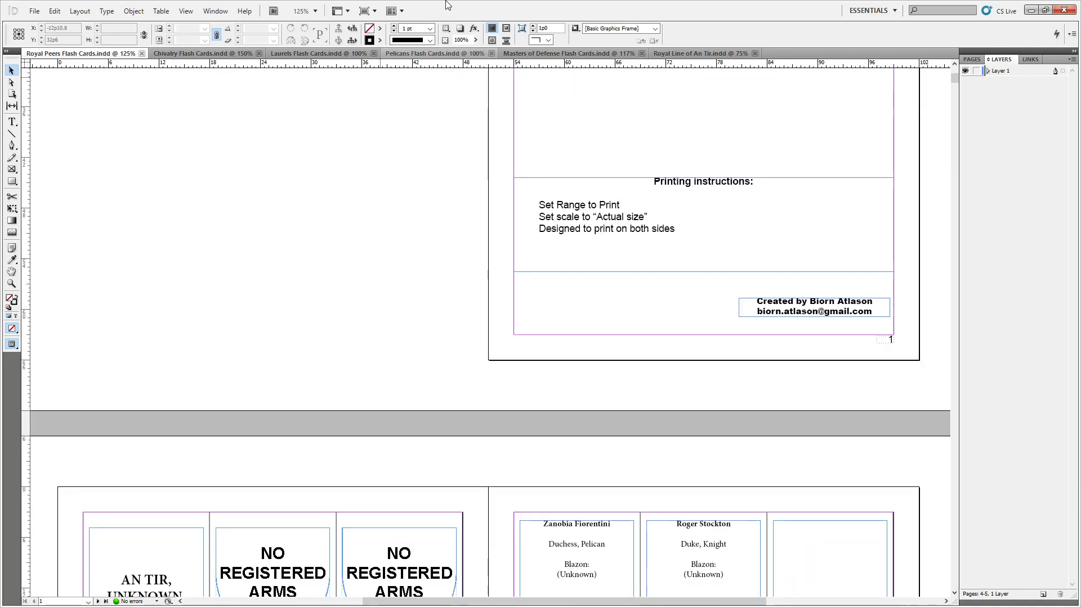
{"action": "scroll", "coordinate": [518, 298], "scroll_direction": "down", "scroll_amount": 6}
{"action": "scroll", "coordinate": [517, 298], "scroll_direction": "down", "scroll_amount": 1}
{"action": "scroll", "coordinate": [439, 253], "scroll_direction": "up", "scroll_amount": 4}
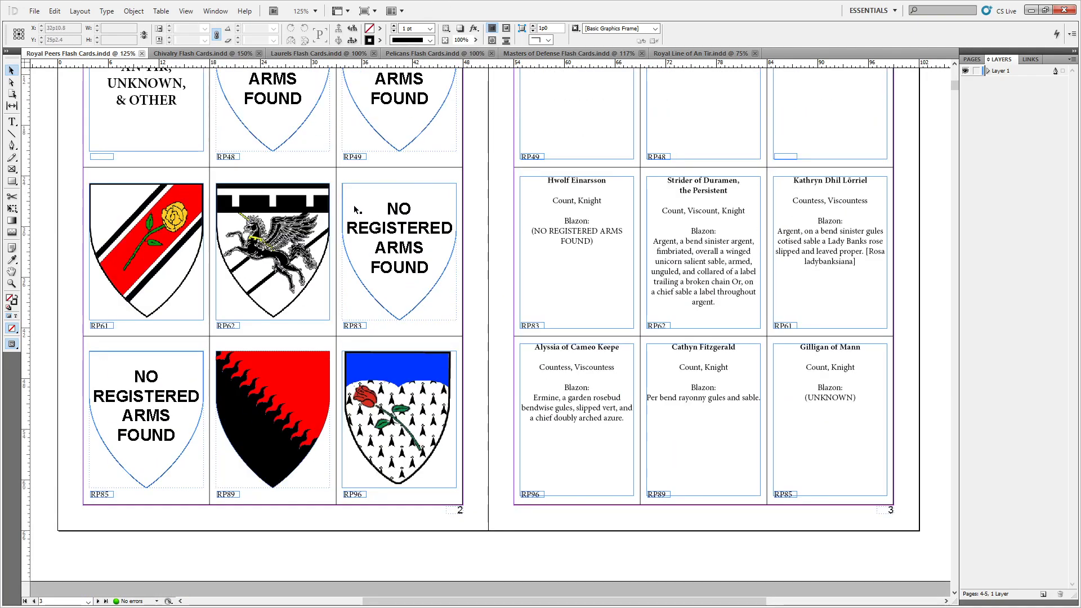
{"action": "scroll", "coordinate": [358, 210], "scroll_direction": "down", "scroll_amount": 5}
{"action": "scroll", "coordinate": [358, 210], "scroll_direction": "down", "scroll_amount": 5}
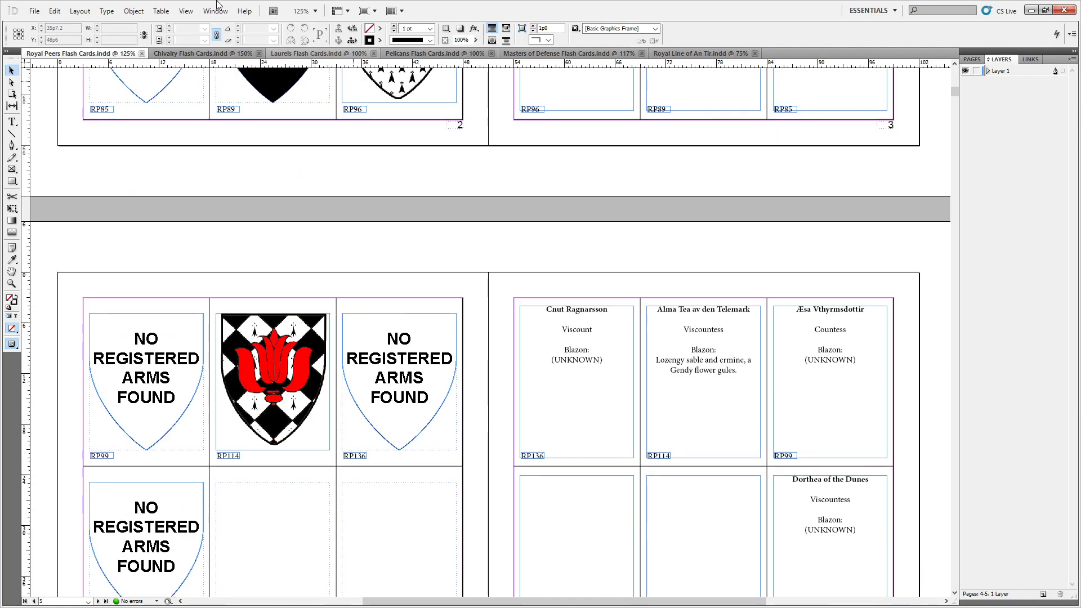
Switch to the Royal Line of An Tir document and magnify its first card spread to 125%
{"action": "left_click", "coordinate": [701, 53]}
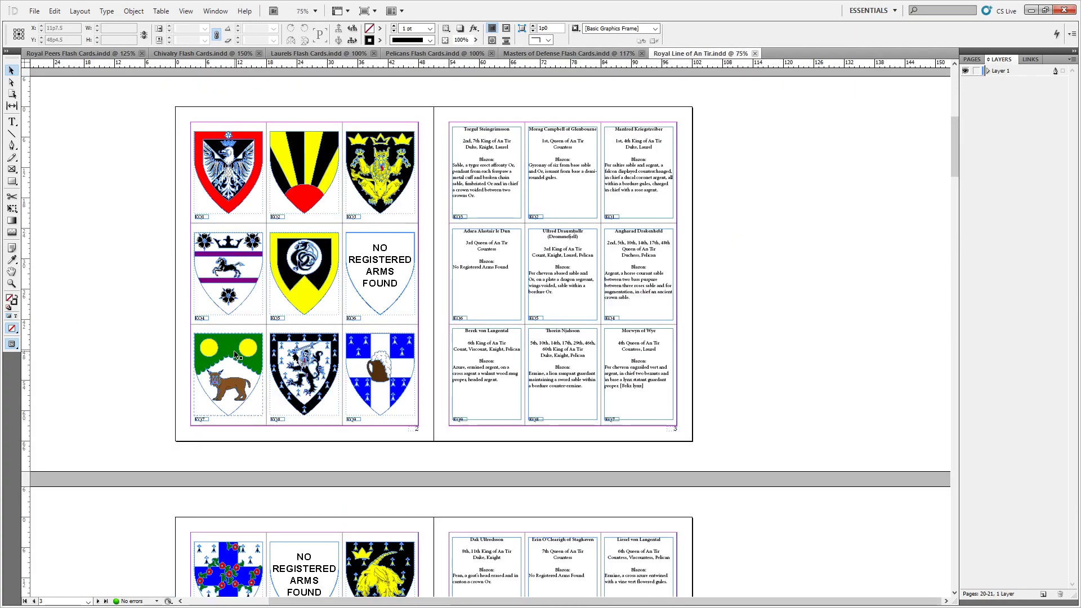
{"action": "scroll", "coordinate": [318, 269], "scroll_direction": "up", "scroll_amount": 3}
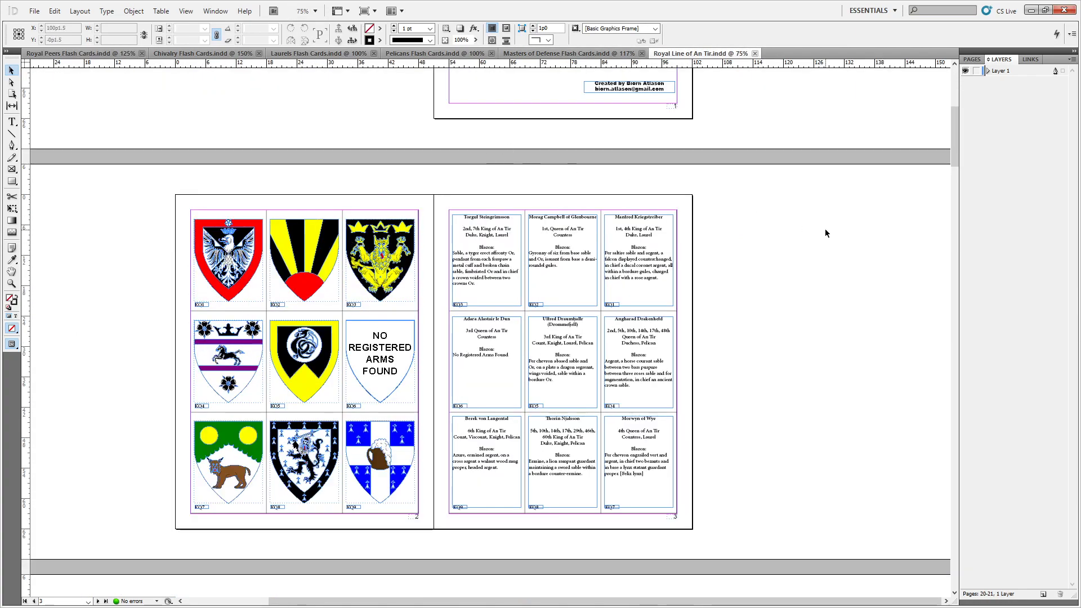
{"action": "scroll", "coordinate": [416, 195], "scroll_direction": "up", "scroll_amount": 2}
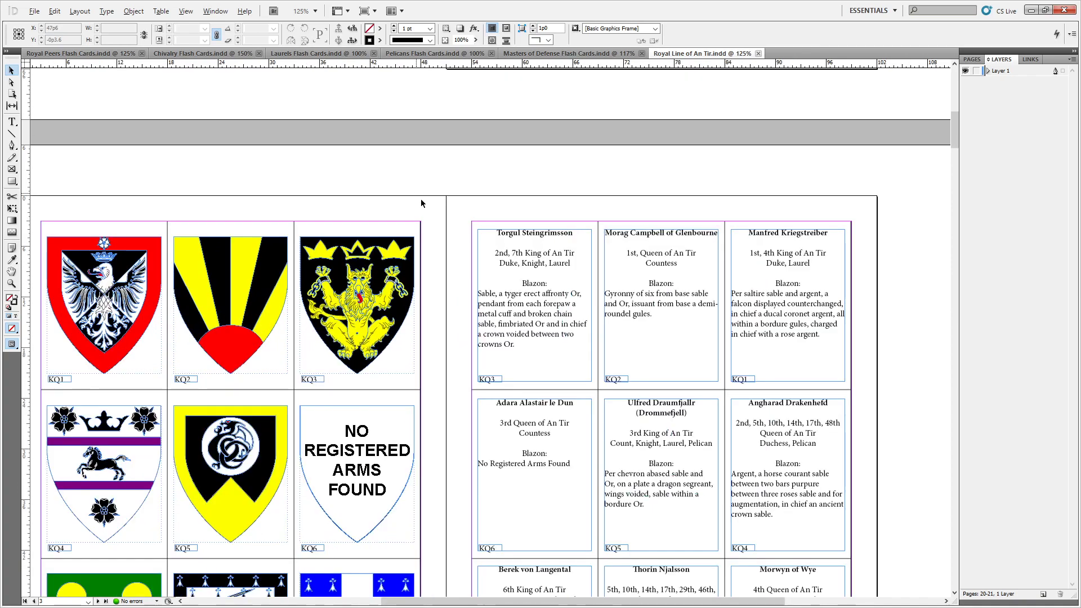
{"action": "left_click_drag", "start_coordinate": [736, 601], "coordinate": [707, 601]}
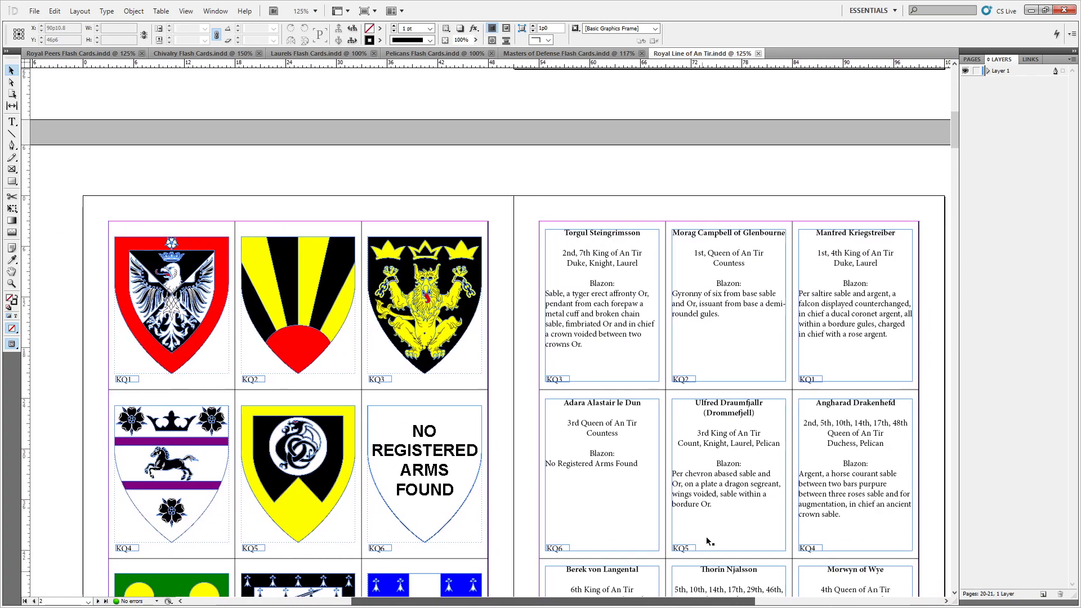
Compare the KQ1 and KQ2 shield images with their description cards on the facing page
{"action": "left_click", "coordinate": [844, 304]}
{"action": "left_click", "coordinate": [224, 276]}
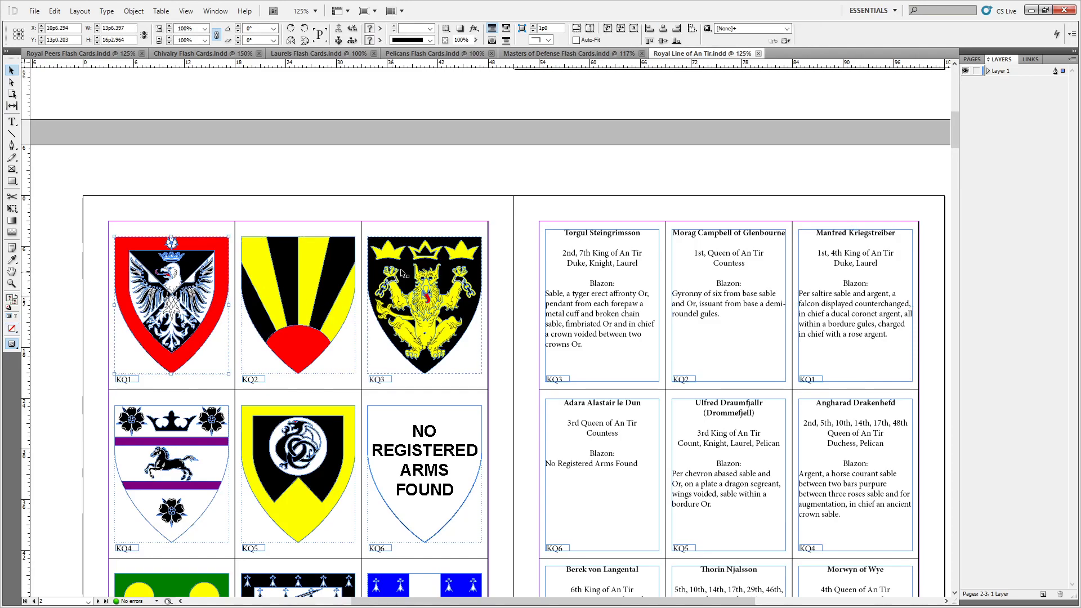
{"action": "left_click", "coordinate": [709, 296]}
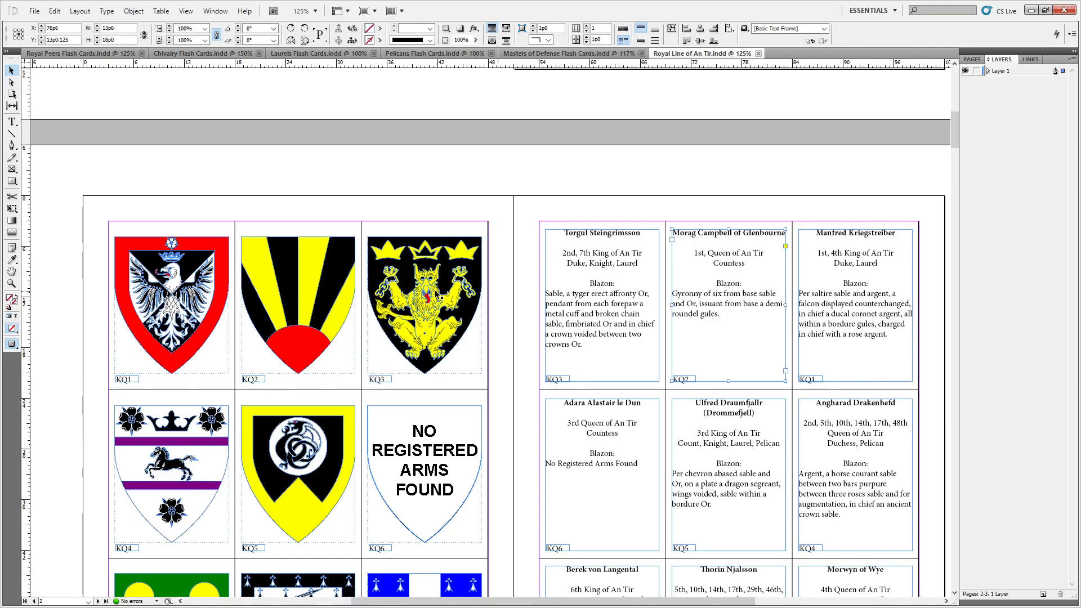
{"action": "left_click", "coordinate": [302, 285]}
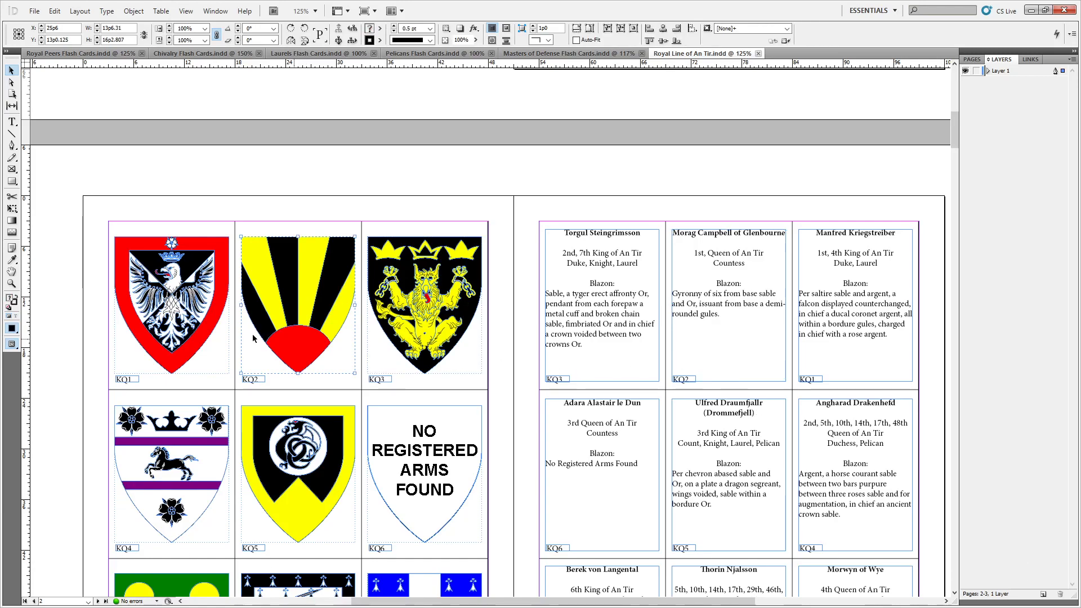
Compare the KQ1, KQ2 and KQ3 shield images with their mirrored description cards on the facing page
{"action": "left_click", "coordinate": [815, 380]}
{"action": "left_click", "coordinate": [128, 381]}
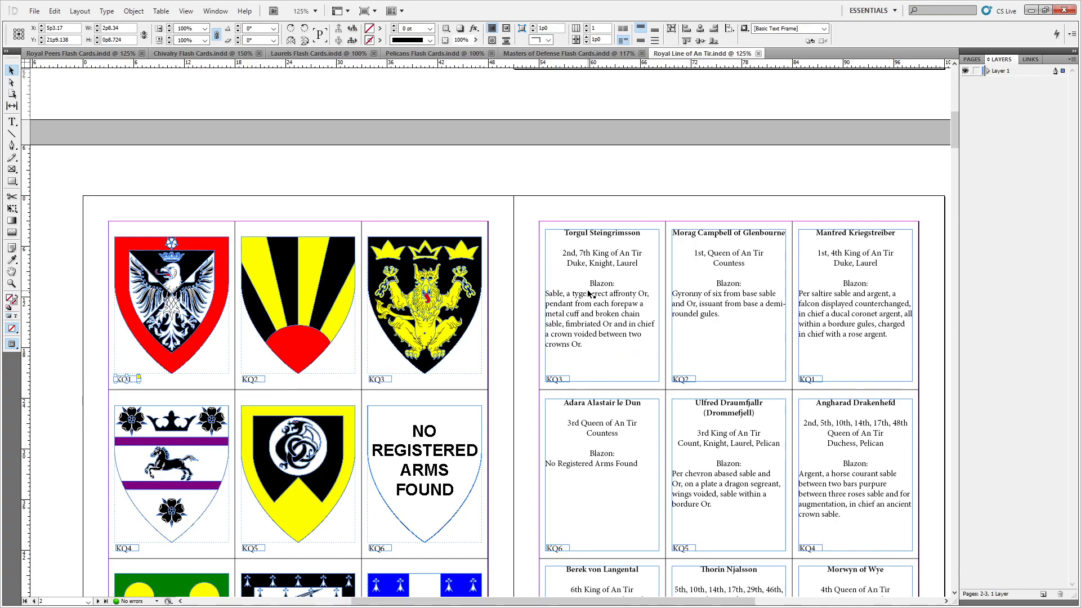
{"action": "scroll", "coordinate": [585, 253], "scroll_direction": "down", "scroll_amount": 1}
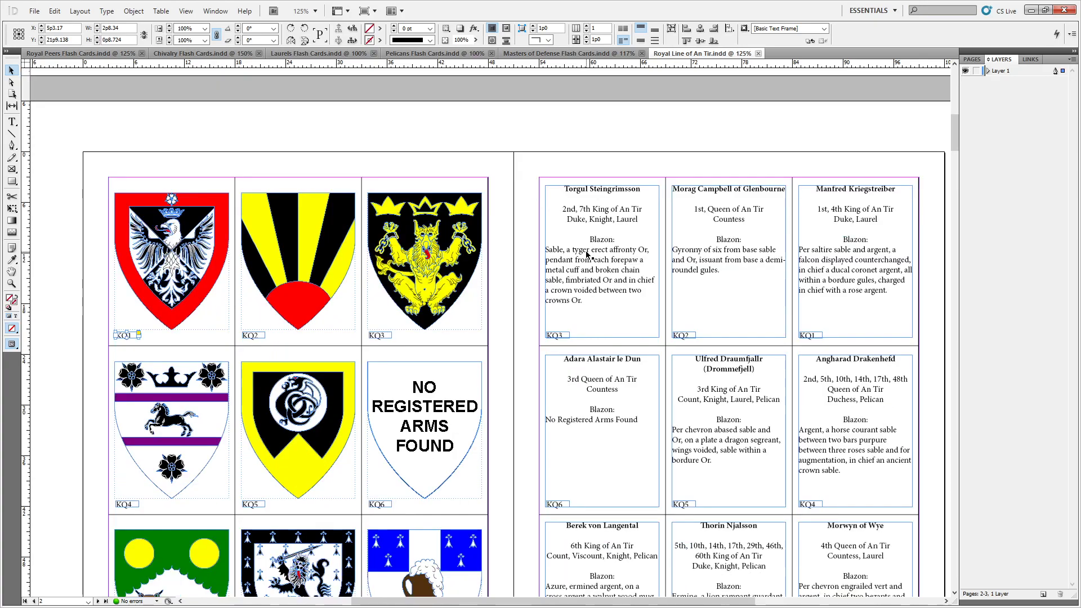
{"action": "left_click", "coordinate": [524, 169]}
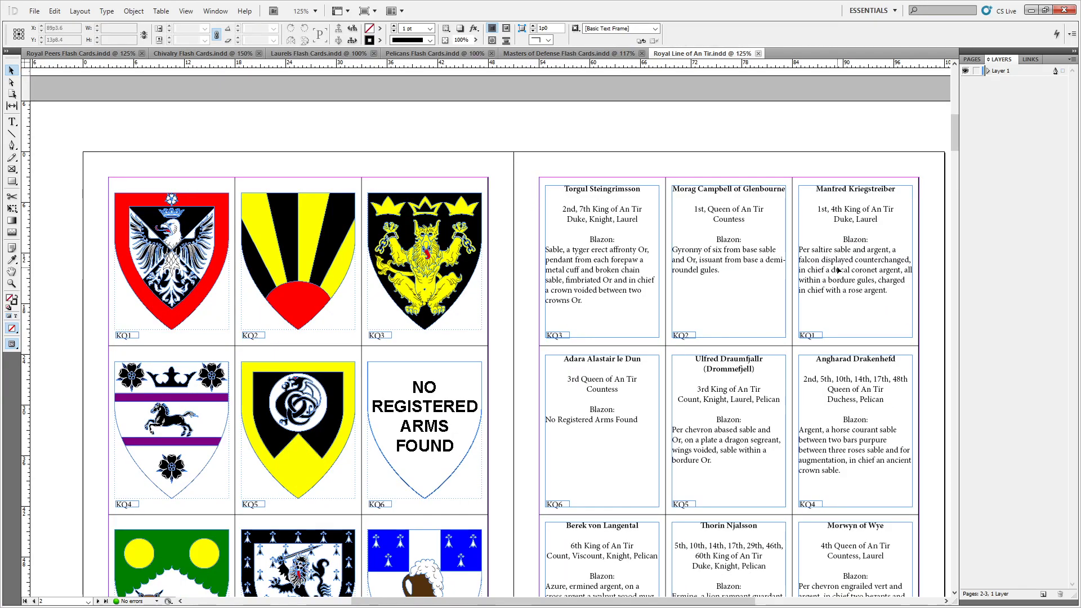
{"action": "left_click", "coordinate": [703, 272]}
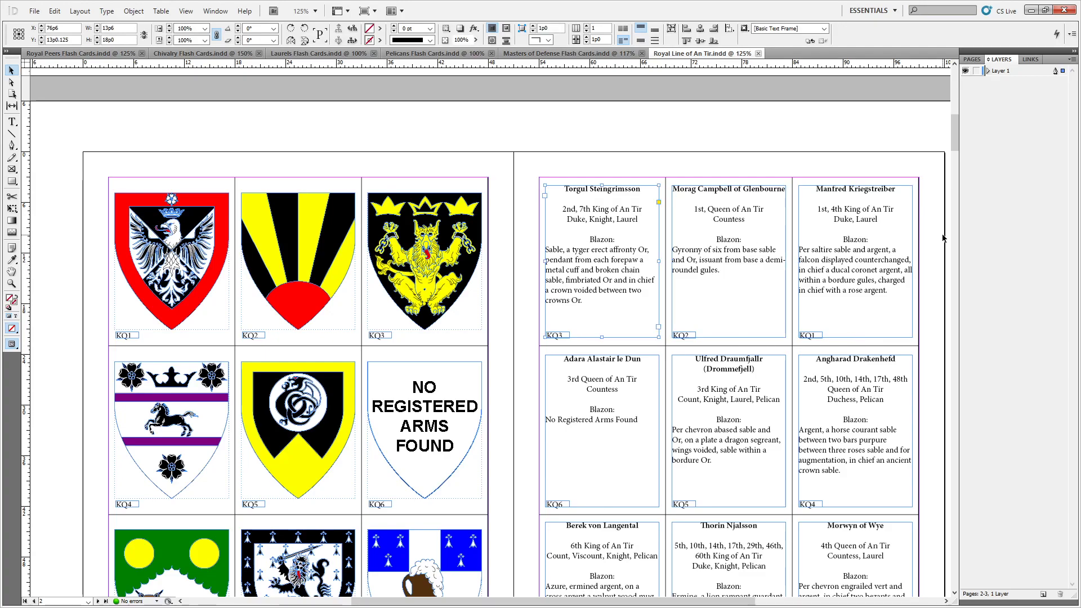
{"action": "left_click", "coordinate": [203, 240]}
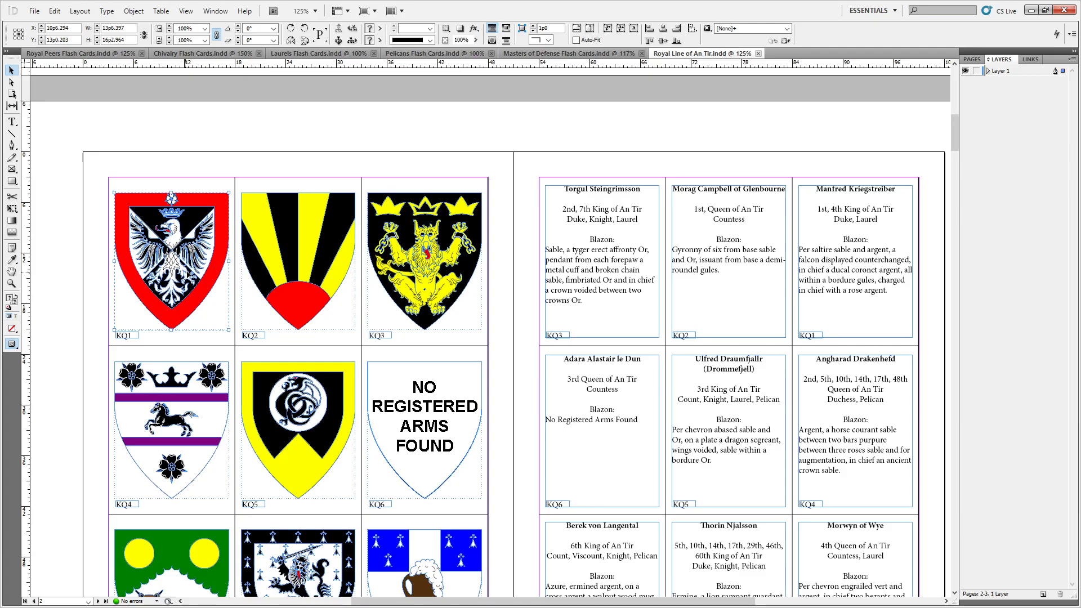
{"action": "left_click", "coordinate": [566, 269]}
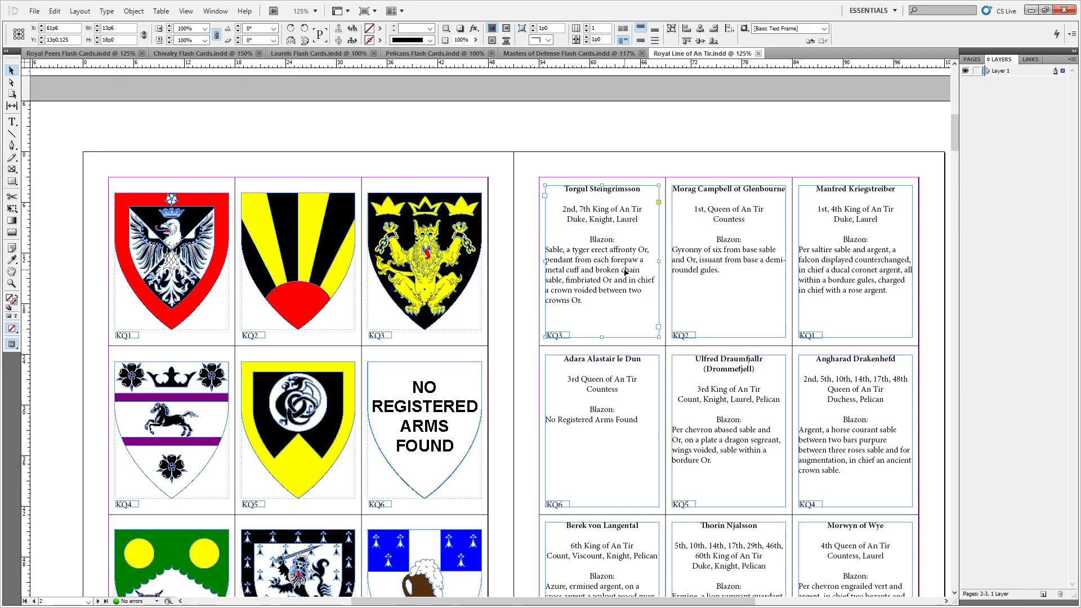
{"action": "left_click", "coordinate": [460, 263]}
Examine the KQ6 placeholder shield and the remaining cards on pages 2 and 3
{"action": "scroll", "coordinate": [790, 382], "scroll_direction": "down", "scroll_amount": 7}
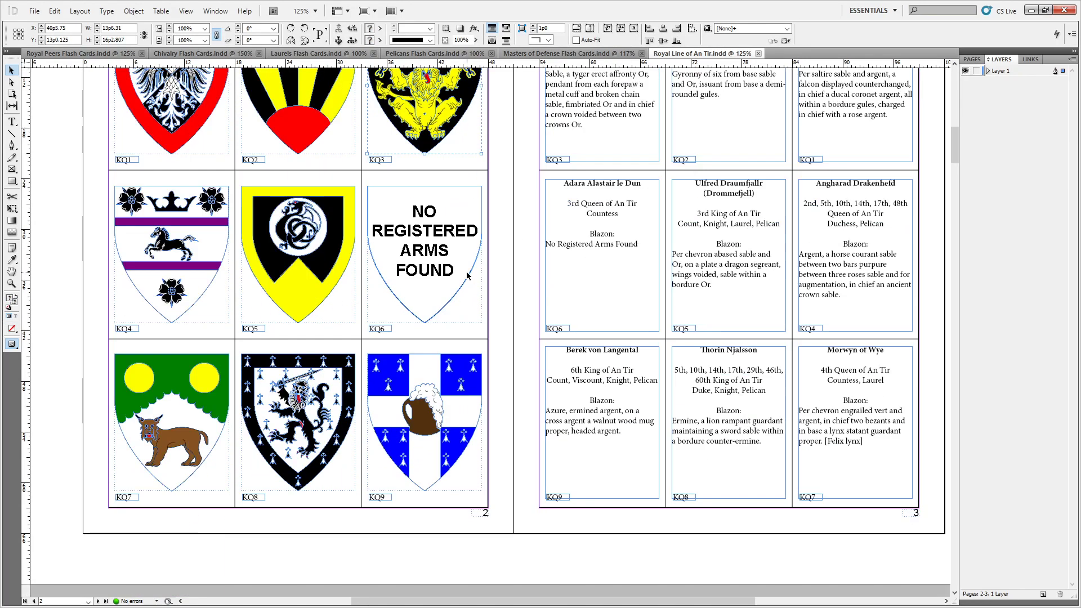
{"action": "scroll", "coordinate": [466, 276], "scroll_direction": "up", "scroll_amount": 2}
{"action": "scroll", "coordinate": [467, 276], "scroll_direction": "up", "scroll_amount": 2}
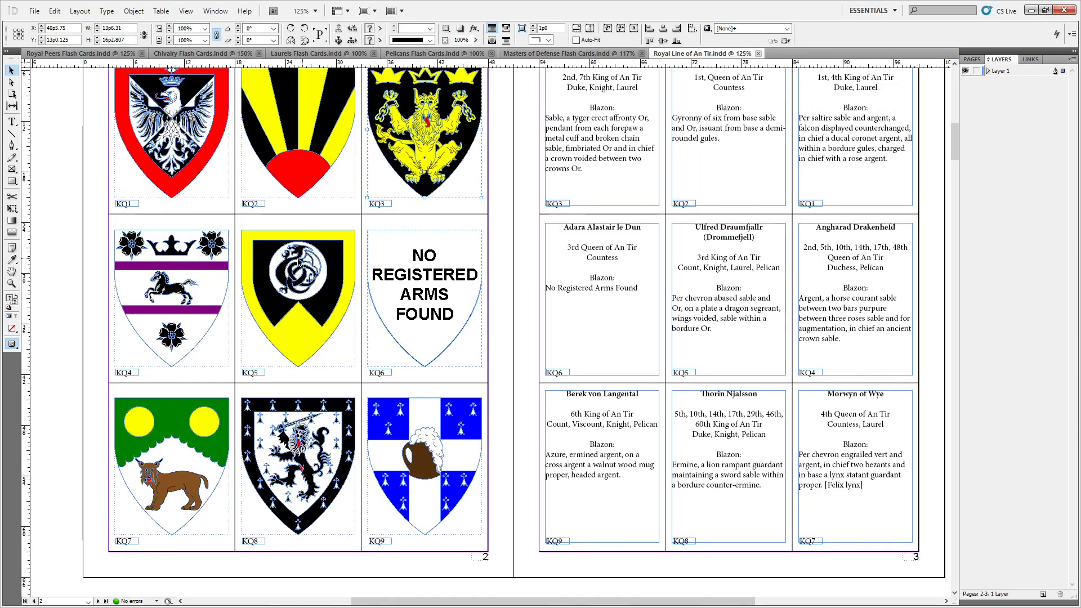
{"action": "left_click", "coordinate": [414, 248]}
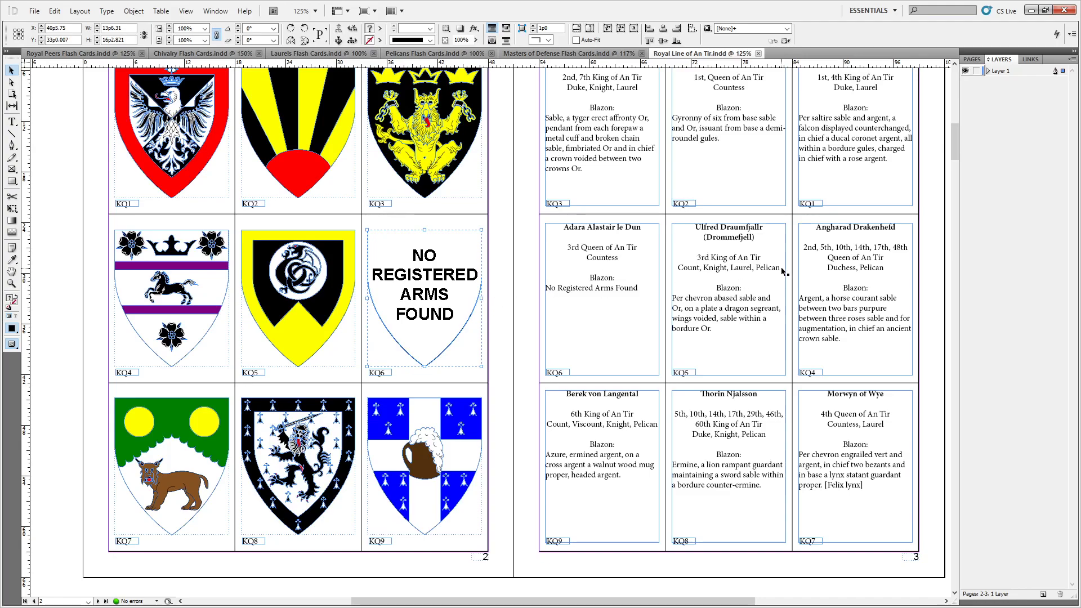
{"action": "scroll", "coordinate": [535, 313], "scroll_direction": "down", "scroll_amount": 6}
{"action": "scroll", "coordinate": [664, 270], "scroll_direction": "up", "scroll_amount": 5}
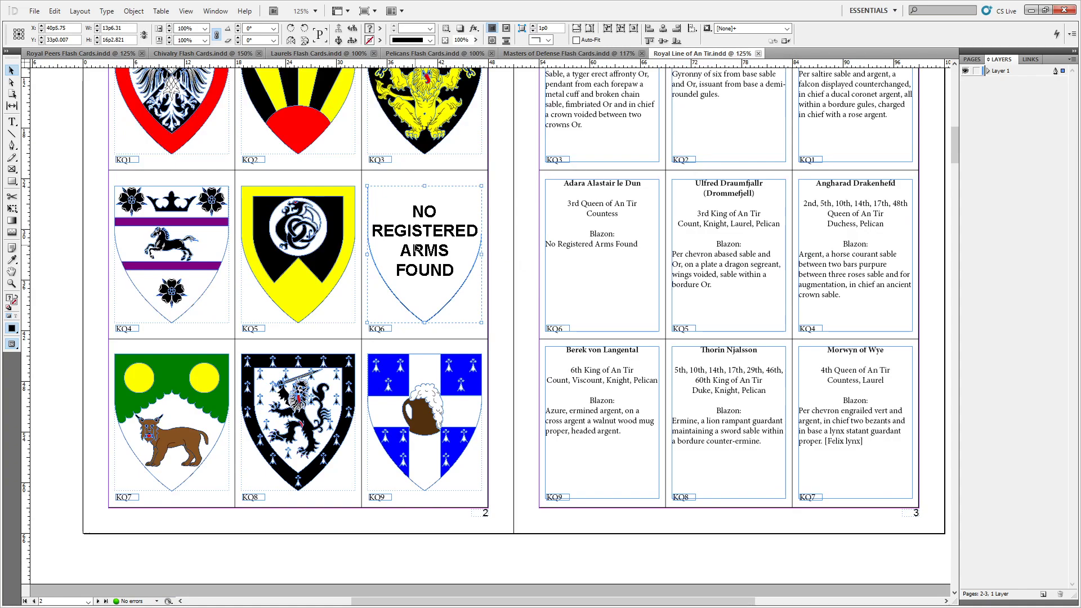
Look through the remaining Royal Line card spreads from page 4 through page 11
{"action": "scroll", "coordinate": [416, 247], "scroll_direction": "down", "scroll_amount": 10}
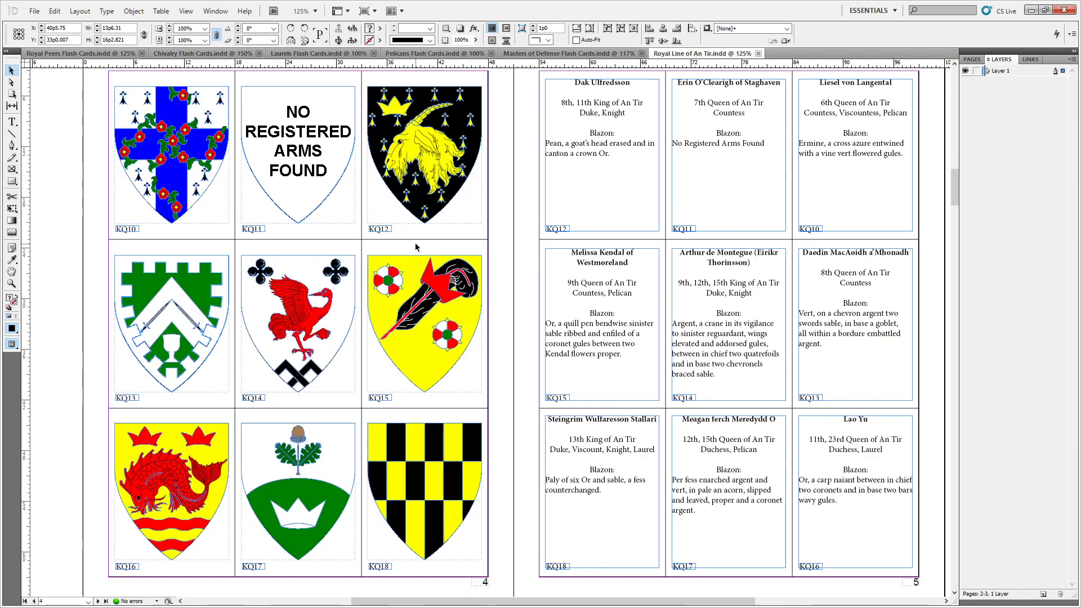
{"action": "scroll", "coordinate": [416, 247], "scroll_direction": "down", "scroll_amount": 5}
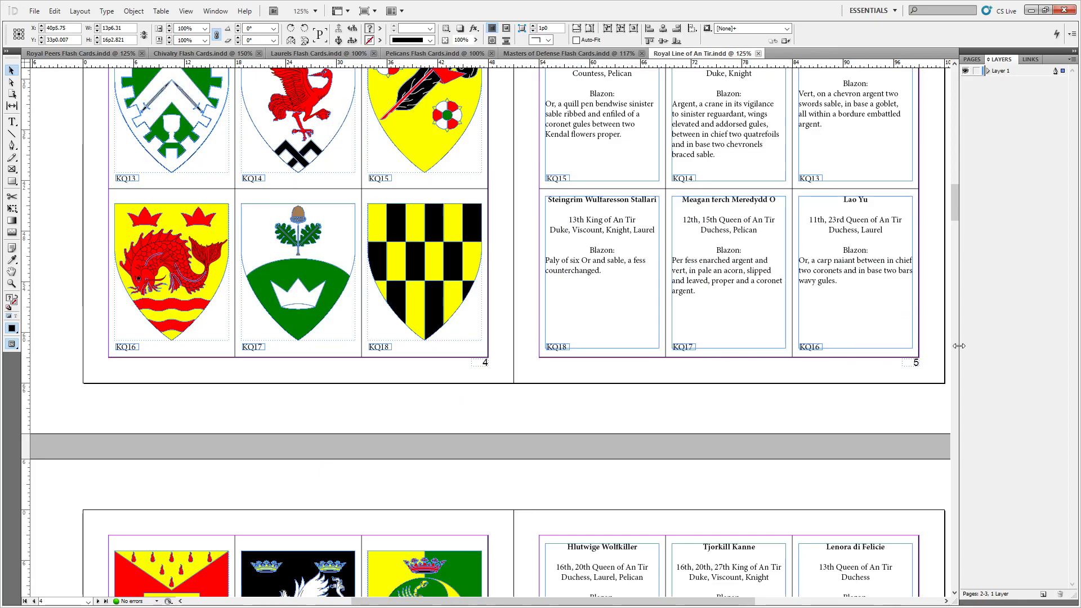
{"action": "scroll", "coordinate": [253, 272], "scroll_direction": "down", "scroll_amount": 10}
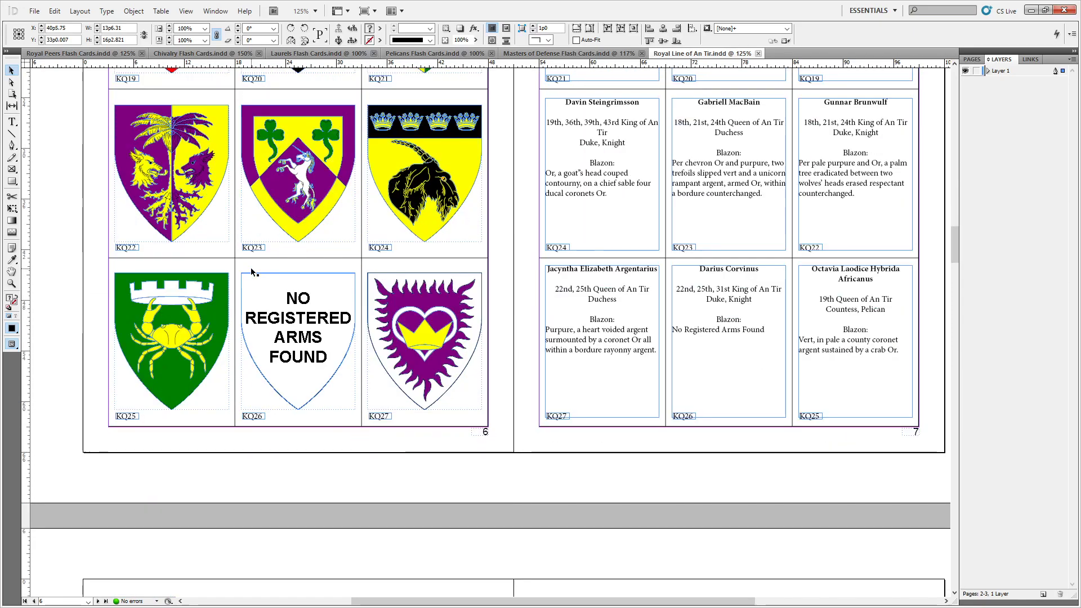
{"action": "scroll", "coordinate": [253, 272], "scroll_direction": "down", "scroll_amount": 20}
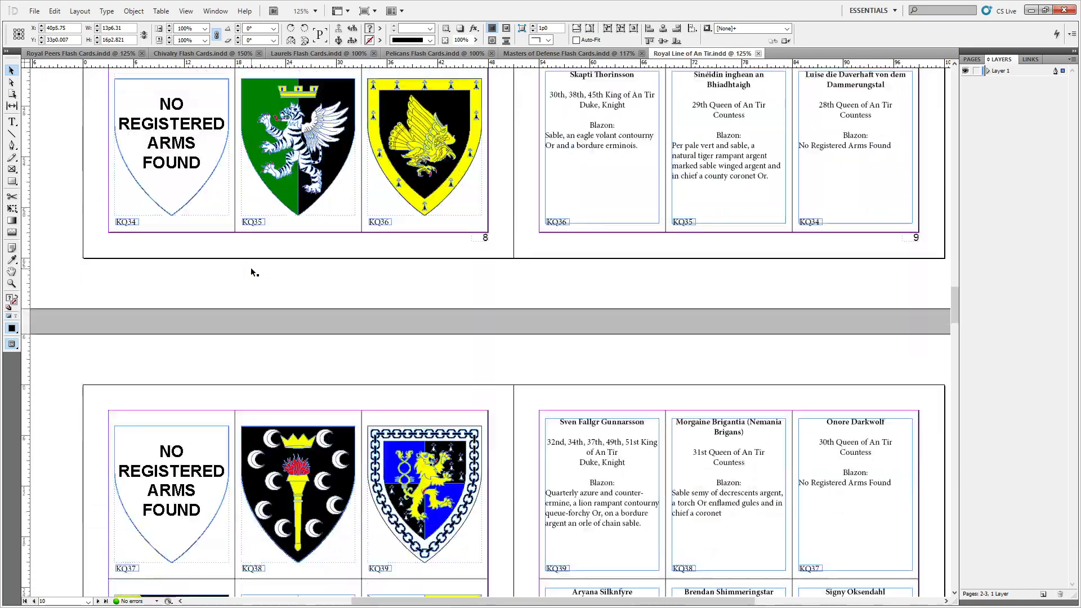
{"action": "scroll", "coordinate": [251, 268], "scroll_direction": "down", "scroll_amount": 7}
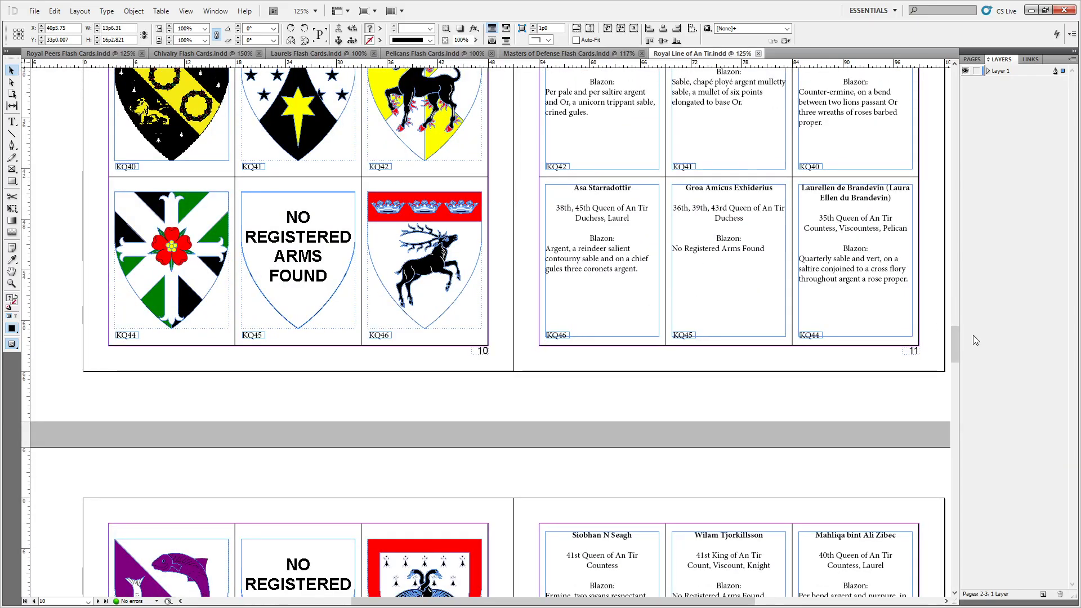
{"action": "left_click_drag", "start_coordinate": [956, 337], "coordinate": [894, 250]}
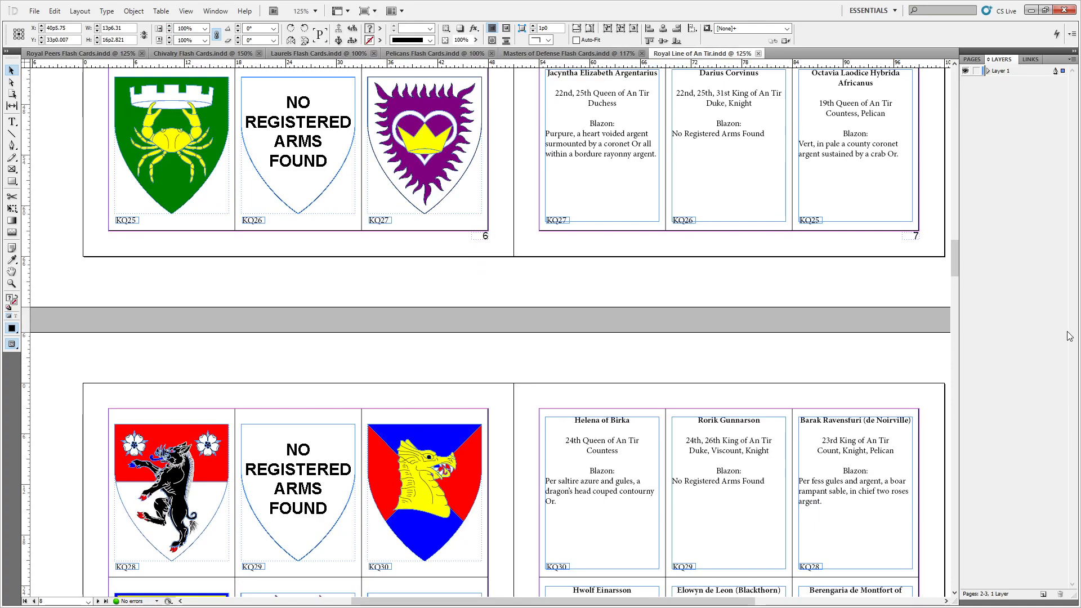
Open the Royal Line Coloring Book document from the An Tir Coloring Book folder on the Heraldry (N:) drive
{"action": "key", "text": "ctrl+o"}
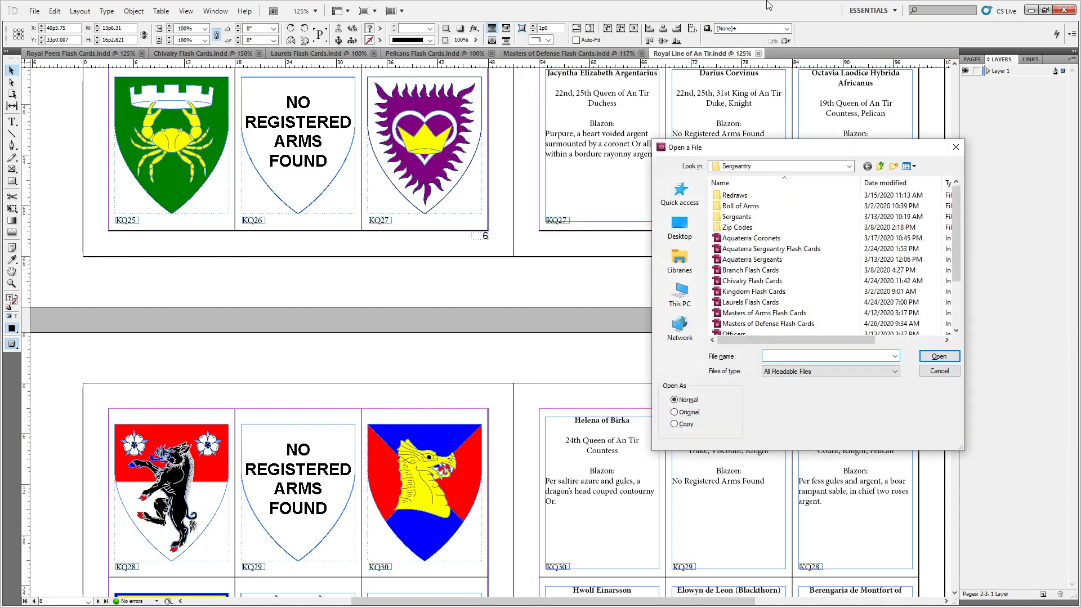
{"action": "left_click", "coordinate": [882, 166]}
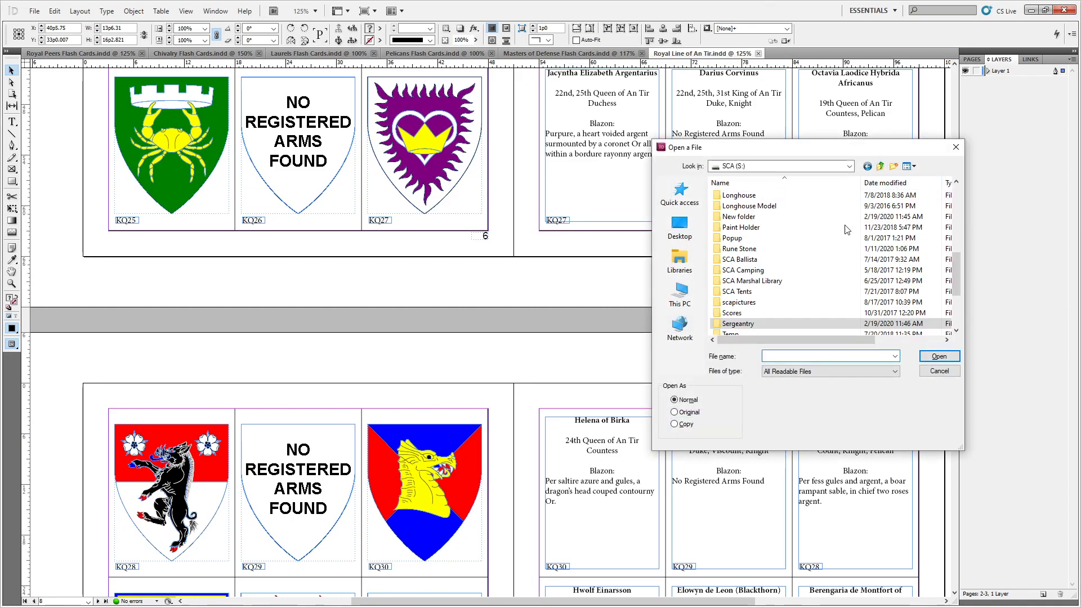
{"action": "left_click", "coordinate": [834, 260]}
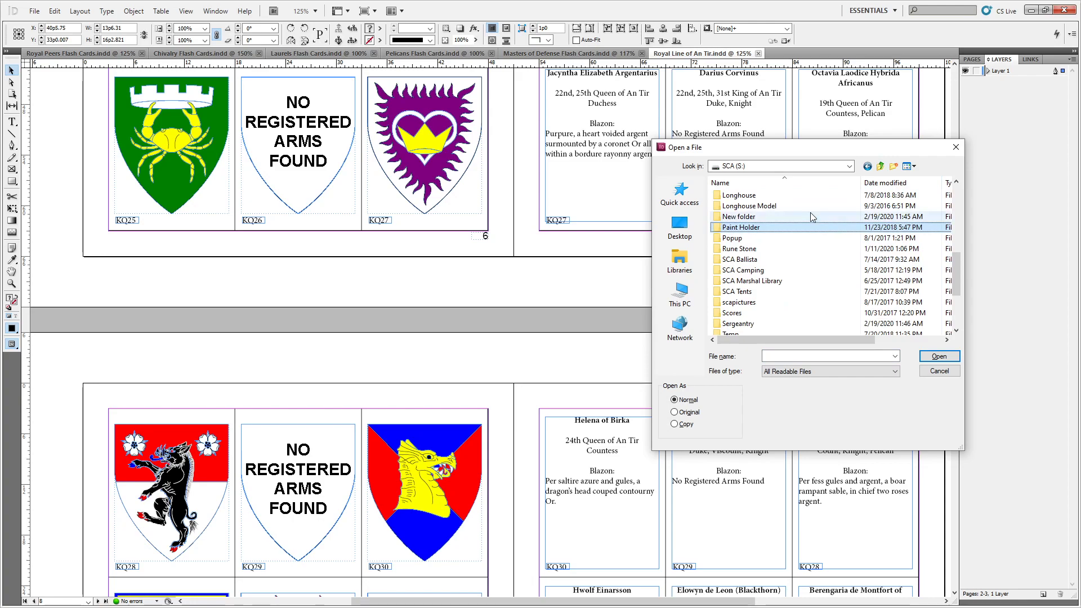
{"action": "left_click", "coordinate": [757, 271]}
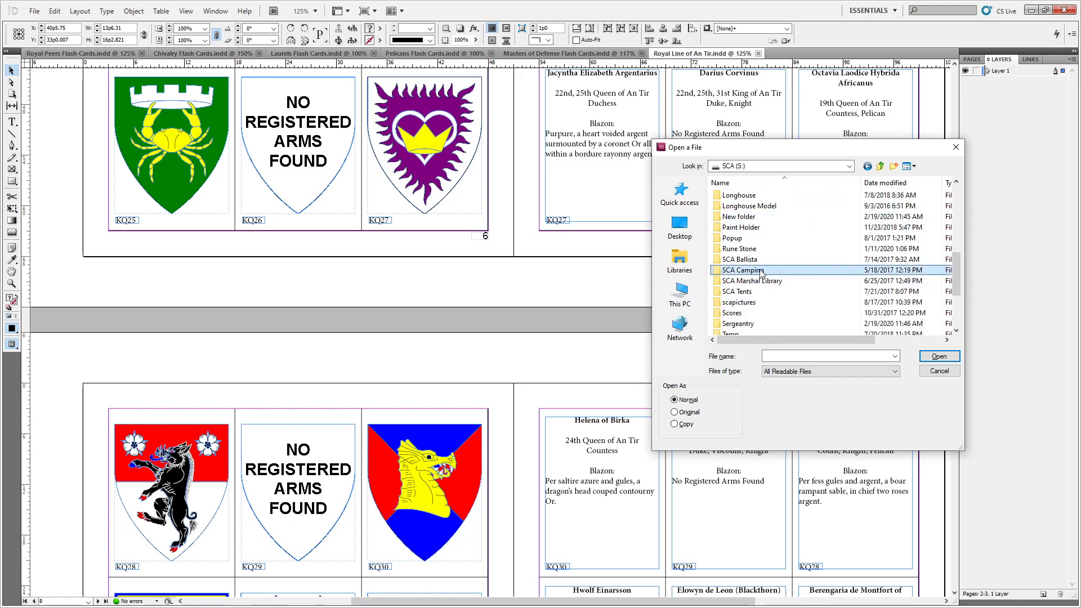
{"action": "scroll", "coordinate": [761, 273], "scroll_direction": "up", "scroll_amount": 7}
{"action": "left_click", "coordinate": [766, 168]}
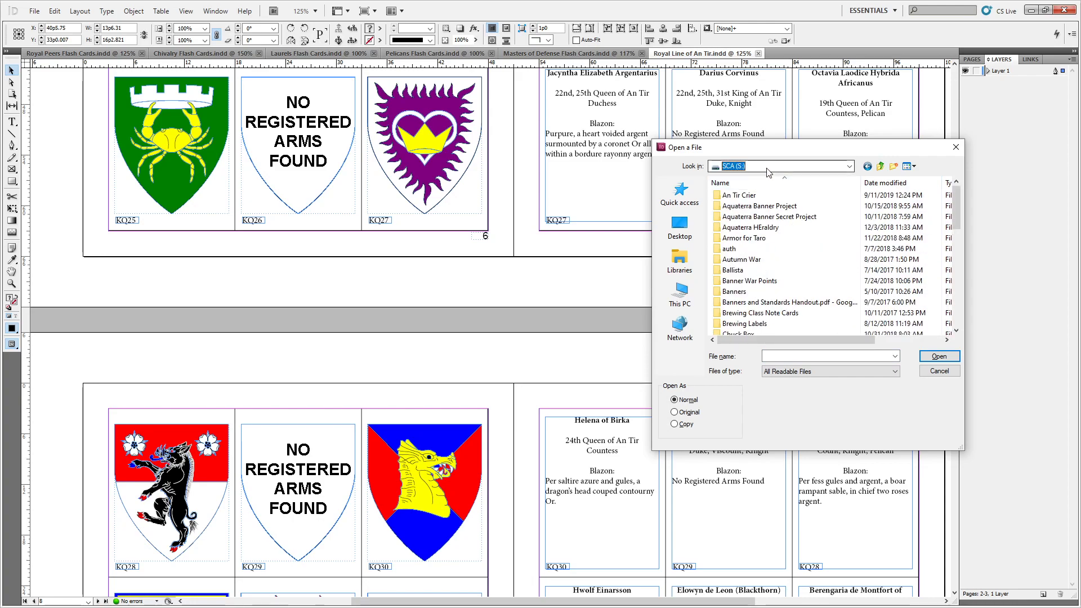
{"action": "left_click", "coordinate": [767, 168]}
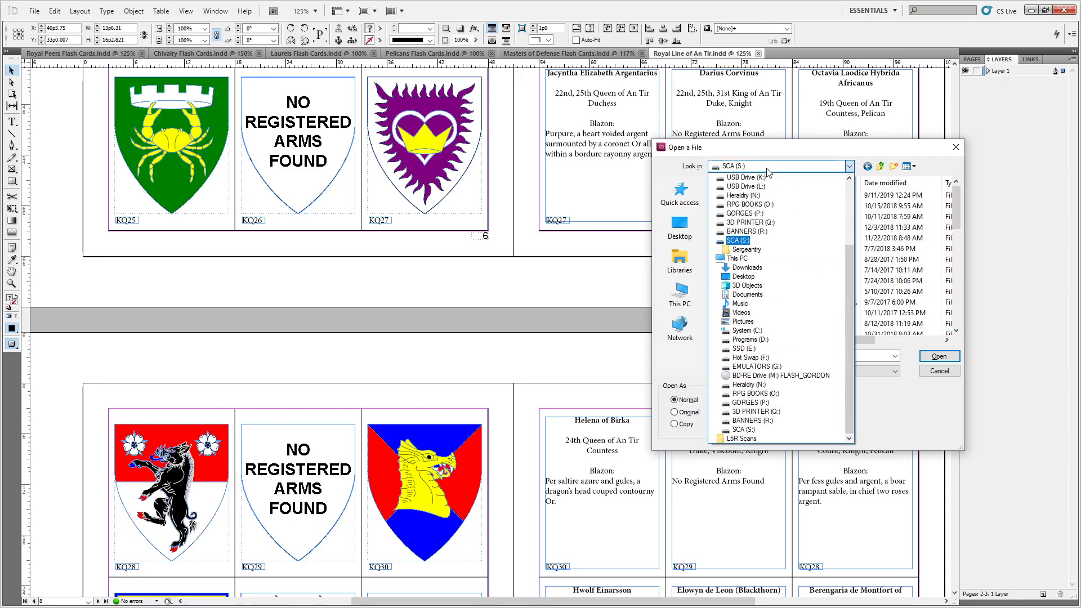
{"action": "left_click", "coordinate": [743, 387]}
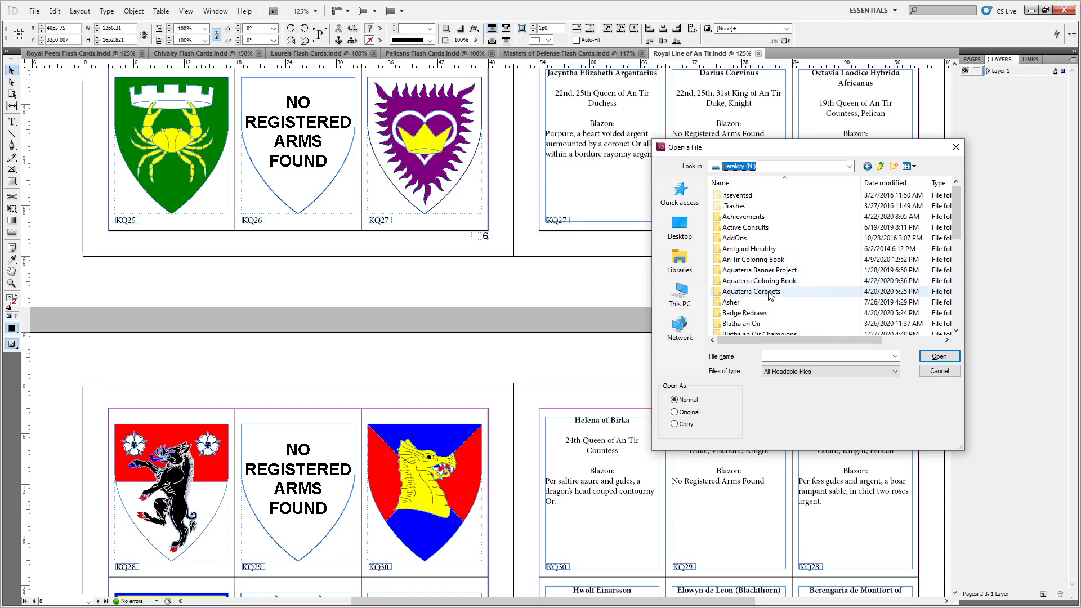
{"action": "double_click", "coordinate": [760, 259]}
{"action": "double_click", "coordinate": [783, 238]}
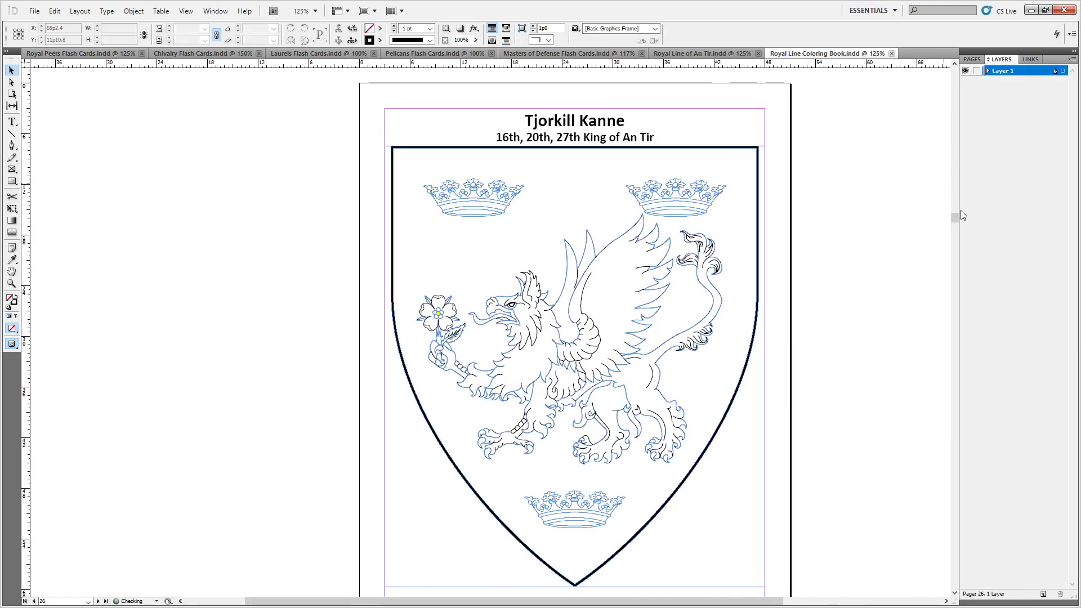
Look over the coloring book's opening pages, from the cover and heraldic tinctures to the Arms of the King of An Tir
{"action": "scroll", "coordinate": [954, 219], "scroll_direction": "up", "scroll_amount": 3}
{"action": "left_click_drag", "start_coordinate": [954, 221], "coordinate": [945, 47]}
{"action": "scroll", "coordinate": [400, 313], "scroll_direction": "down", "scroll_amount": 3}
{"action": "scroll", "coordinate": [400, 310], "scroll_direction": "up", "scroll_amount": 2}
{"action": "scroll", "coordinate": [400, 312], "scroll_direction": "down", "scroll_amount": 15}
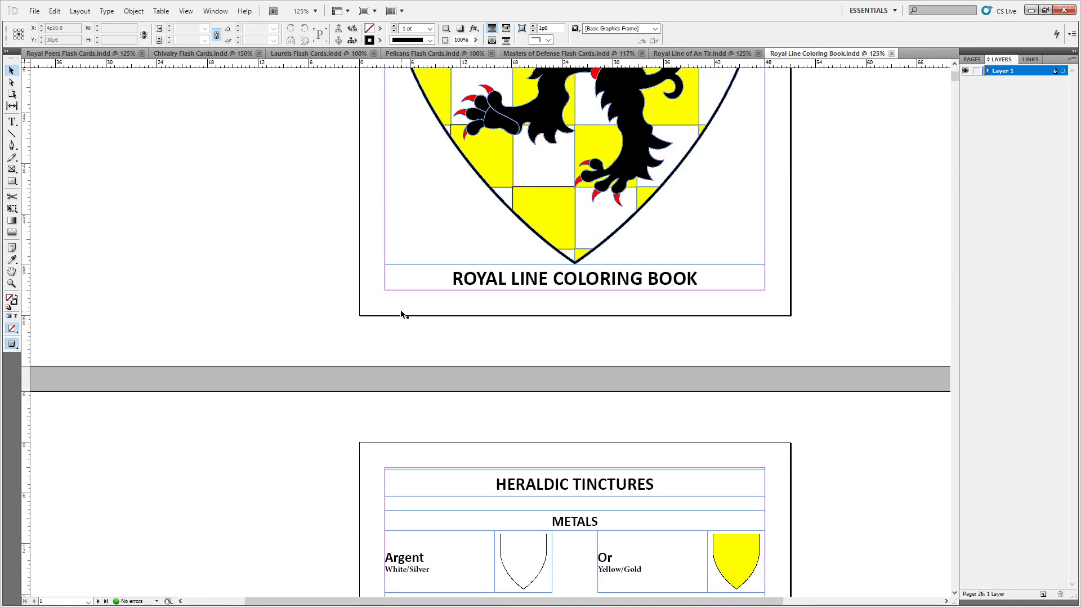
{"action": "scroll", "coordinate": [400, 309], "scroll_direction": "down", "scroll_amount": 12}
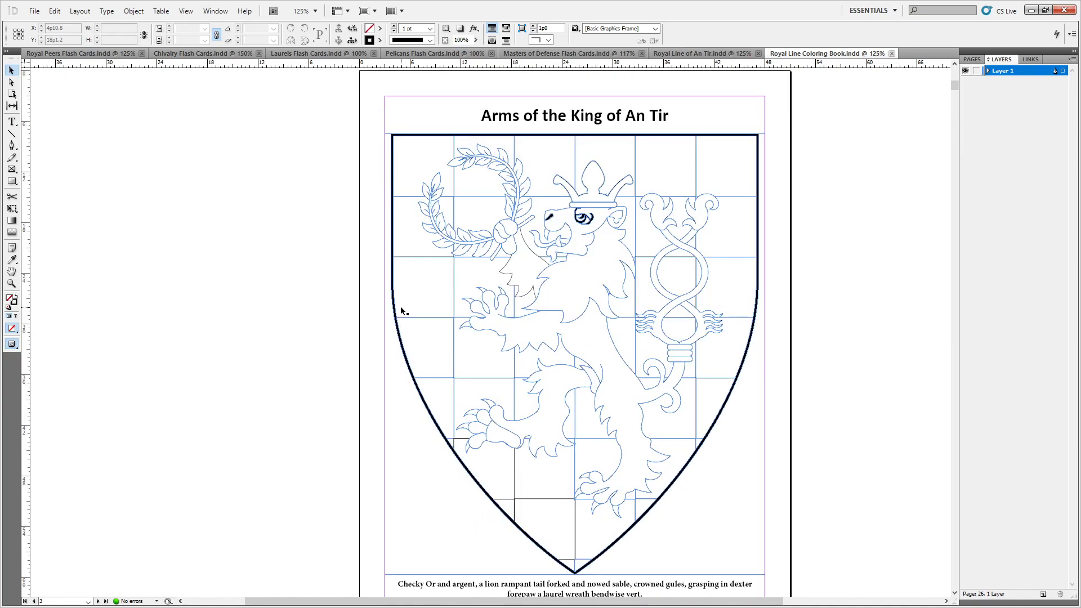
{"action": "scroll", "coordinate": [401, 305], "scroll_direction": "up", "scroll_amount": 6}
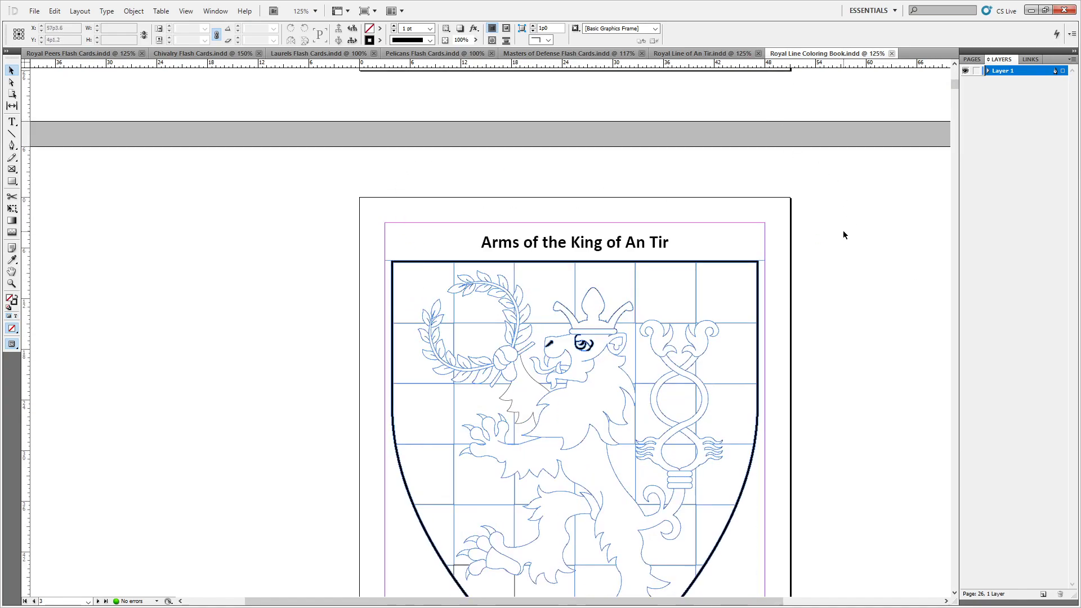
{"action": "scroll", "coordinate": [836, 256], "scroll_direction": "down", "scroll_amount": 6}
{"action": "scroll", "coordinate": [826, 264], "scroll_direction": "up", "scroll_amount": 4}
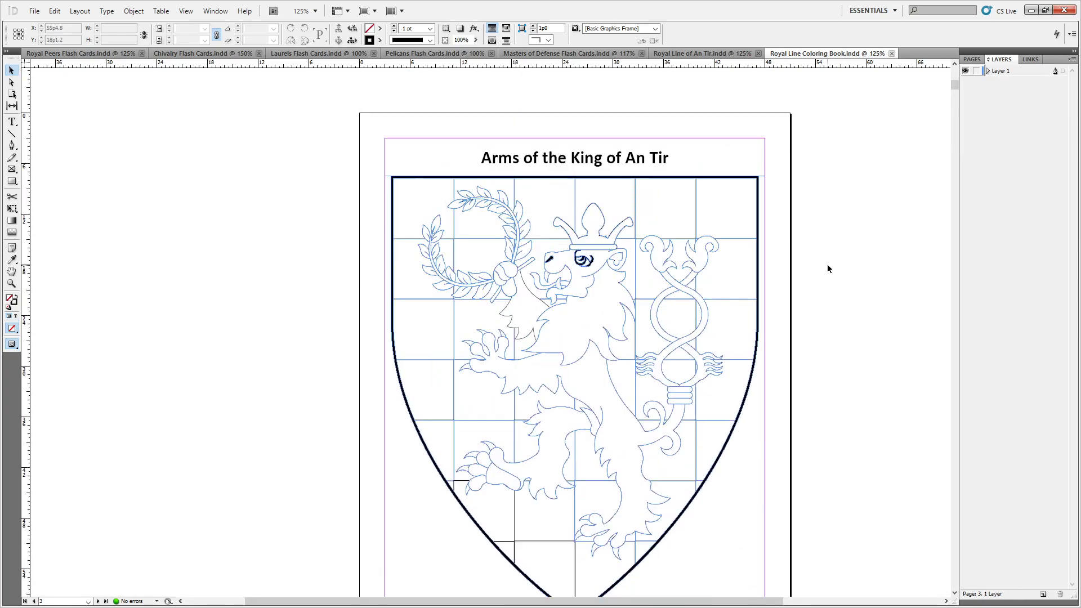
Inspect the title, line-art shield and blazon text on the Arms of the King of An Tir page
{"action": "left_click", "coordinate": [488, 162]}
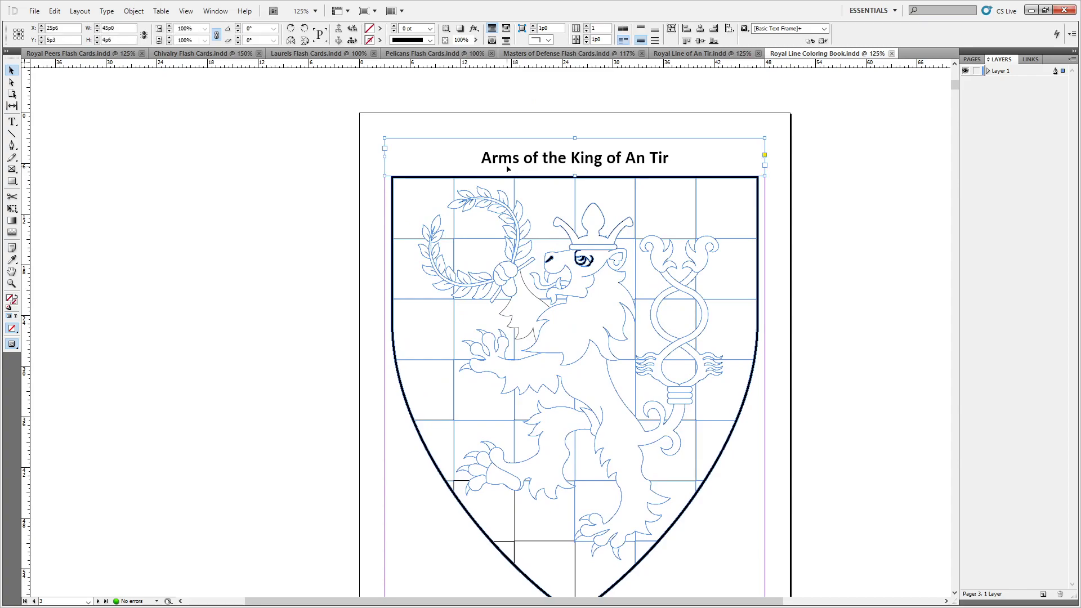
{"action": "left_click", "coordinate": [522, 276]}
{"action": "scroll", "coordinate": [522, 278], "scroll_direction": "down", "scroll_amount": 5}
{"action": "left_click", "coordinate": [560, 293]}
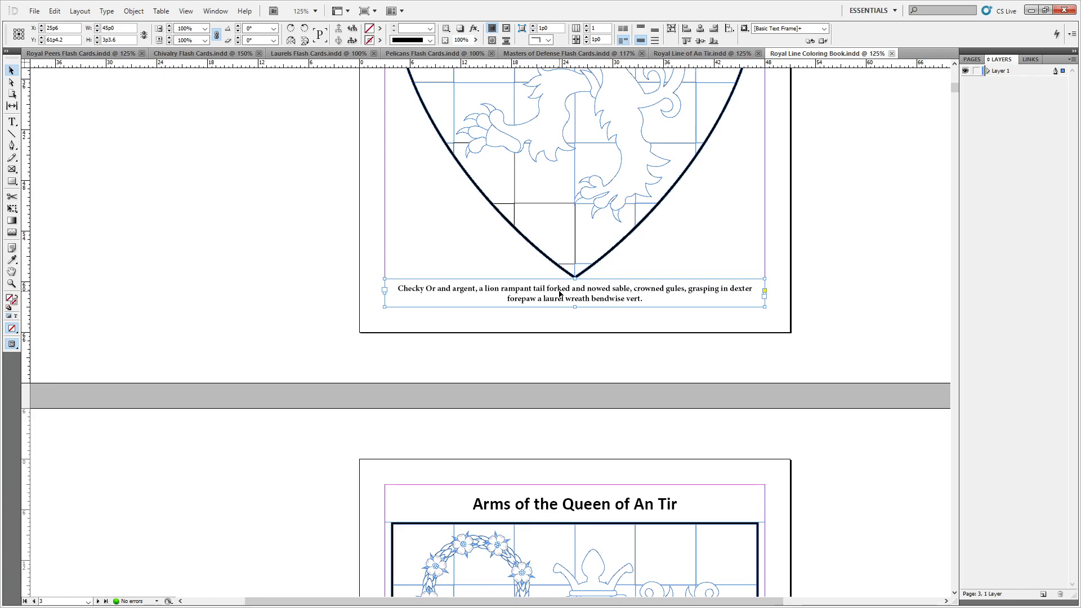
Look through the following royal arms pages and examine the title line and blazon on the 1st, 4th King of An Tir page
{"action": "scroll", "coordinate": [587, 301], "scroll_direction": "down", "scroll_amount": 12}
{"action": "scroll", "coordinate": [588, 302], "scroll_direction": "up", "scroll_amount": 5}
{"action": "scroll", "coordinate": [588, 302], "scroll_direction": "down", "scroll_amount": 18}
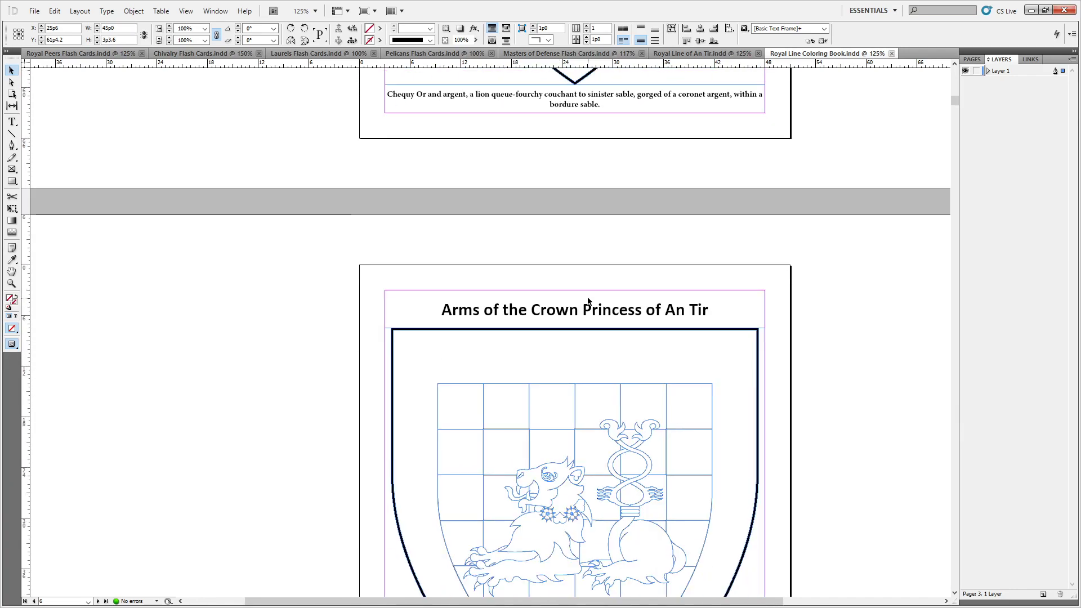
{"action": "scroll", "coordinate": [587, 301], "scroll_direction": "down", "scroll_amount": 10}
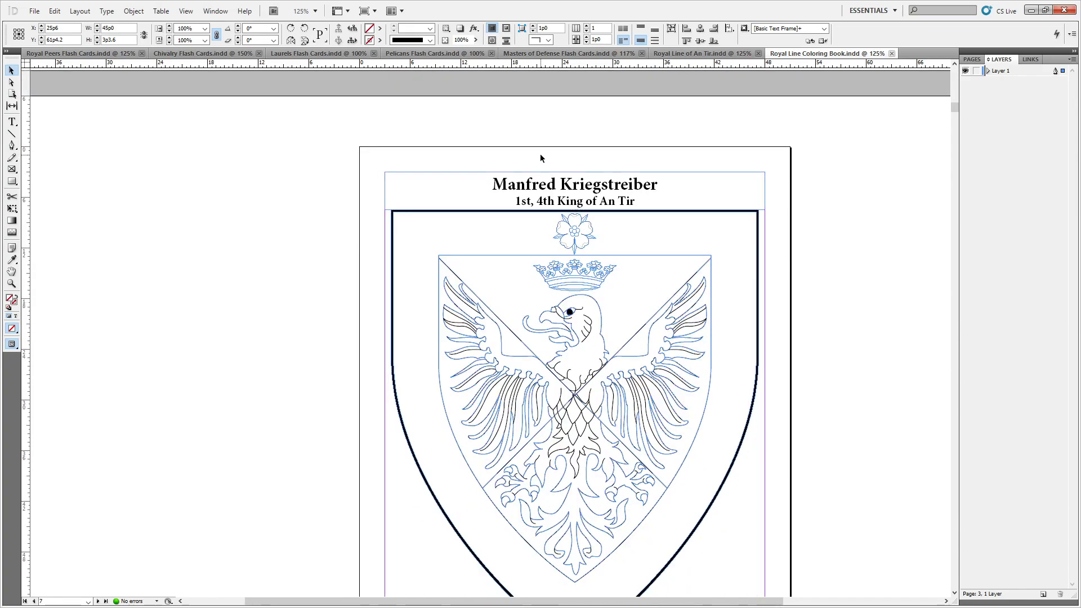
{"action": "triple_click", "coordinate": [576, 202]}
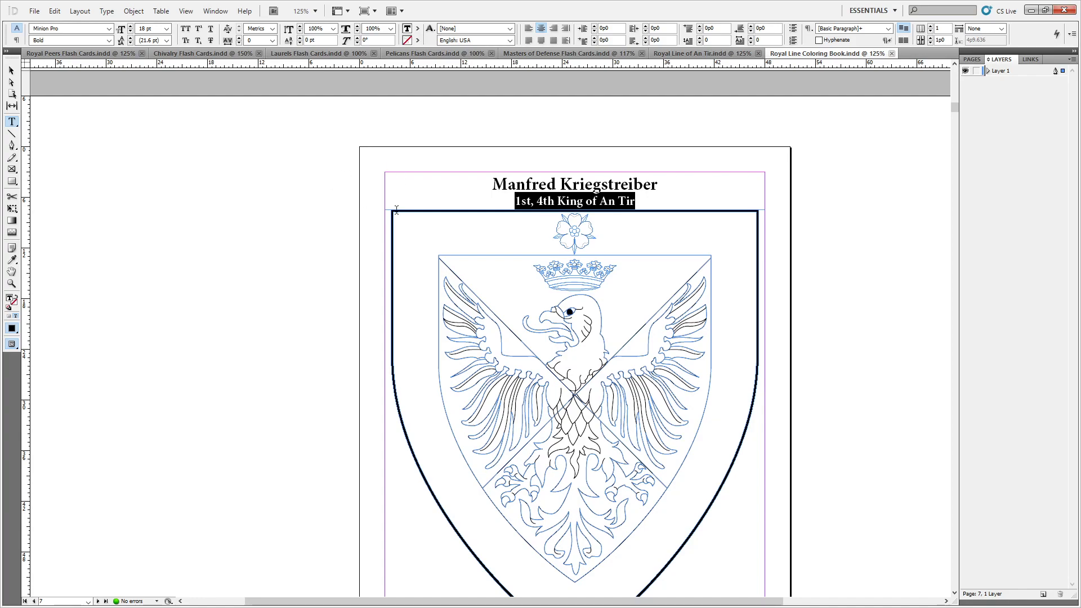
{"action": "left_click", "coordinate": [530, 201]}
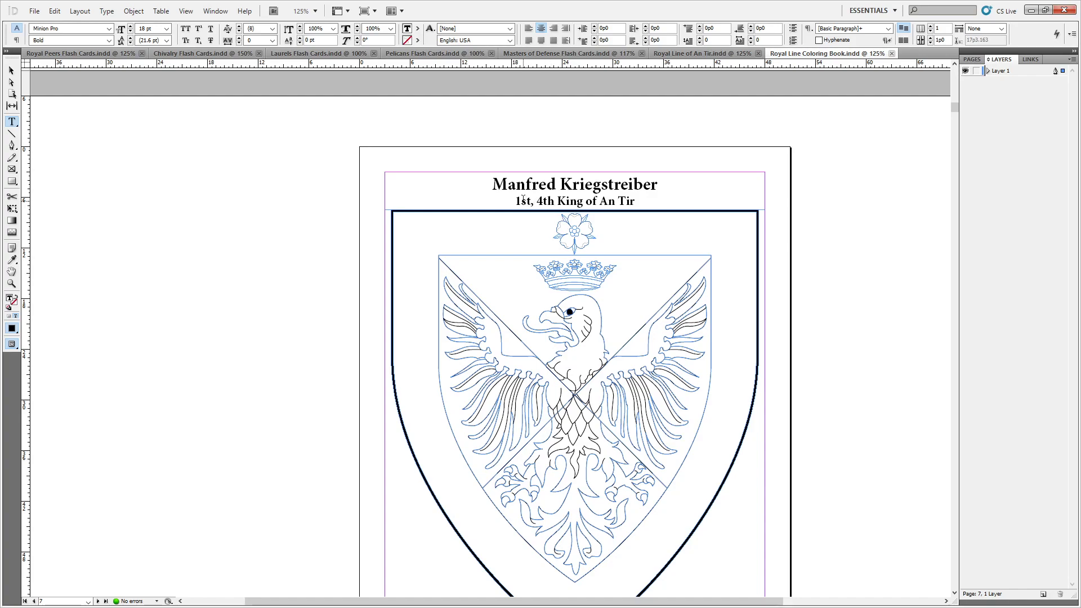
{"action": "scroll", "coordinate": [566, 203], "scroll_direction": "down", "scroll_amount": 20}
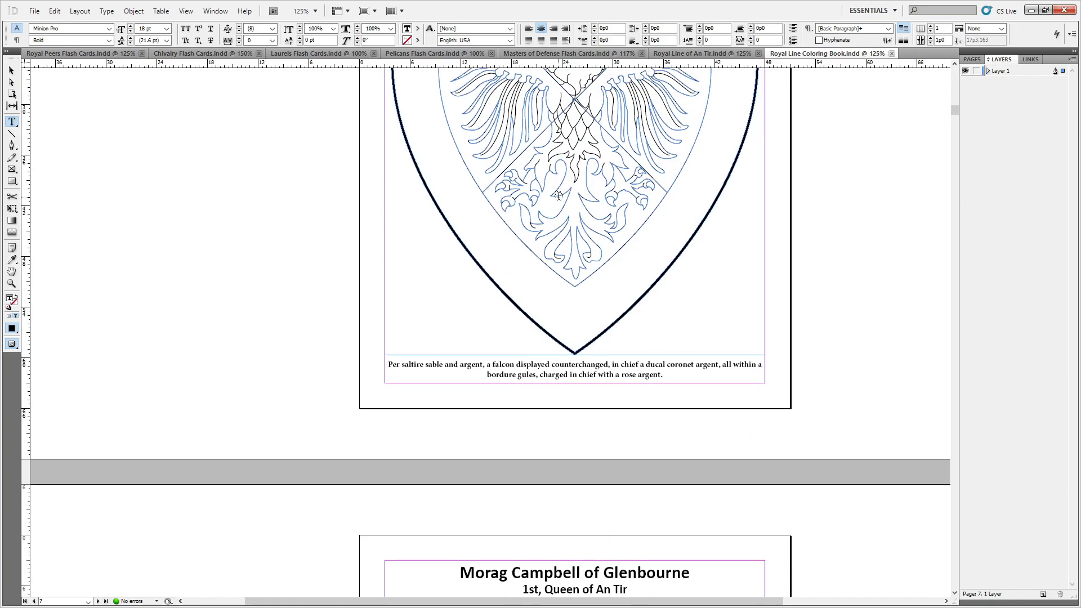
Look through the coloring book's next royal arms pages, from the 1st Queen to the 5th King of An Tir
{"action": "scroll", "coordinate": [558, 196], "scroll_direction": "down", "scroll_amount": 12}
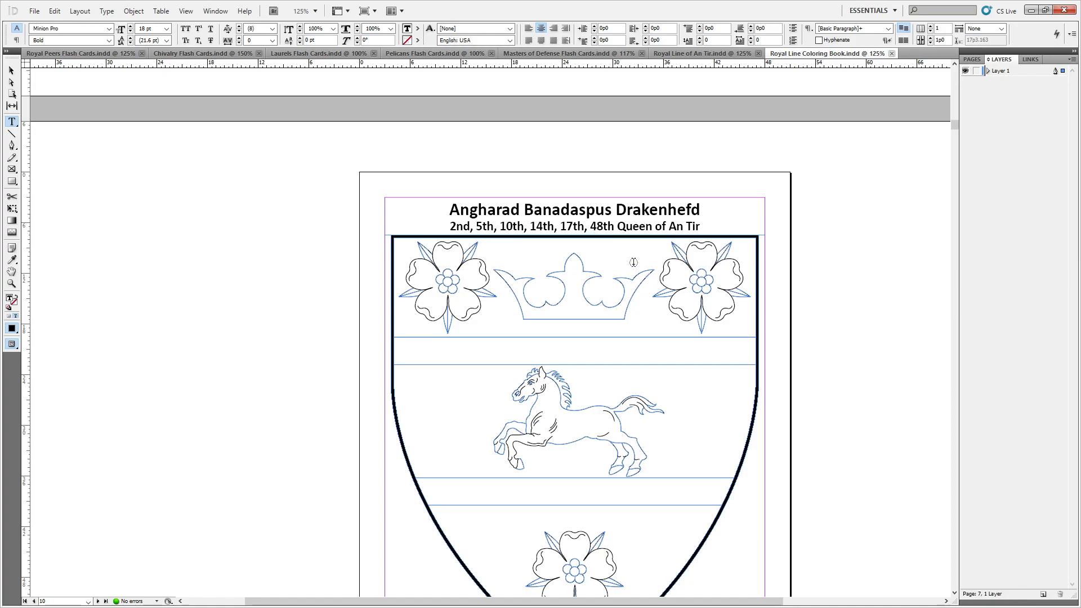
{"action": "scroll", "coordinate": [628, 258], "scroll_direction": "down", "scroll_amount": 15}
{"action": "scroll", "coordinate": [635, 263], "scroll_direction": "down", "scroll_amount": 20}
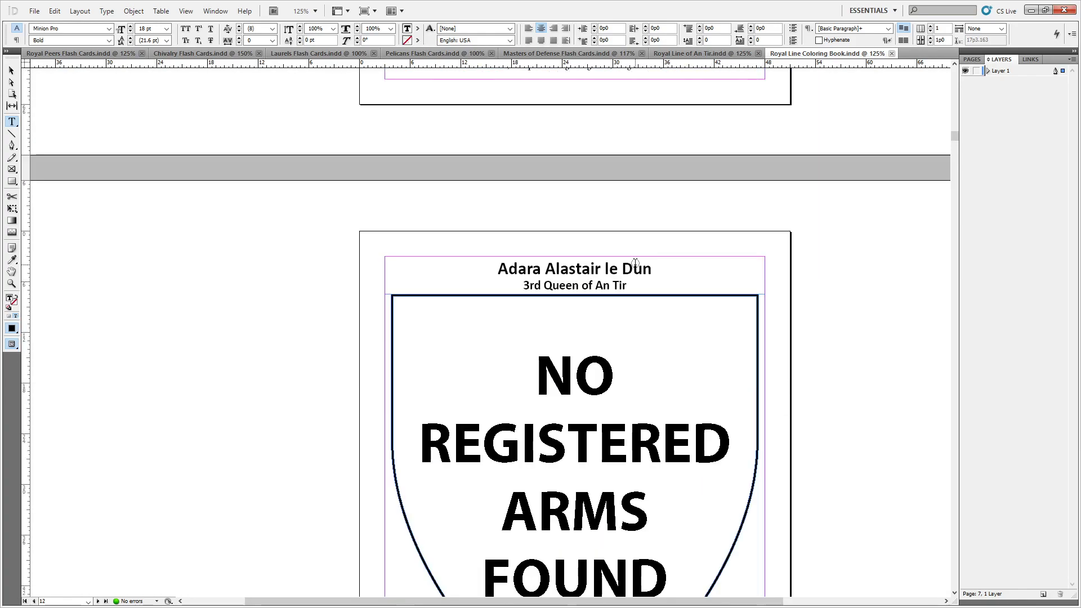
{"action": "scroll", "coordinate": [635, 263], "scroll_direction": "down", "scroll_amount": 7}
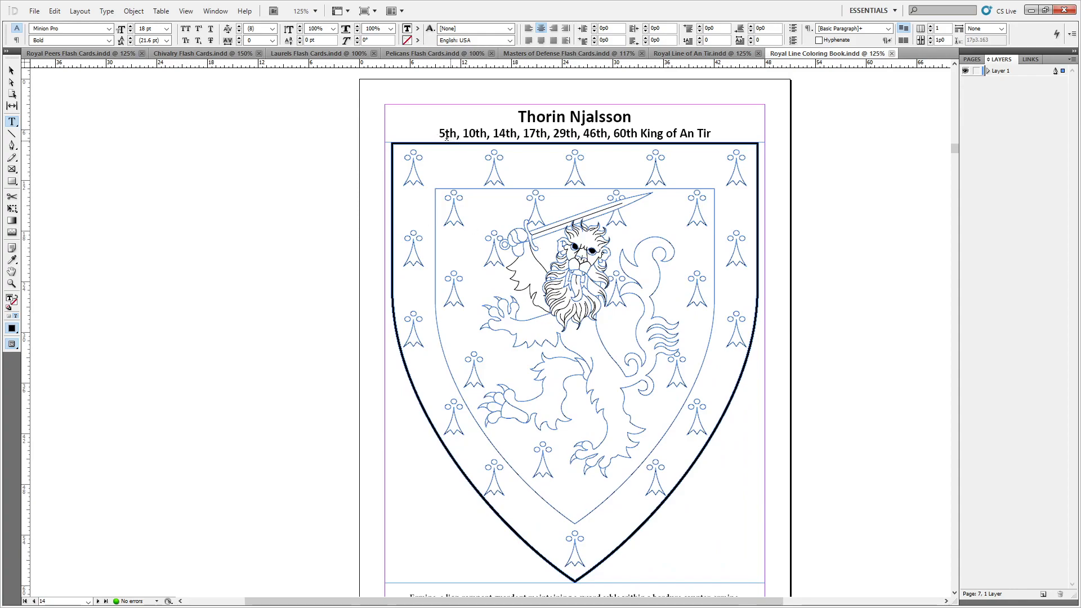
Examine the title line, ermine lion shield and blazon on the 5th, 10th, 14th King of An Tir page
{"action": "left_click", "coordinate": [450, 135]}
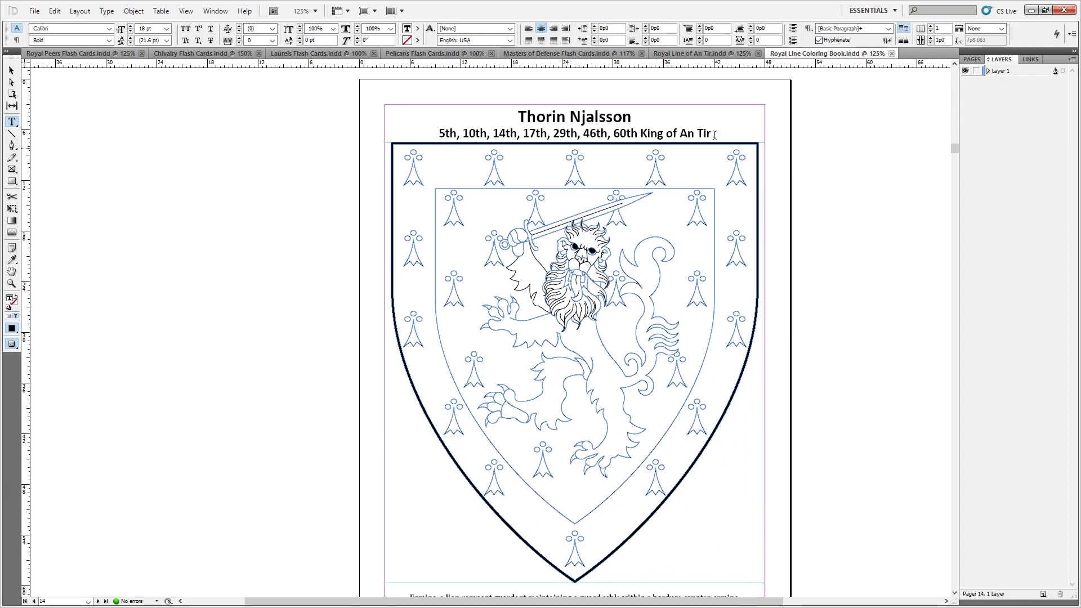
{"action": "mouse_move", "coordinate": [718, 135]}
{"action": "left_mouse_down"}
{"action": "mouse_move", "coordinate": [437, 134]}
{"action": "mouse_move", "coordinate": [646, 122]}
{"action": "mouse_move", "coordinate": [477, 133]}
{"action": "mouse_move", "coordinate": [712, 134]}
{"action": "left_mouse_up"}
{"action": "scroll", "coordinate": [795, 277], "scroll_direction": "down", "scroll_amount": 2}
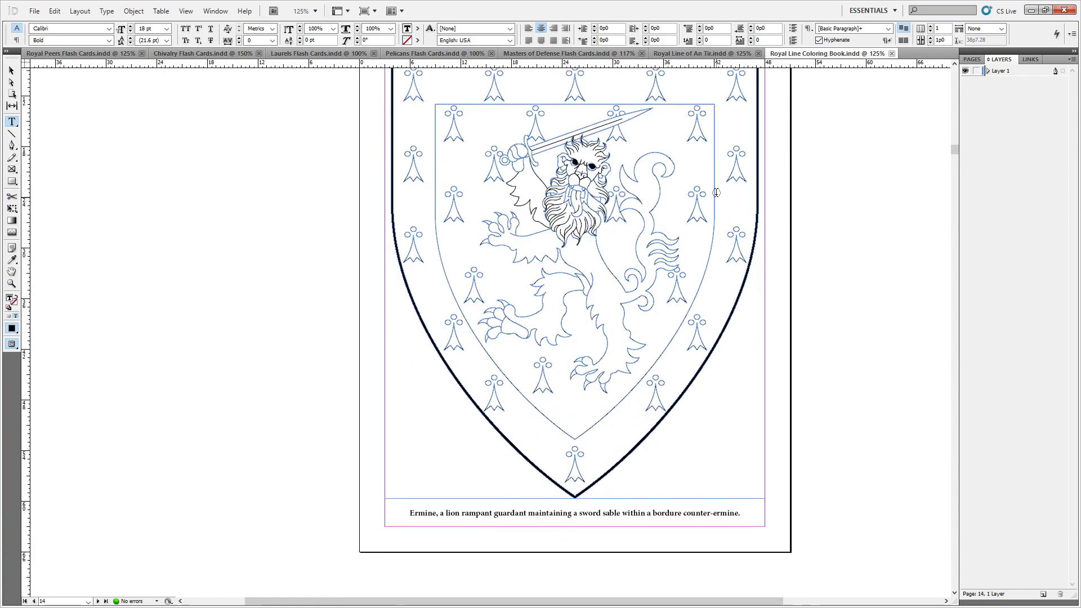
{"action": "scroll", "coordinate": [716, 188], "scroll_direction": "up", "scroll_amount": 1}
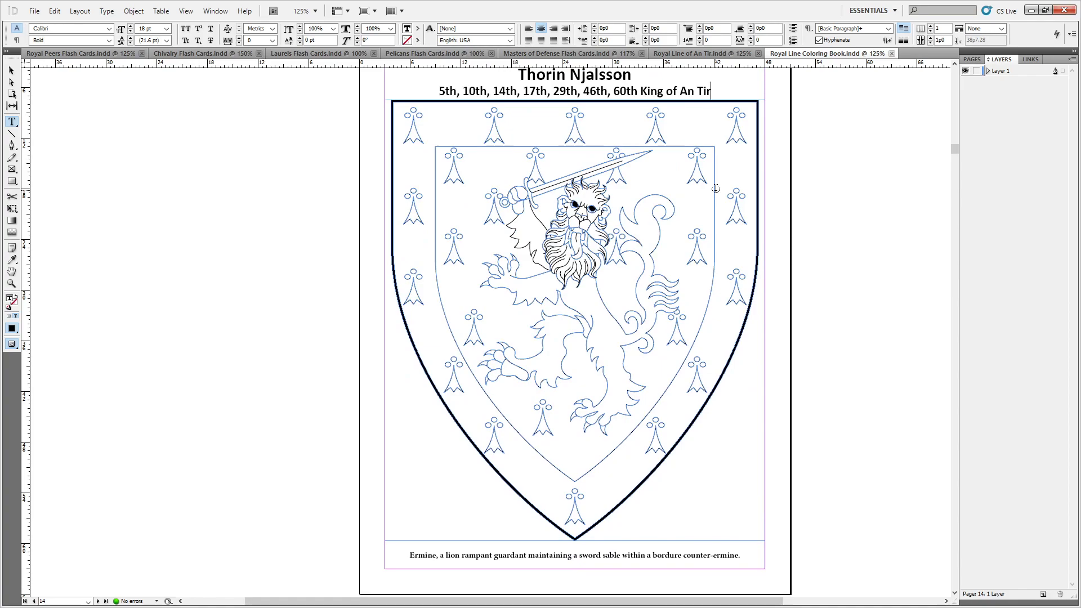
{"action": "scroll", "coordinate": [663, 173], "scroll_direction": "down", "scroll_amount": 1}
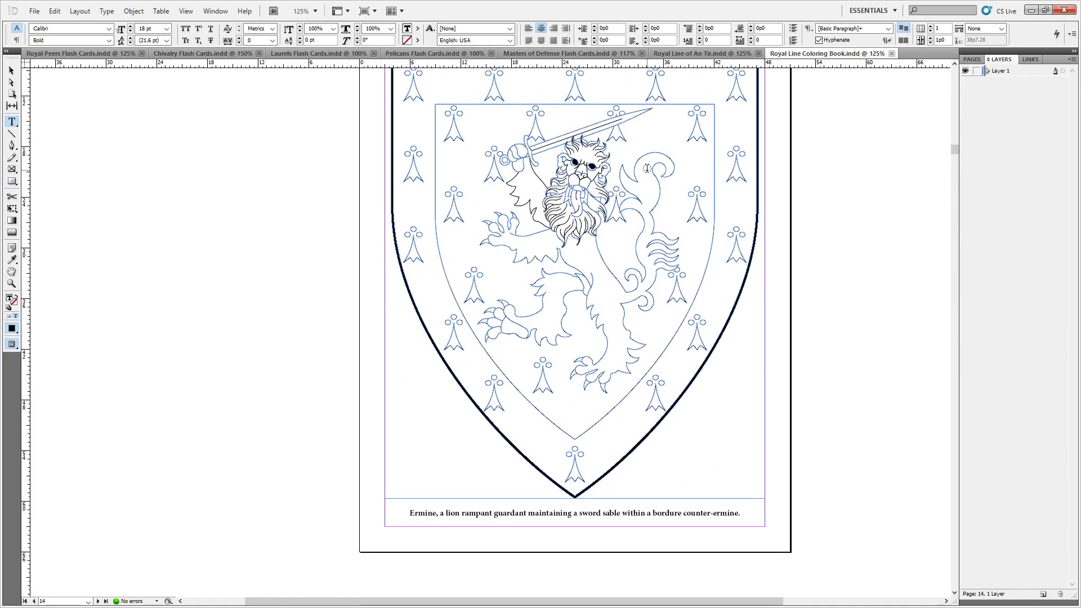
{"action": "scroll", "coordinate": [639, 163], "scroll_direction": "up", "scroll_amount": 1}
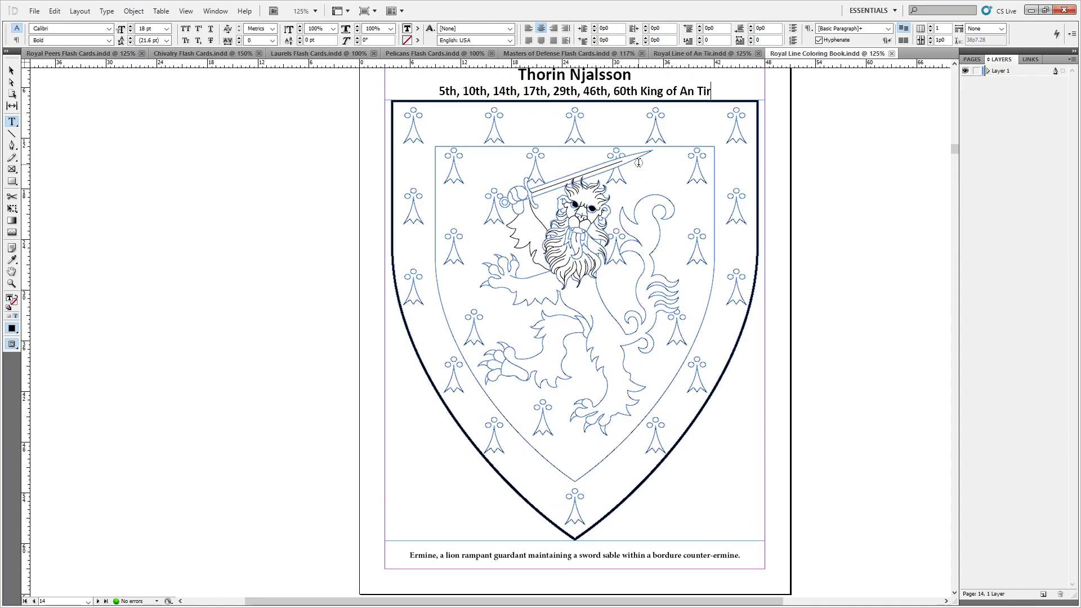
{"action": "scroll", "coordinate": [638, 163], "scroll_direction": "up", "scroll_amount": 1}
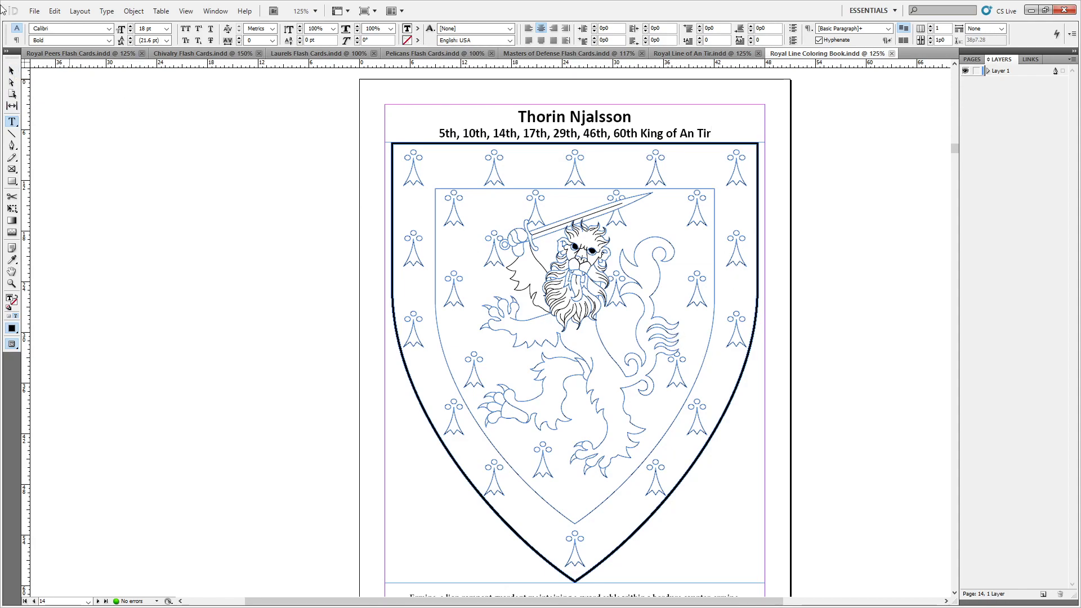
Leave text editing, view the Masters of Defense sheet in the Excel workbook, and return to the coloring book in InDesign
{"action": "key", "text": "Escape"}
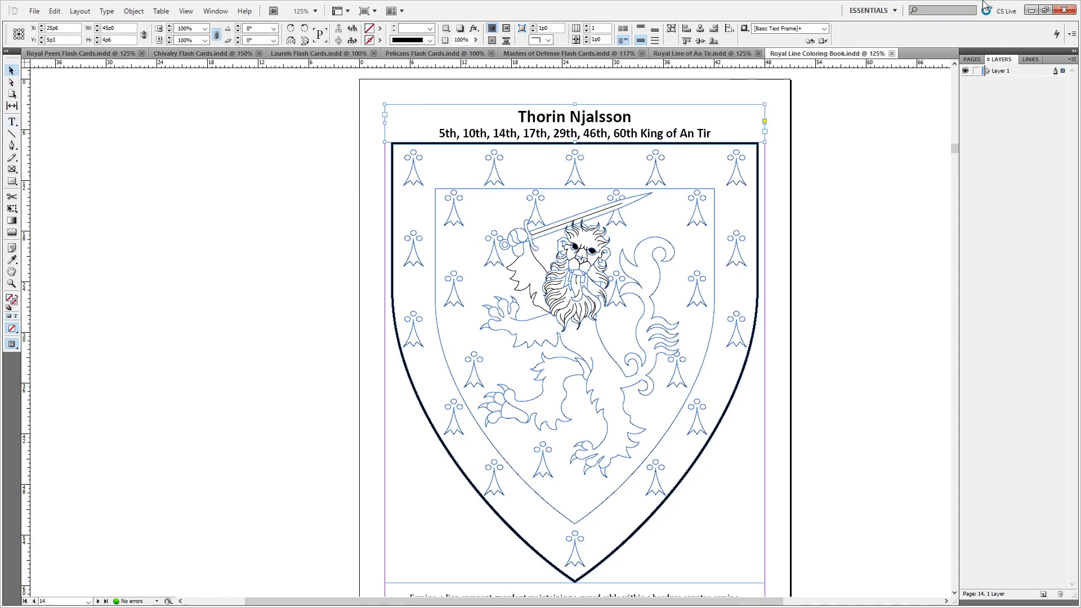
{"action": "left_click", "coordinate": [1031, 9]}
{"action": "scroll", "coordinate": [422, 365], "scroll_direction": "down", "scroll_amount": 5}
{"action": "scroll", "coordinate": [355, 337], "scroll_direction": "up", "scroll_amount": 5}
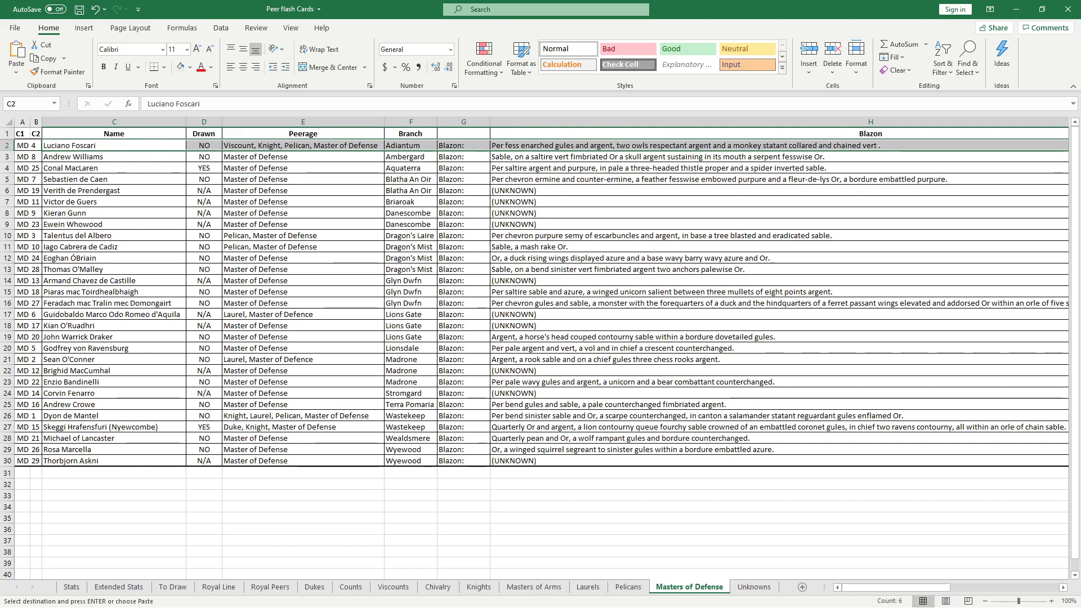
{"action": "left_click", "coordinate": [1016, 9]}
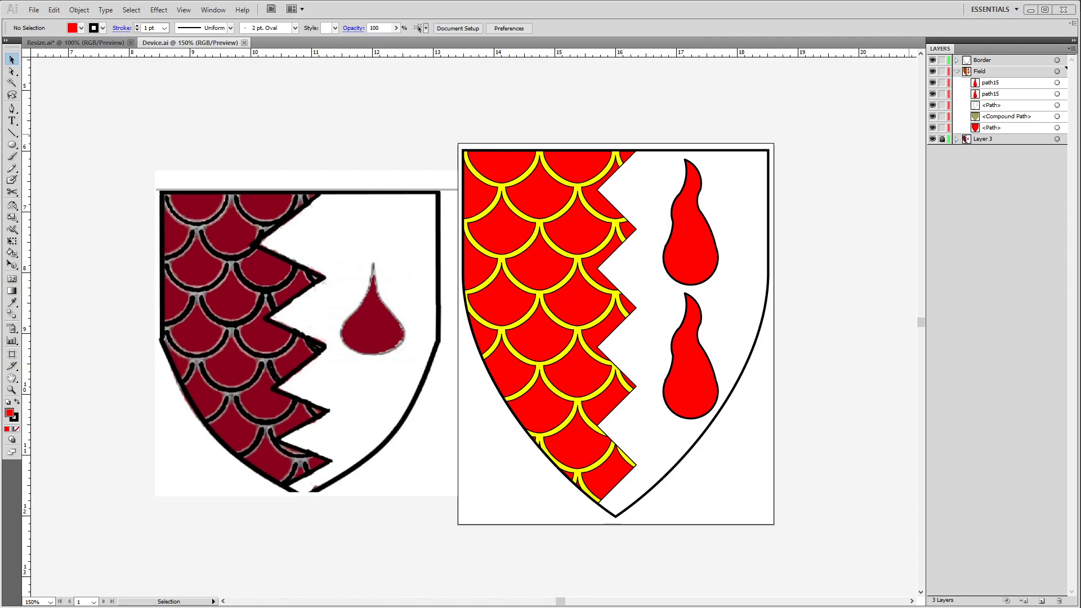
{"action": "key", "text": "alt+Tab"}
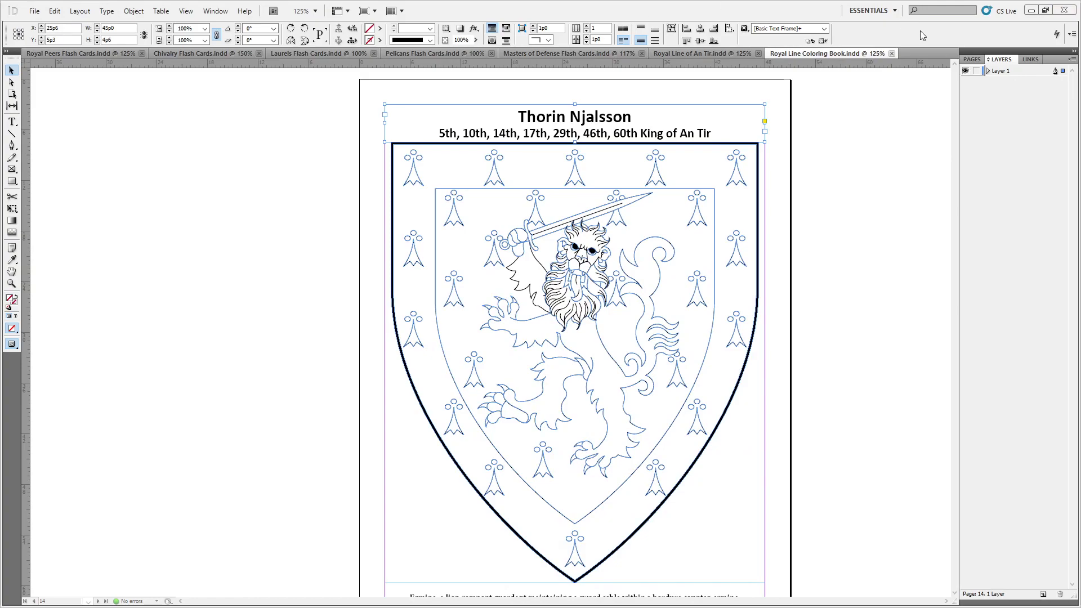
Close the Royal Line Coloring Book and Royal Line of An Tir documents
{"action": "left_click", "coordinate": [891, 54]}
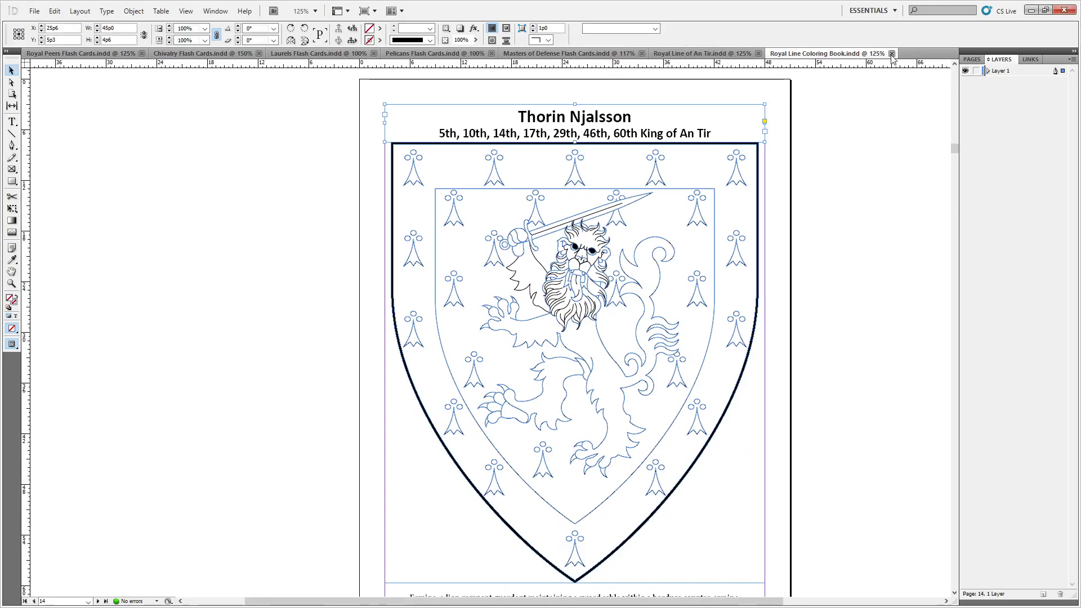
{"action": "left_click", "coordinate": [758, 54]}
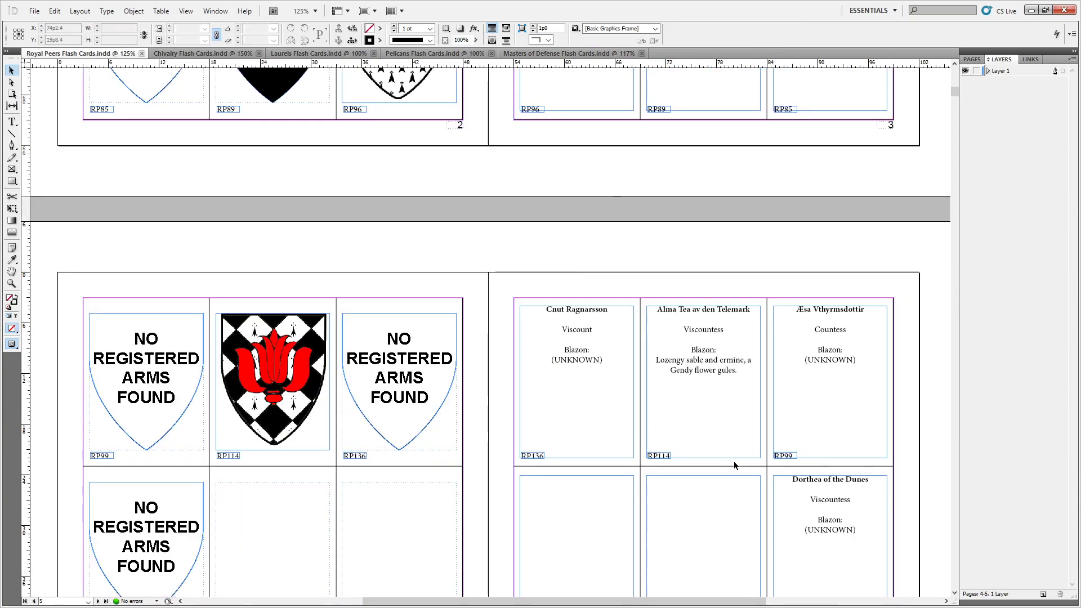
Compare the card layouts in the Royal Peers, Chivalry and Laurels Flash Cards documents
{"action": "scroll", "coordinate": [930, 455], "scroll_direction": "up", "scroll_amount": 8}
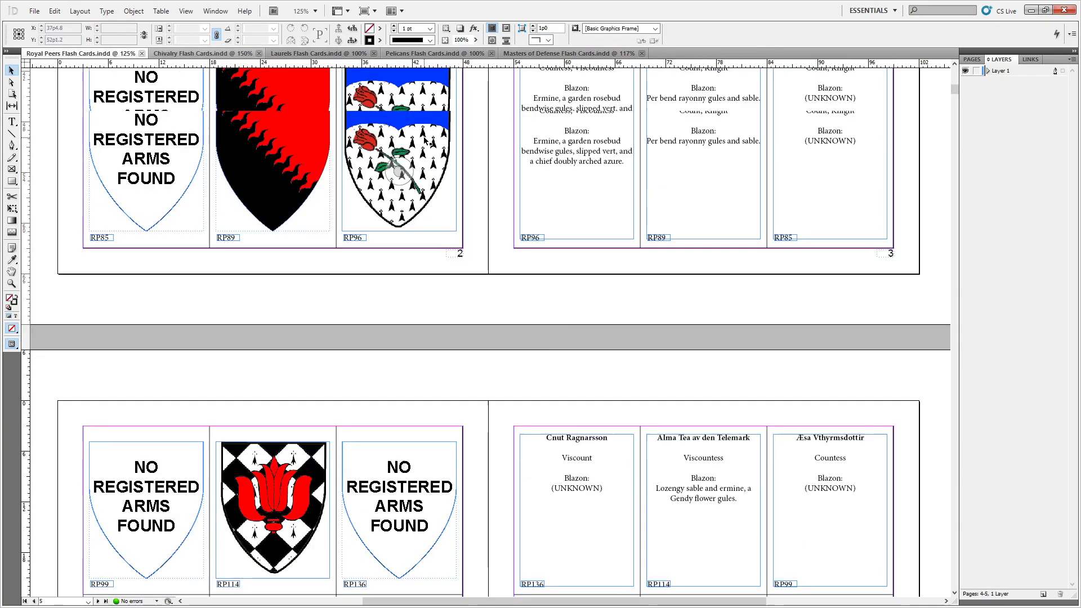
{"action": "left_click", "coordinate": [211, 54]}
{"action": "scroll", "coordinate": [549, 273], "scroll_direction": "down", "scroll_amount": 20}
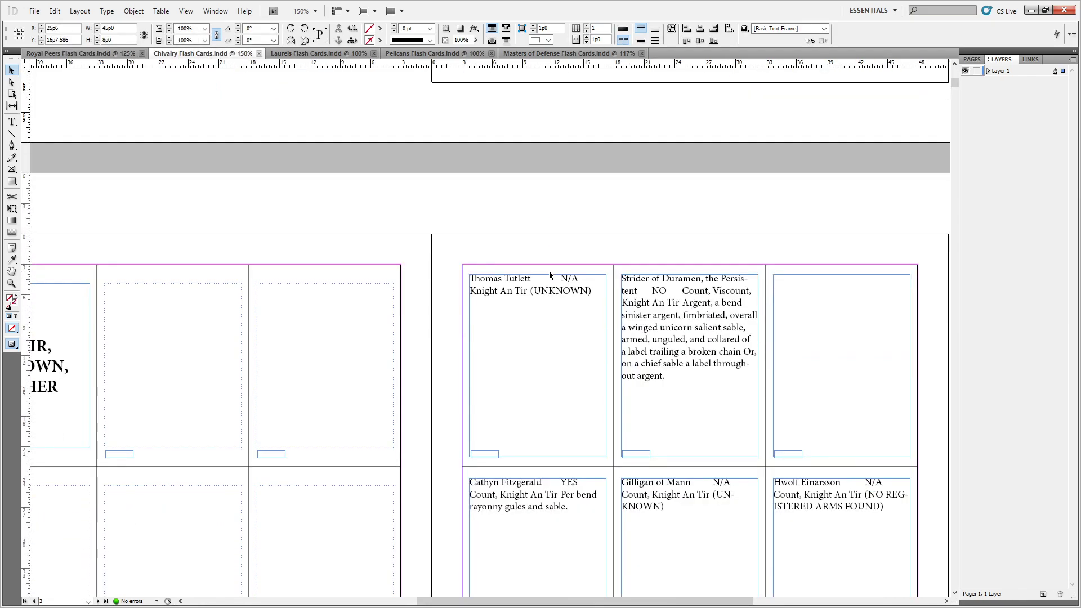
{"action": "left_click", "coordinate": [318, 53]}
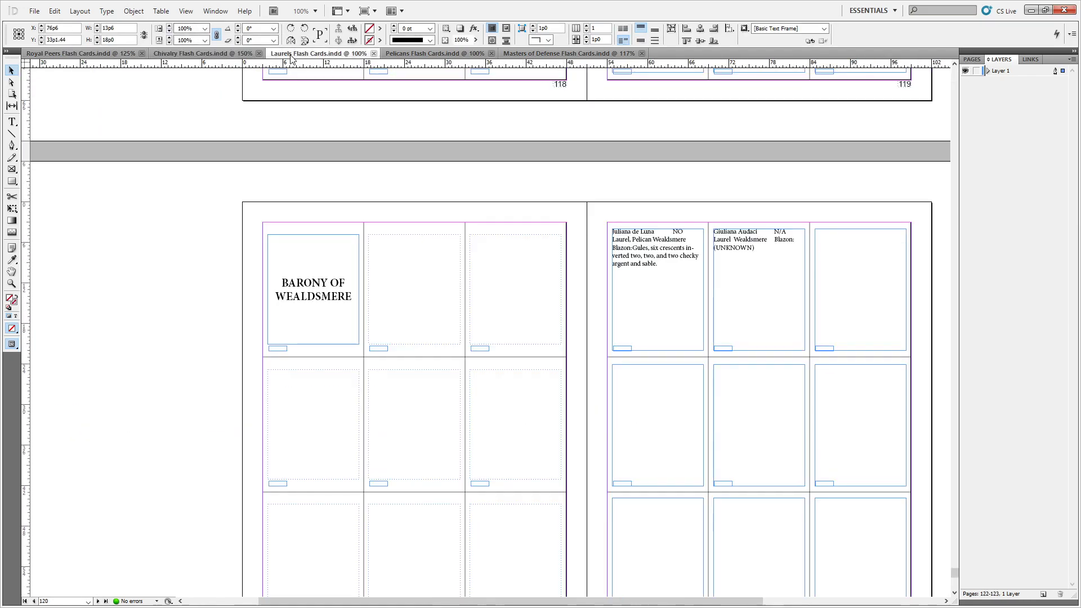
{"action": "left_click", "coordinate": [91, 53]}
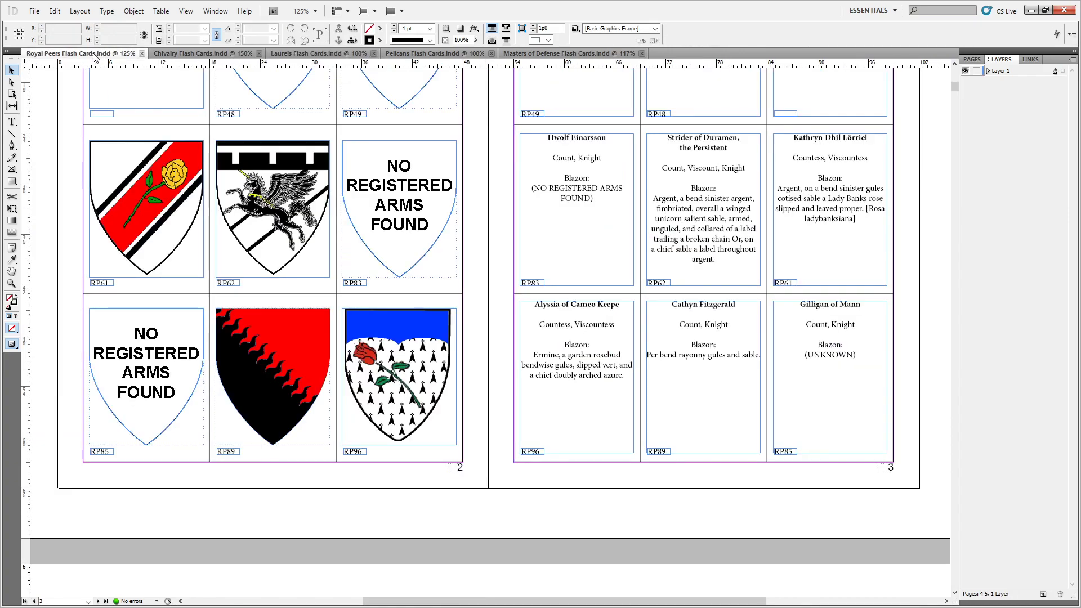
{"action": "left_click", "coordinate": [174, 54]}
{"action": "left_click", "coordinate": [320, 54]}
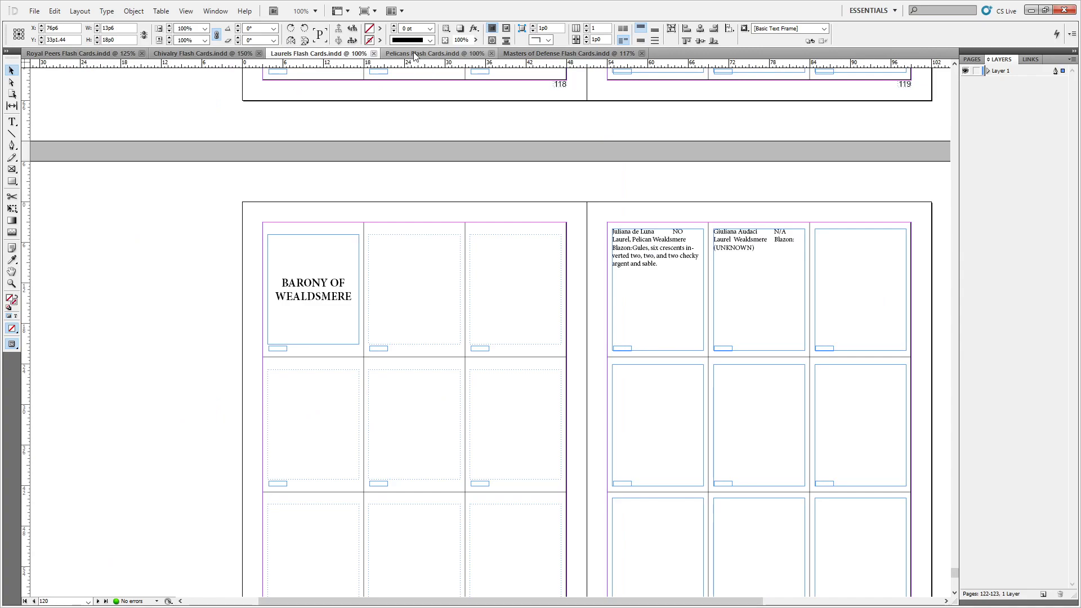
Return to the Masters of Defense Flash Cards document and look over the Barony of Adiantum and Canton of Akornbir spreads
{"action": "left_click", "coordinate": [555, 57]}
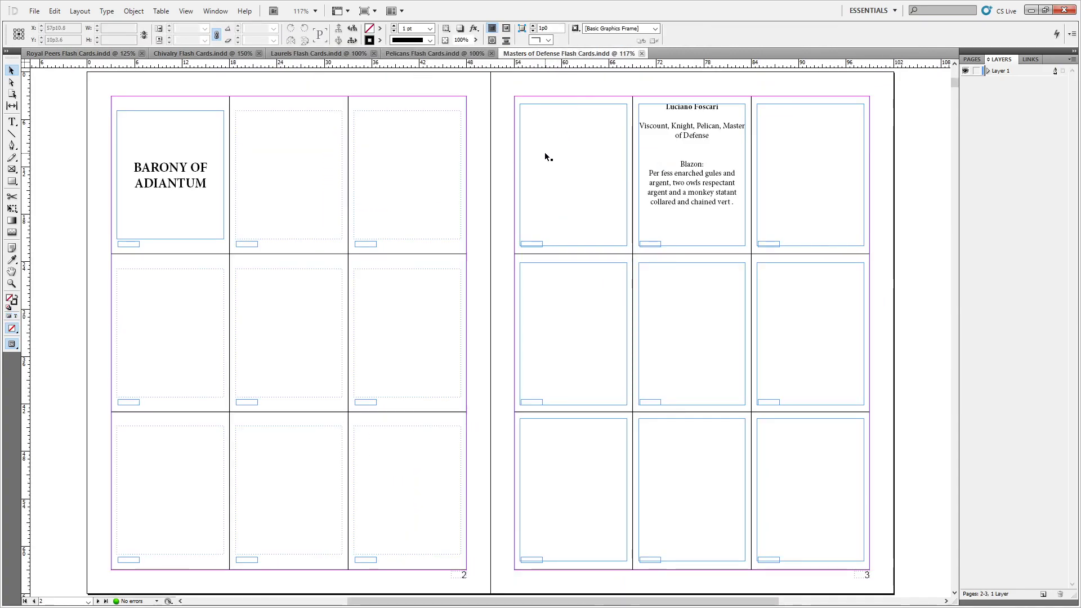
{"action": "scroll", "coordinate": [545, 150], "scroll_direction": "up", "scroll_amount": 6}
{"action": "scroll", "coordinate": [541, 155], "scroll_direction": "up", "scroll_amount": 3}
{"action": "scroll", "coordinate": [541, 154], "scroll_direction": "down", "scroll_amount": 10}
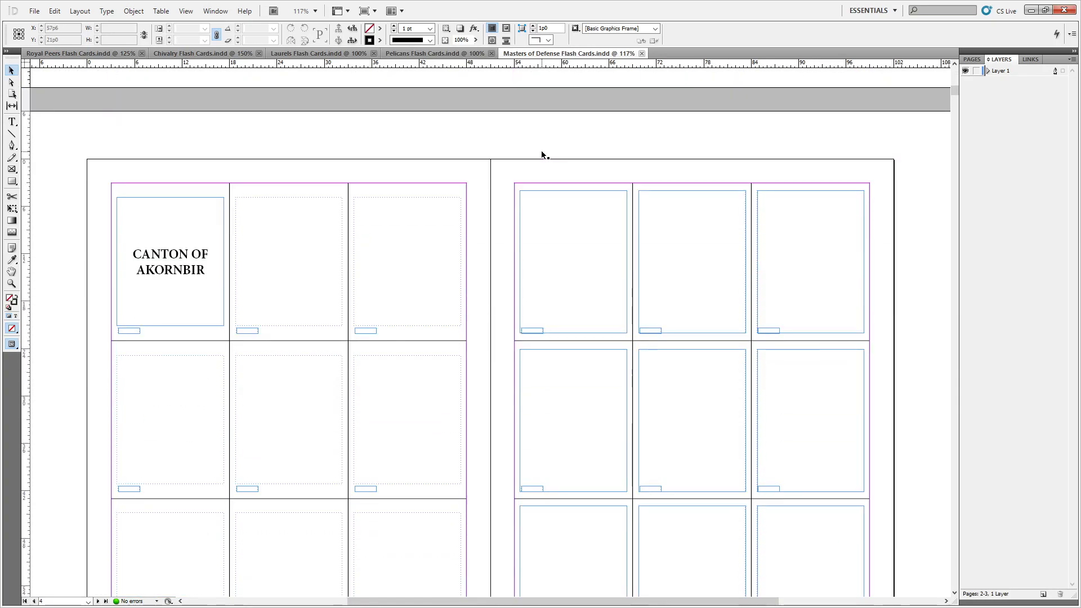